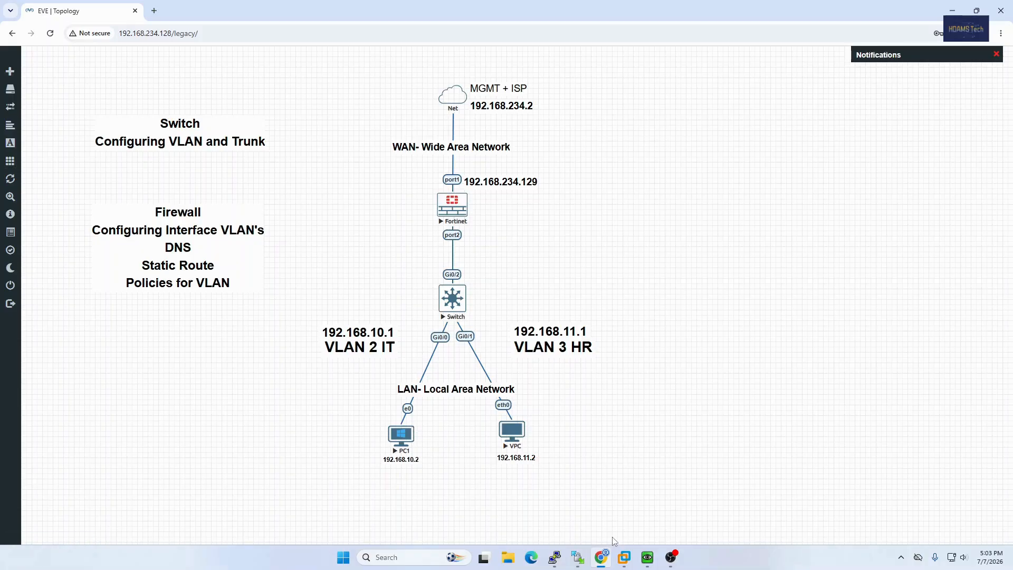
View PC1's ipconfig output in its Command Prompt console, checking the IPv4 address and default gateway.
mouse_move(624, 557)
click(645, 477)
click(649, 557)
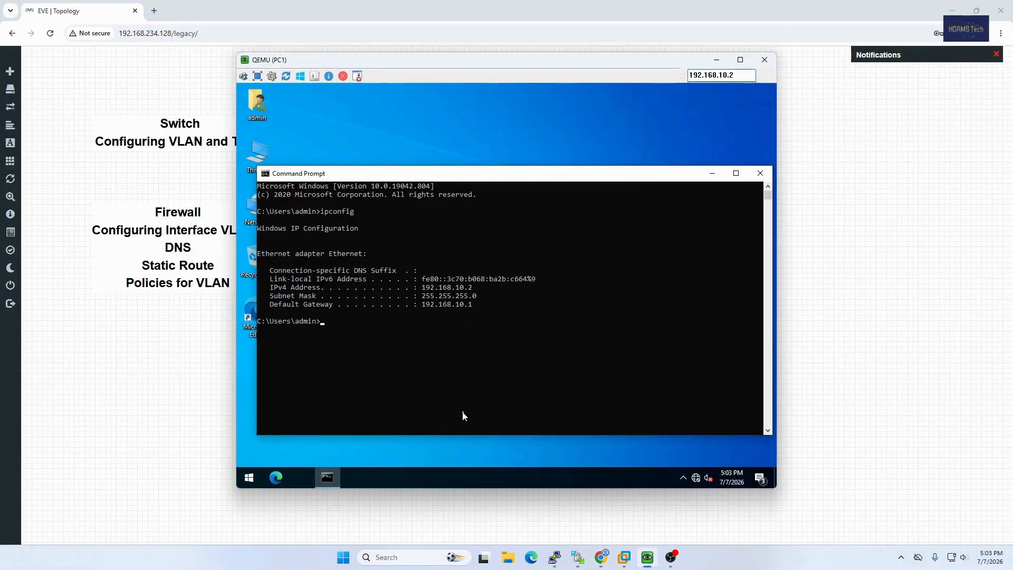
click(466, 371)
drag(401, 84, 573, 105)
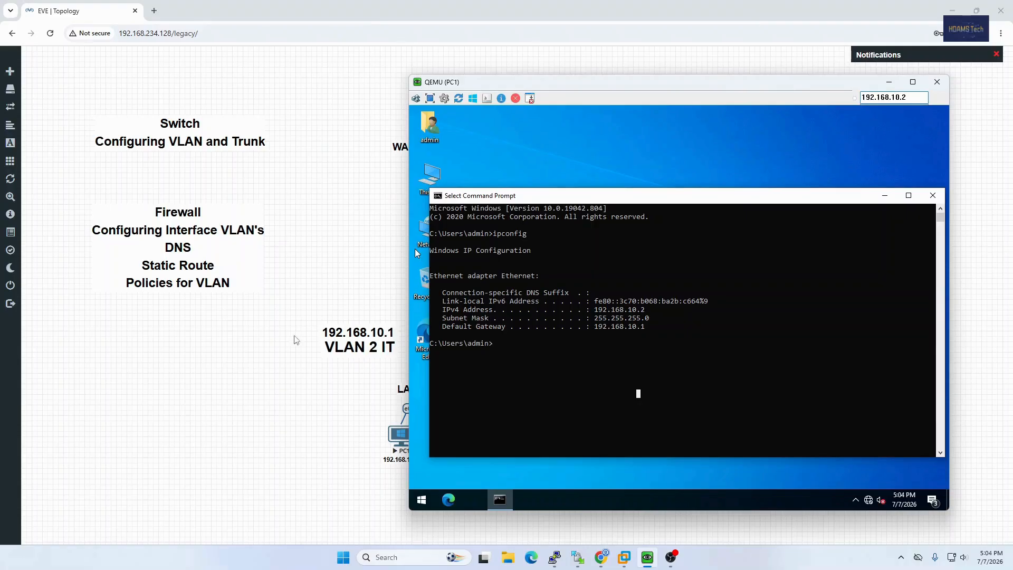
click(889, 82)
Check the IP address and gateway assigned to PC2 in the VPC console.
mouse_move(554, 558)
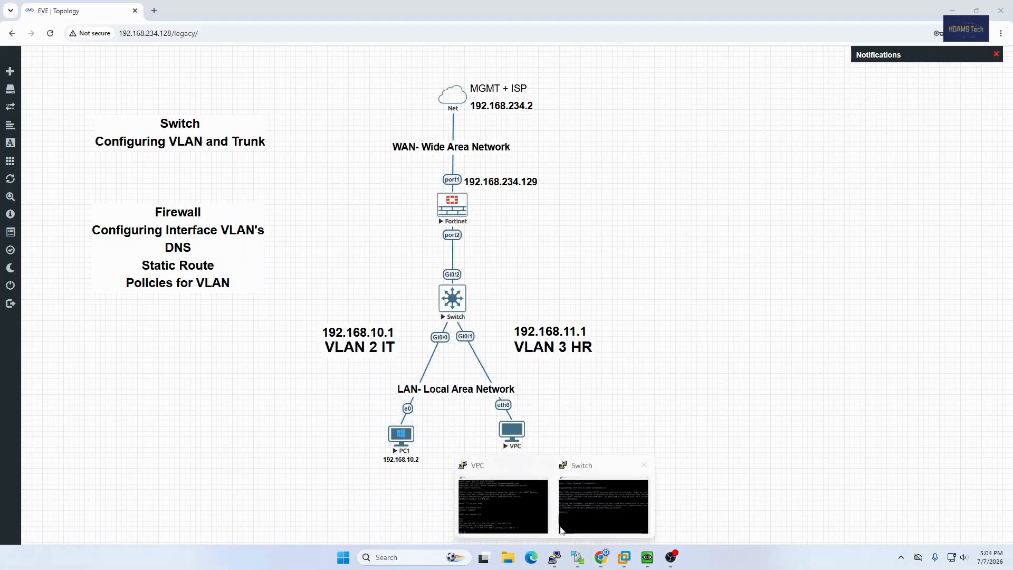
click(527, 505)
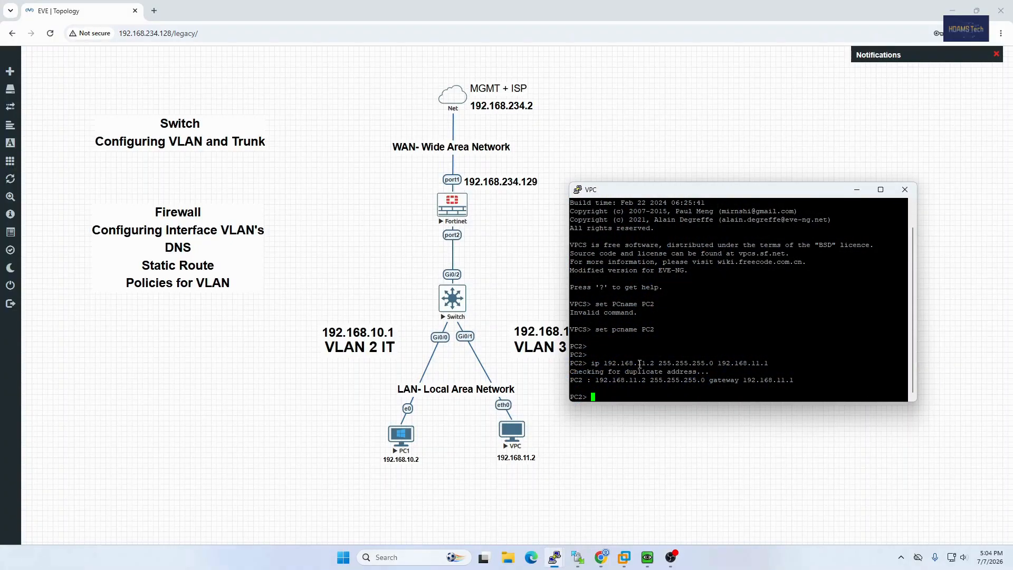
drag(637, 364, 659, 365)
drag(621, 200, 649, 198)
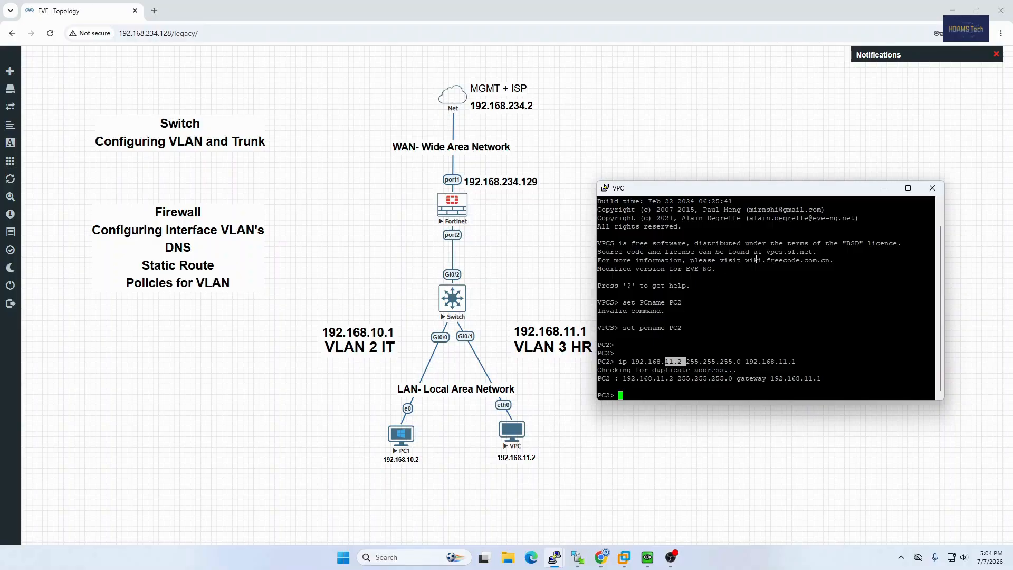
click(885, 188)
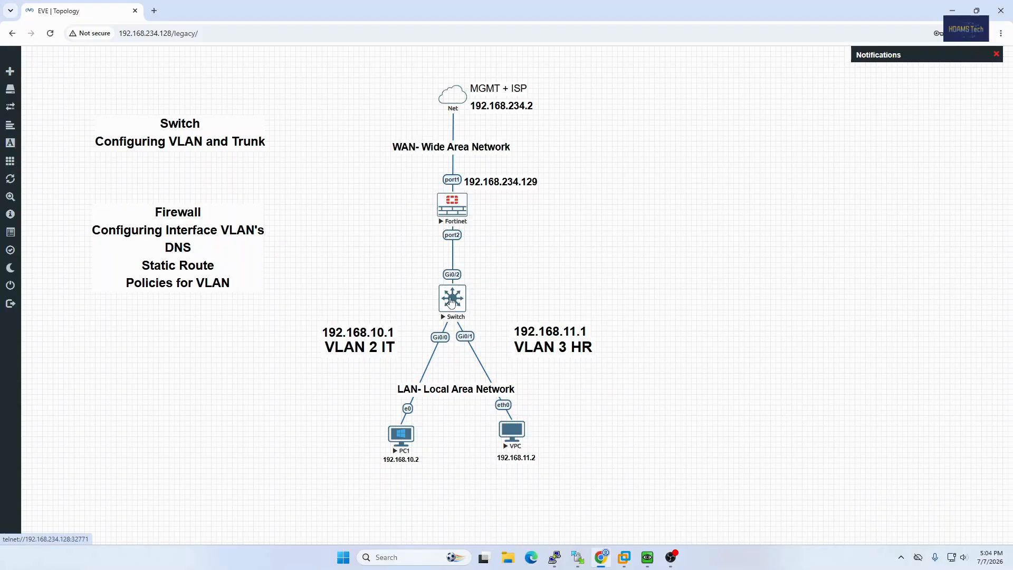
Bring up the Switch console beside the topology and enter global configuration mode with en and conf t.
mouse_move(554, 558)
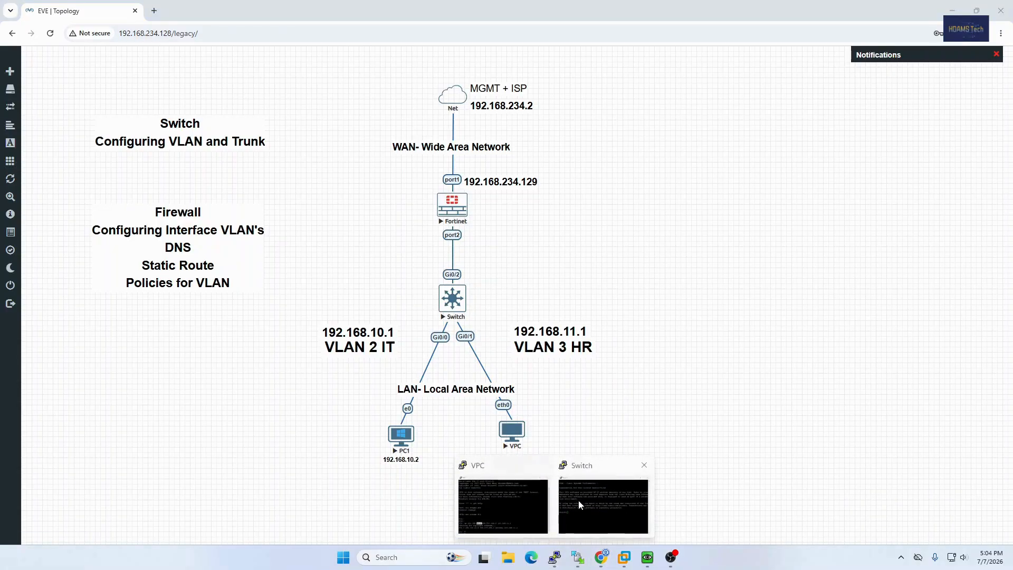
click(579, 505)
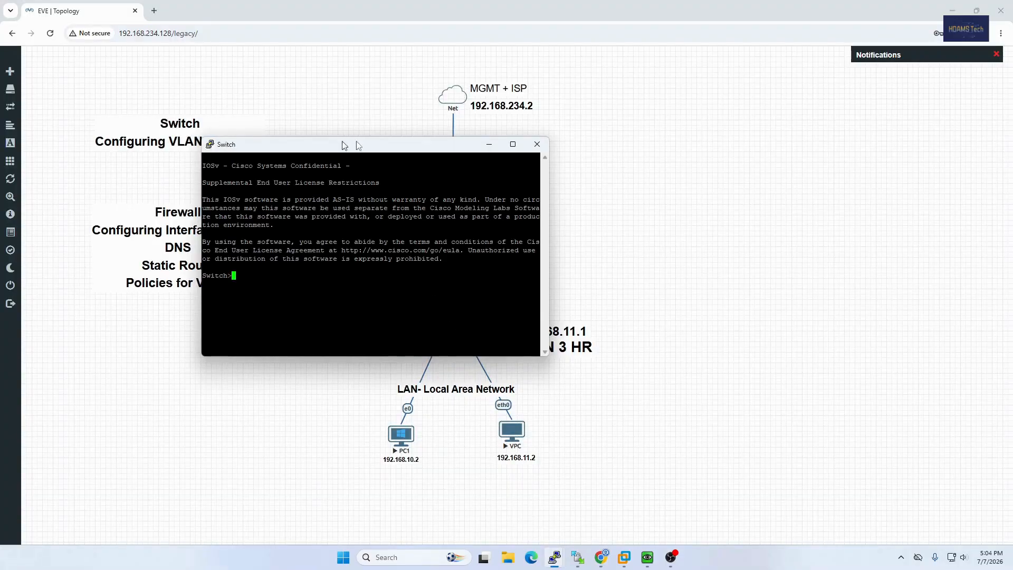
drag(344, 145, 676, 158)
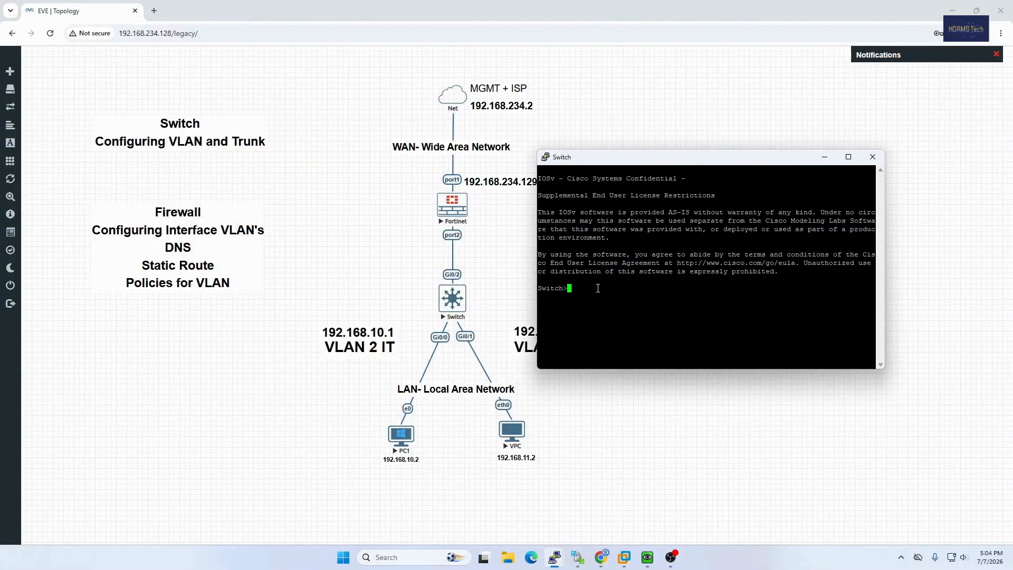
drag(615, 158, 561, 158)
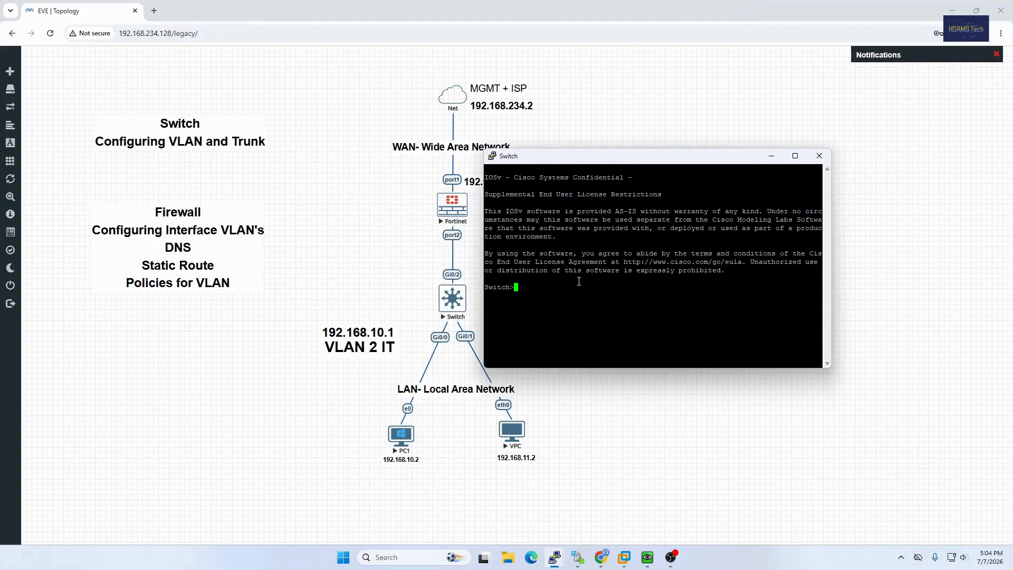
text(en)
key(Return)
text(conf t)
key(Return)
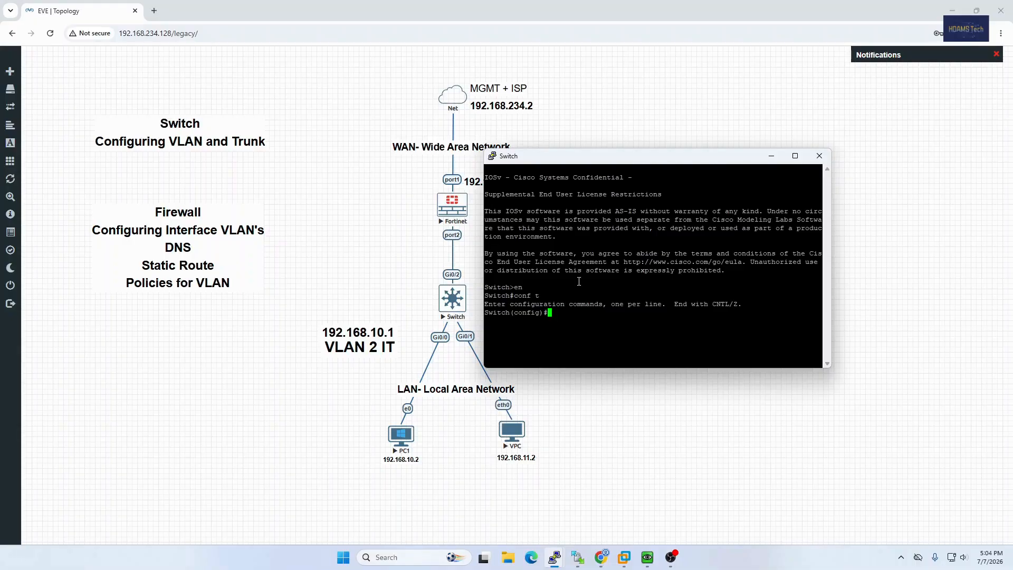
Create VLAN 2 on the switch with the name IT and return to global configuration mode.
text(vlan 2)
key(Return)
text(Name IT)
key(Return)
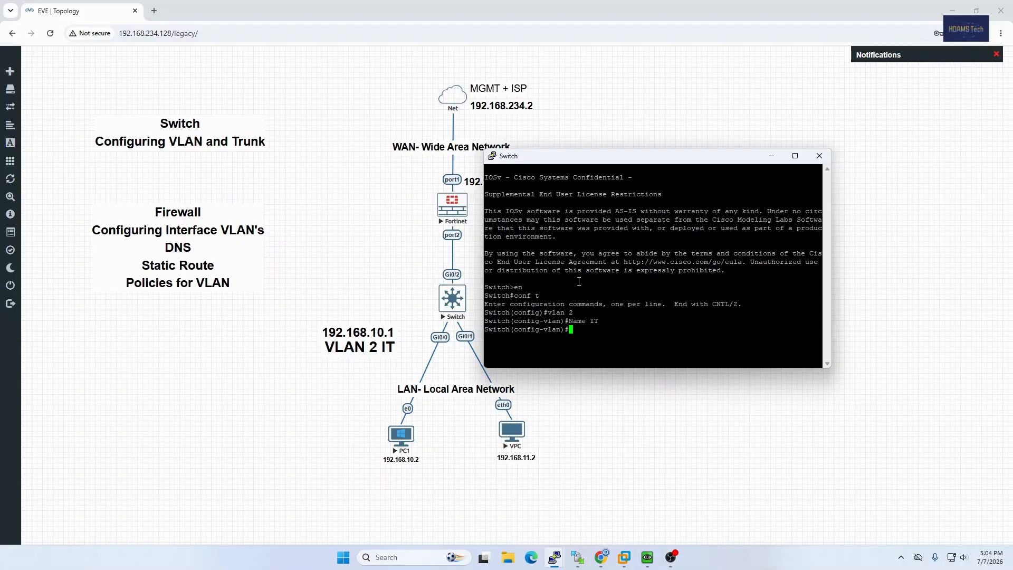
key(Return)
text(ex)
key(Return)
key(Return)
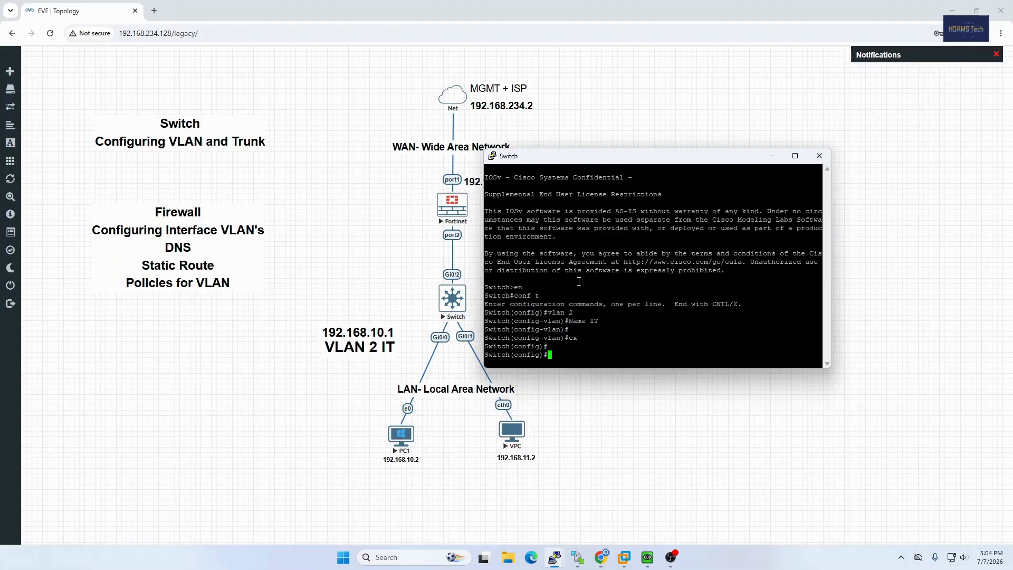
Create VLAN 3 on the switch and name it HR.
key(Return)
text(lan 3)
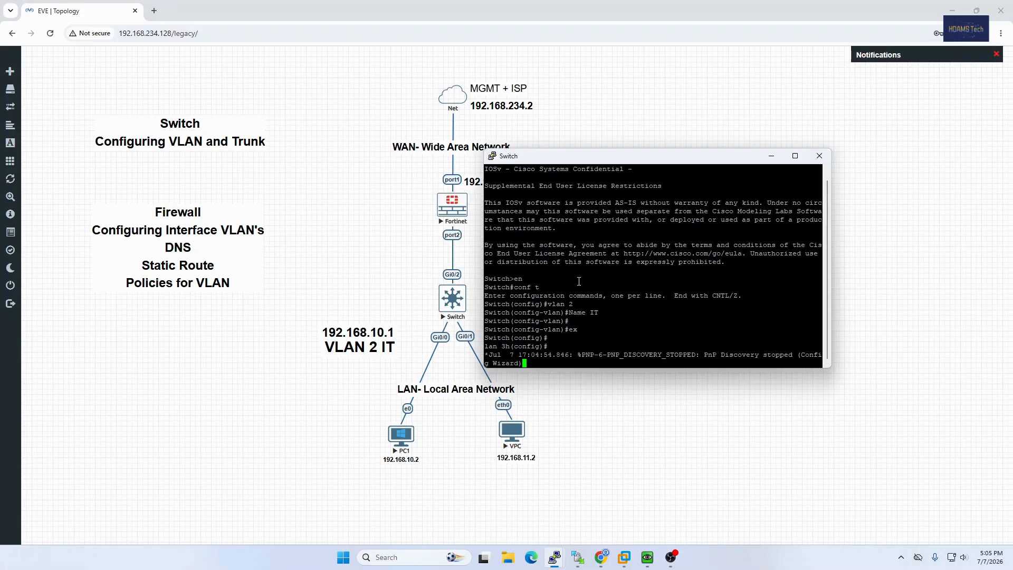
key(Return)
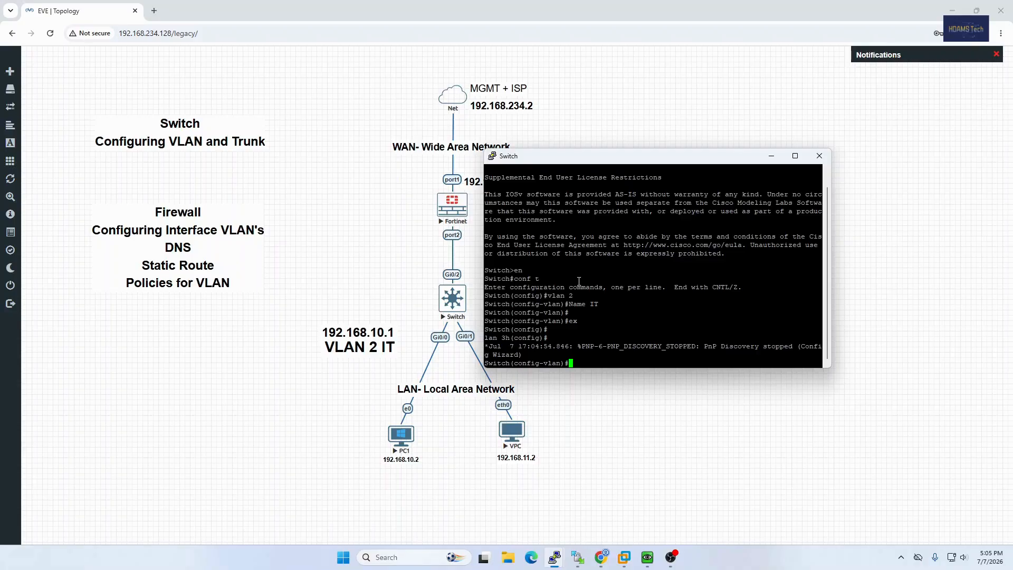
text(vlan 3)
key(Return)
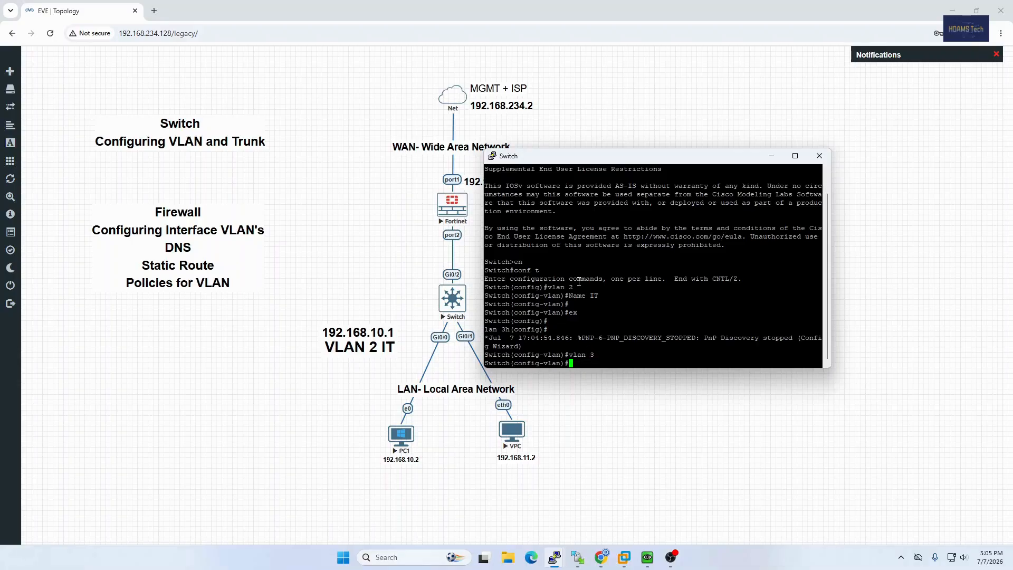
text(name HR)
key(Return)
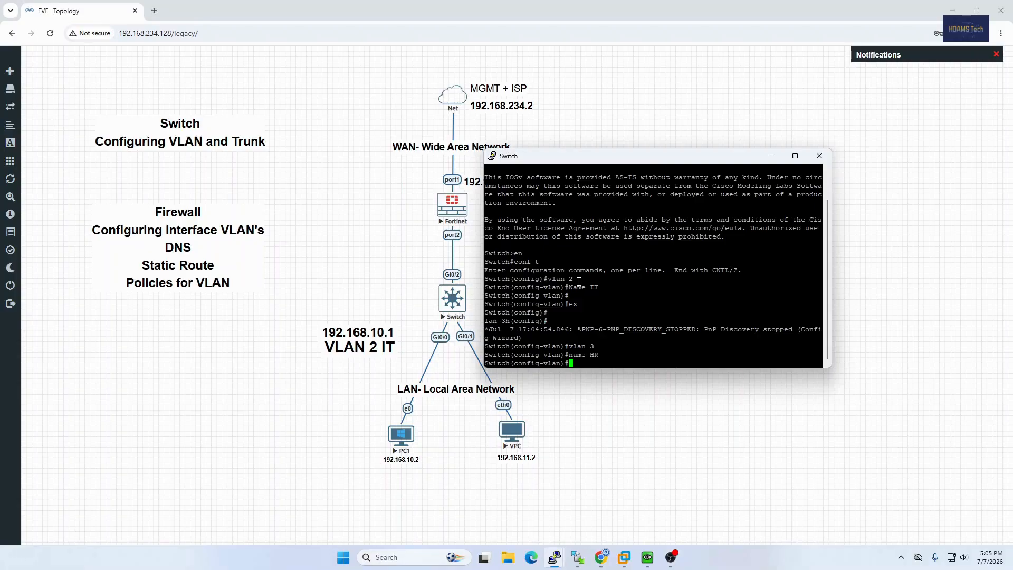
key(Return)
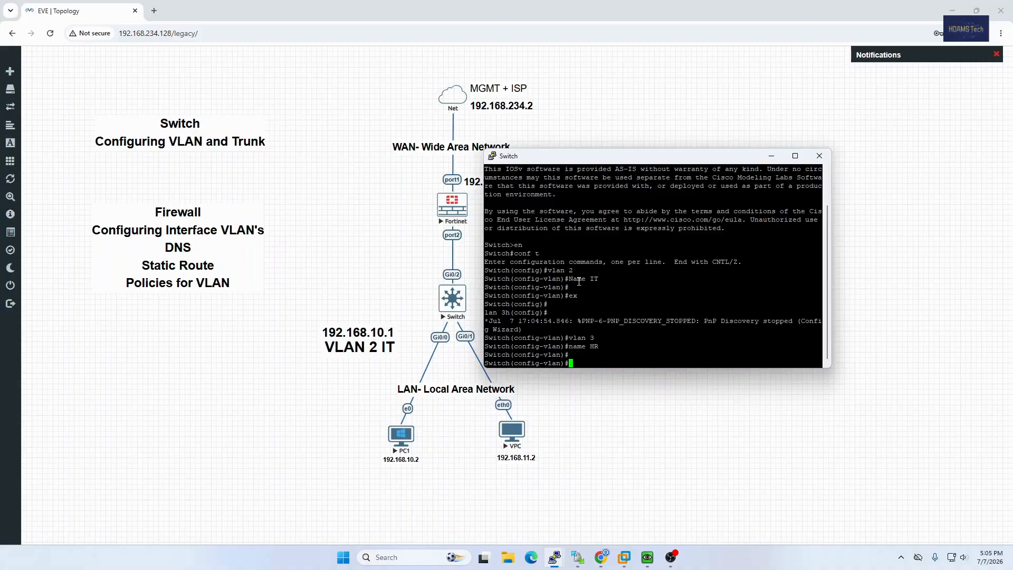
Assign switch interface gi0/0 to access VLAN 2 and exit the interface configuration.
text(int gi0/0)
key(Return)
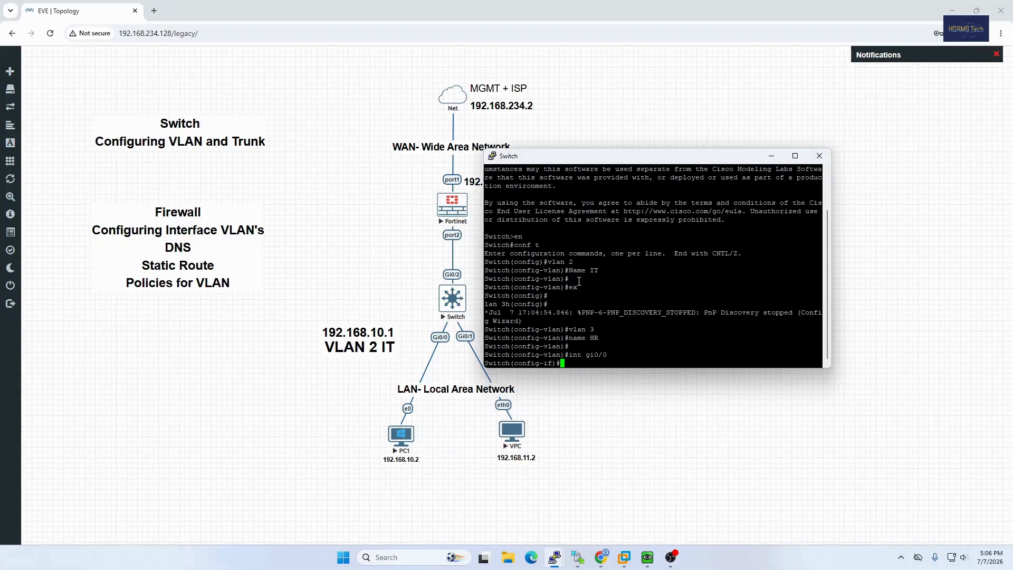
text(switchport access vlan 2)
key(Return)
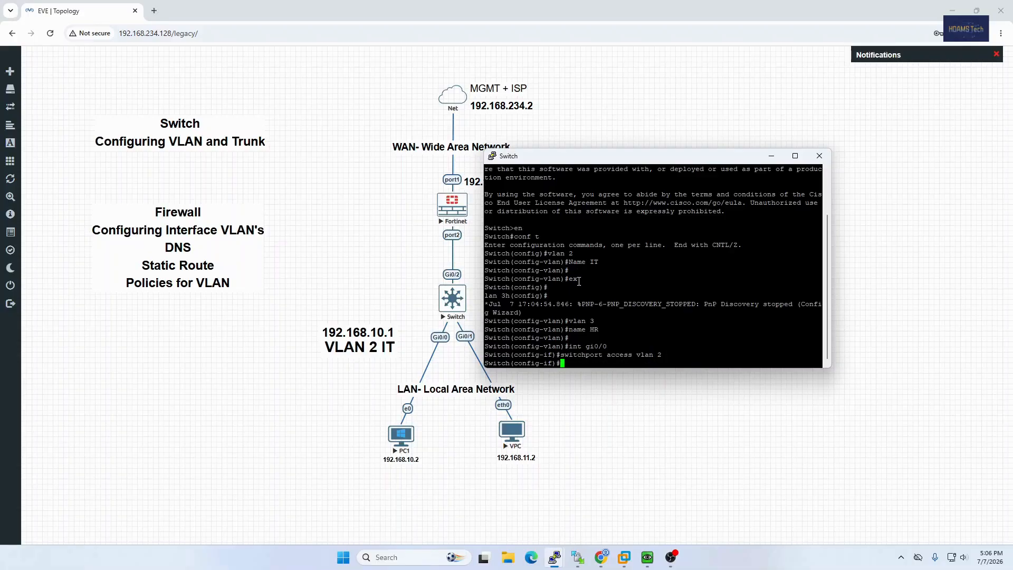
key(Return)
text(ex)
key(Return)
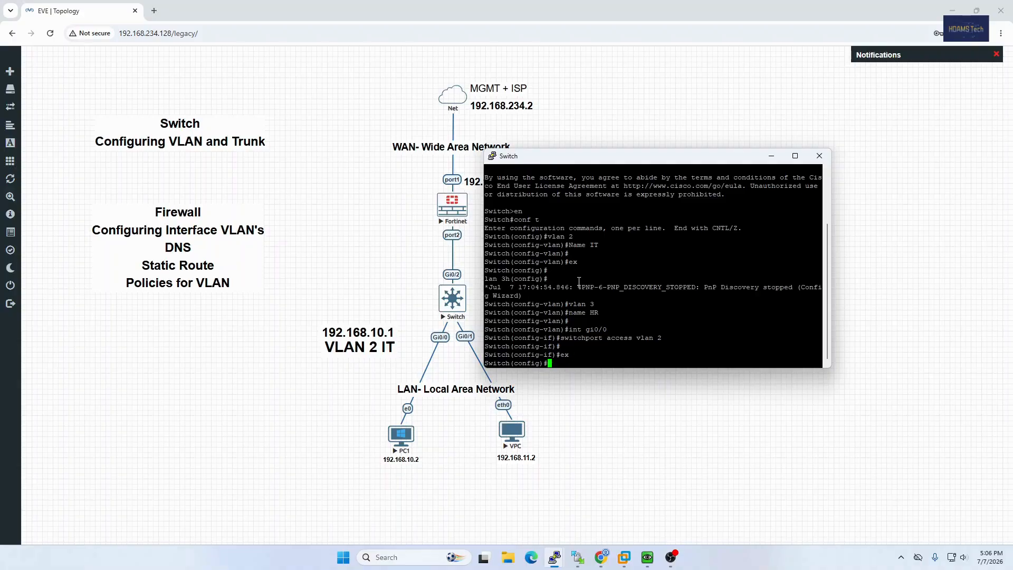
key(Return)
key(Return)
Assign switch interface gi0/1 to access VLAN 3 and exit the interface configuration.
text(int )
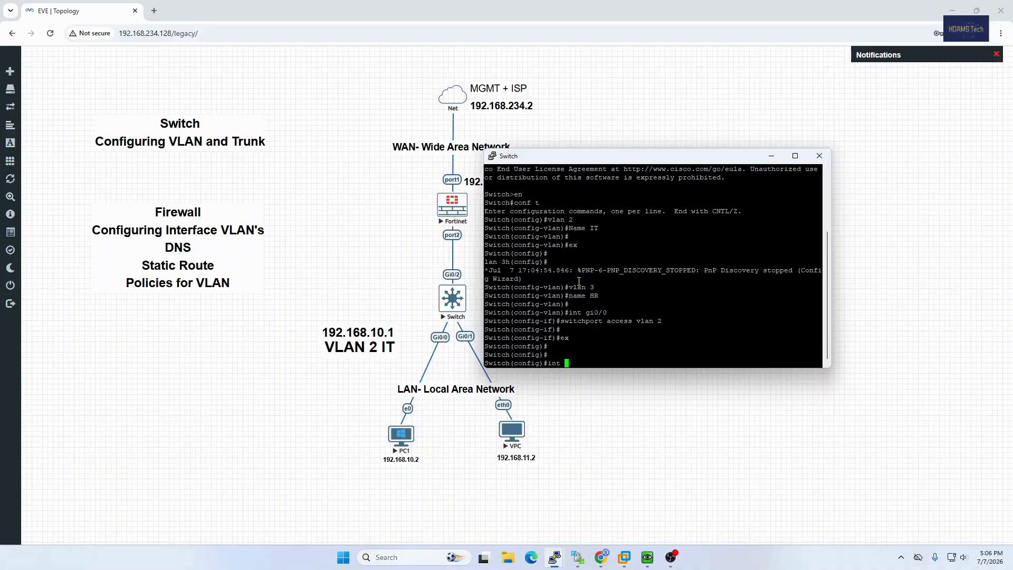
text(gi)
text(0/1)
key(Return)
text(switch)
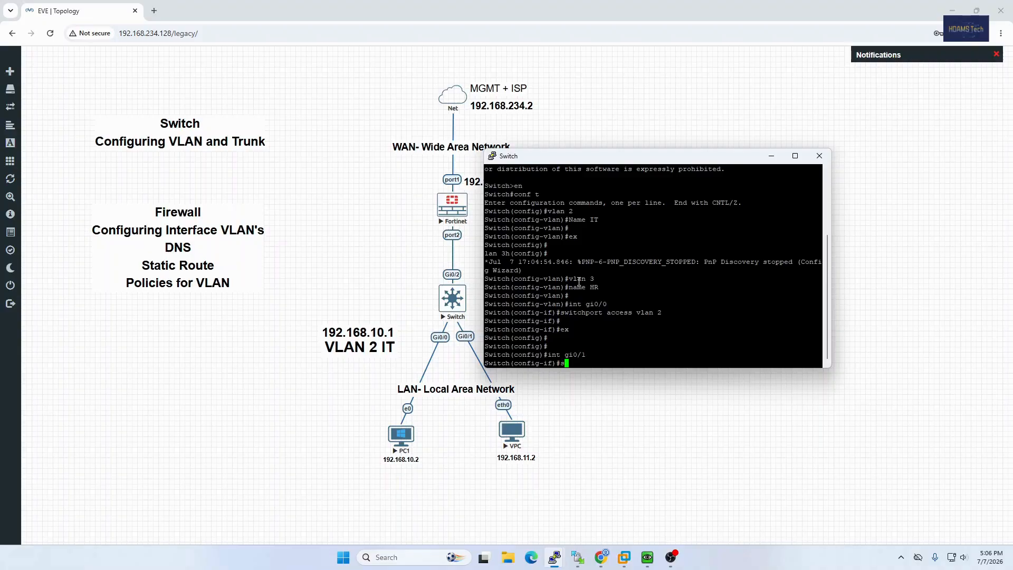
text(port access vlan 3)
key(Return)
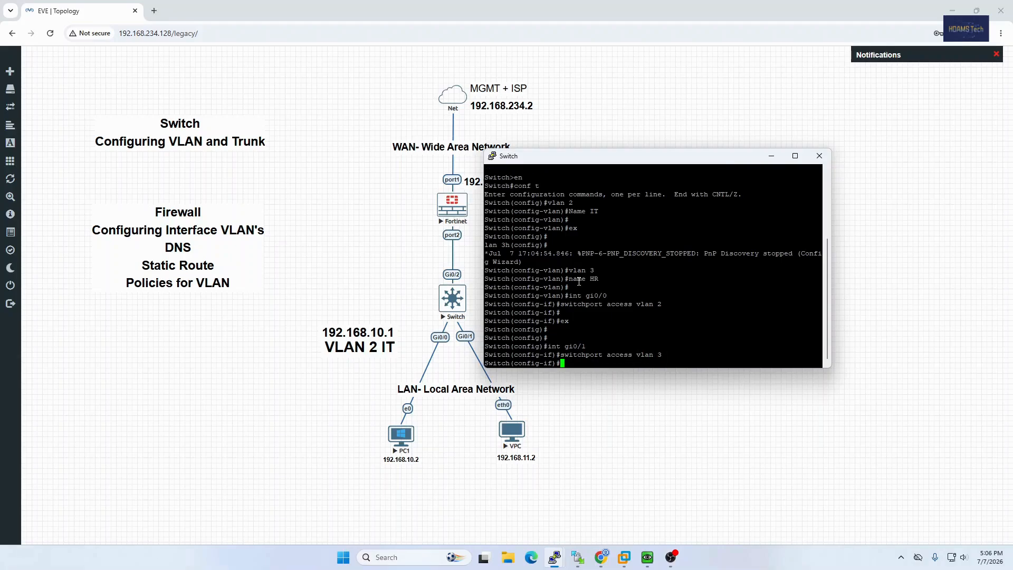
key(Return)
text(ex)
key(Return)
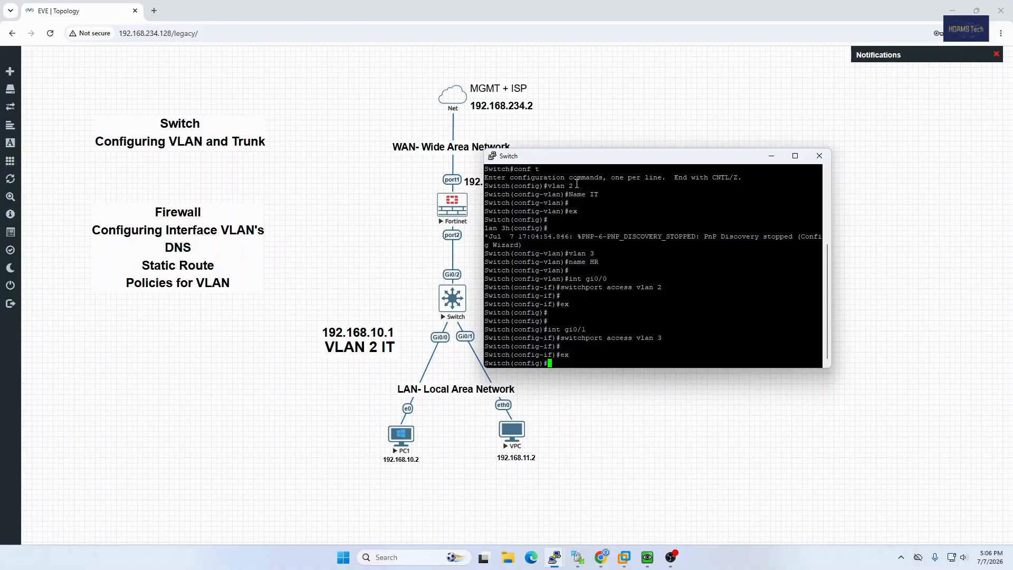
Review the entered VLAN numbers, VLAN names and the gi0/0 and gi0/1 interface assignments in the Switch console.
drag(577, 183, 534, 185)
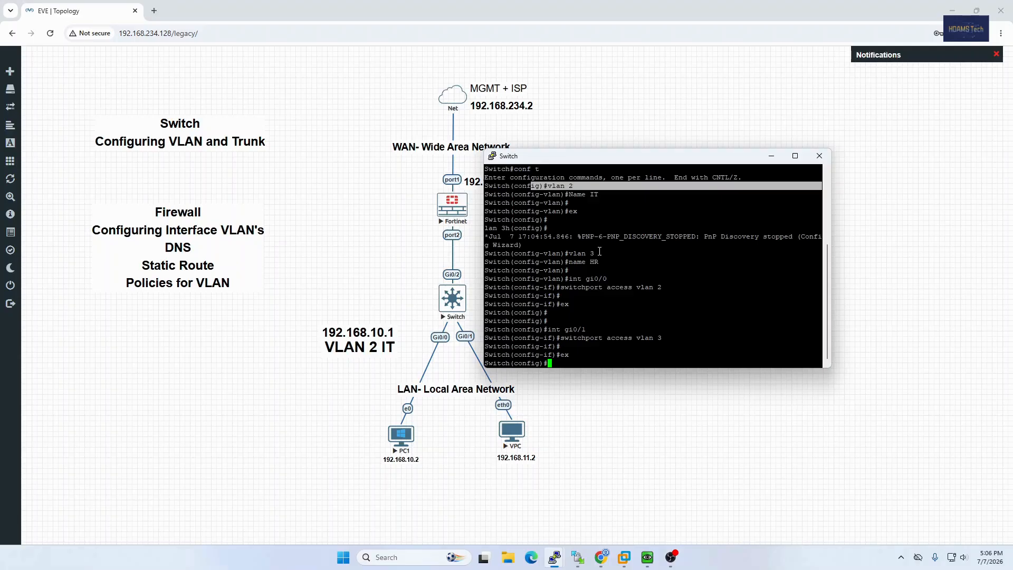
drag(600, 252, 569, 248)
drag(600, 194, 580, 192)
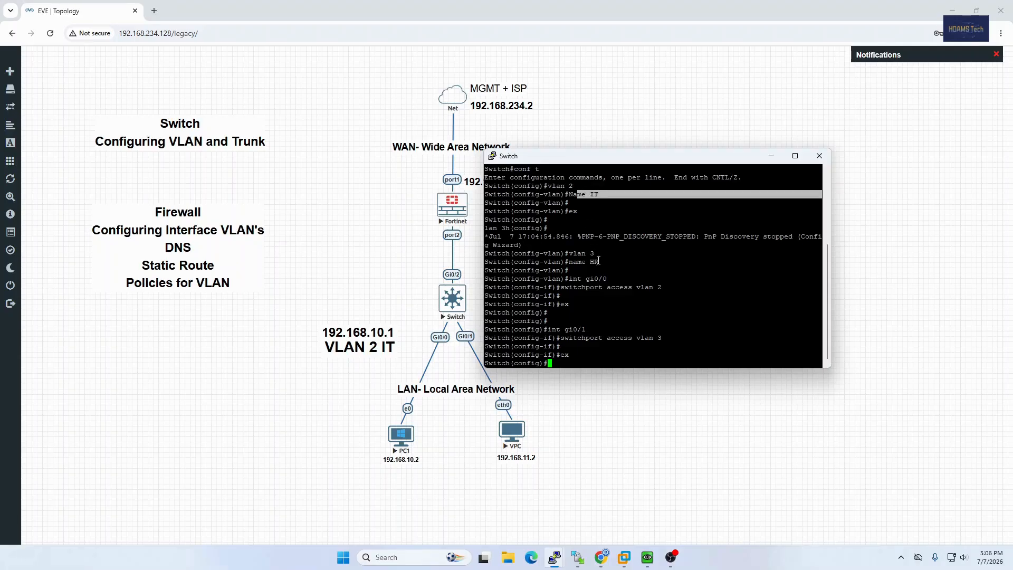
drag(599, 261, 577, 261)
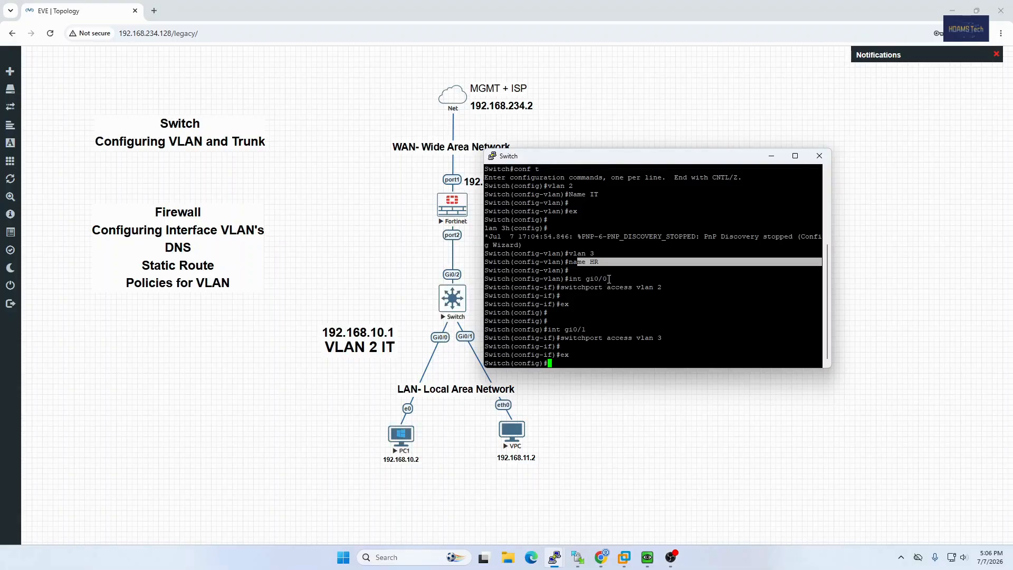
drag(607, 278, 582, 279)
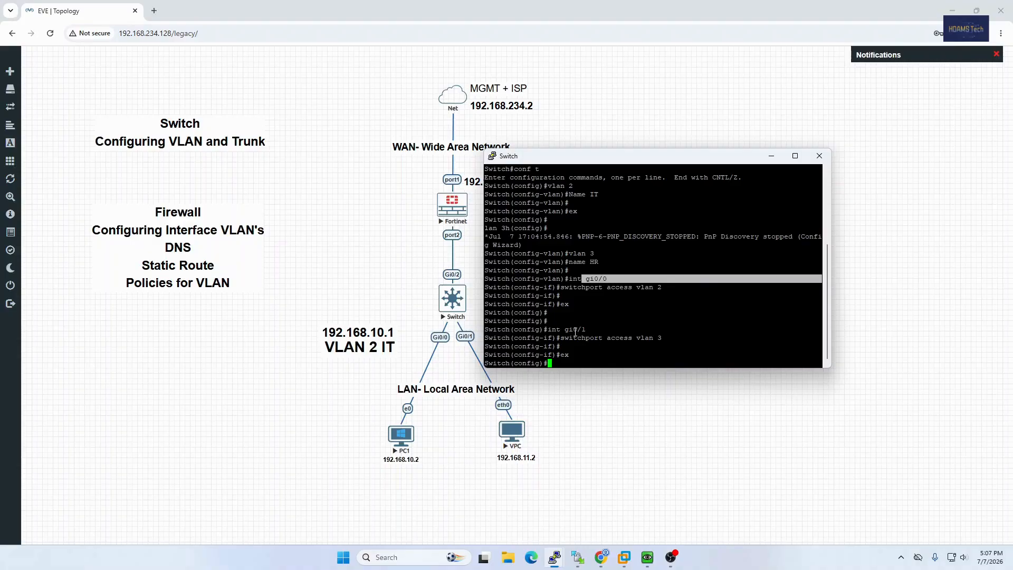
drag(586, 332, 550, 332)
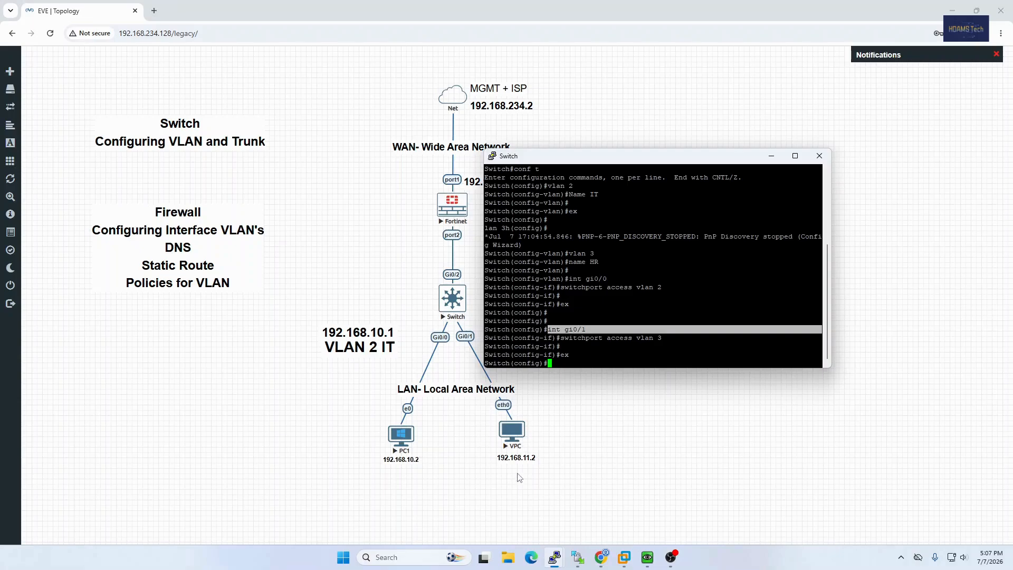
drag(816, 338, 642, 340)
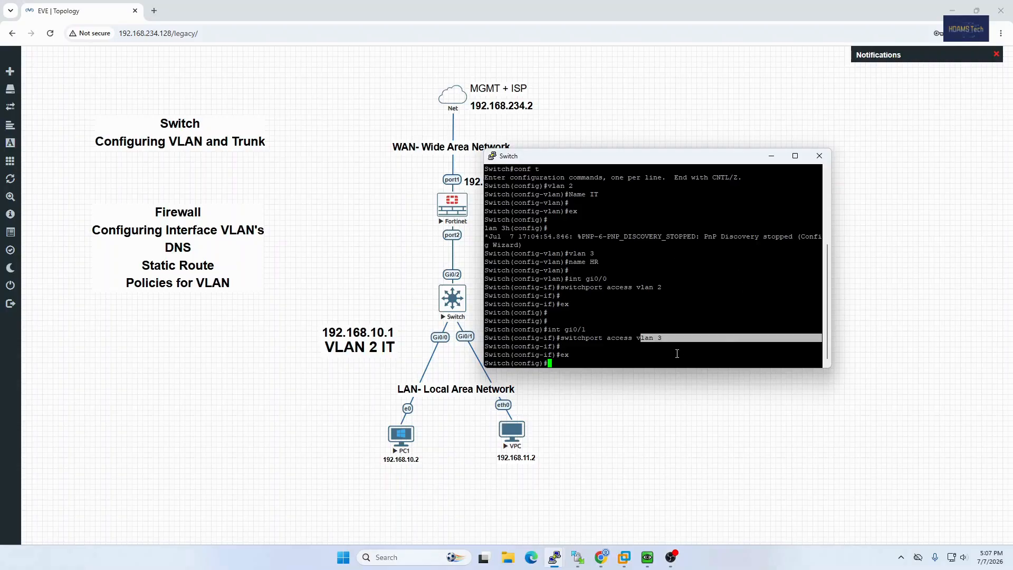
Set the trunk encapsulation on switch interface gi0/2 to dot1q.
key(Return)
key(Return)
key(Return)
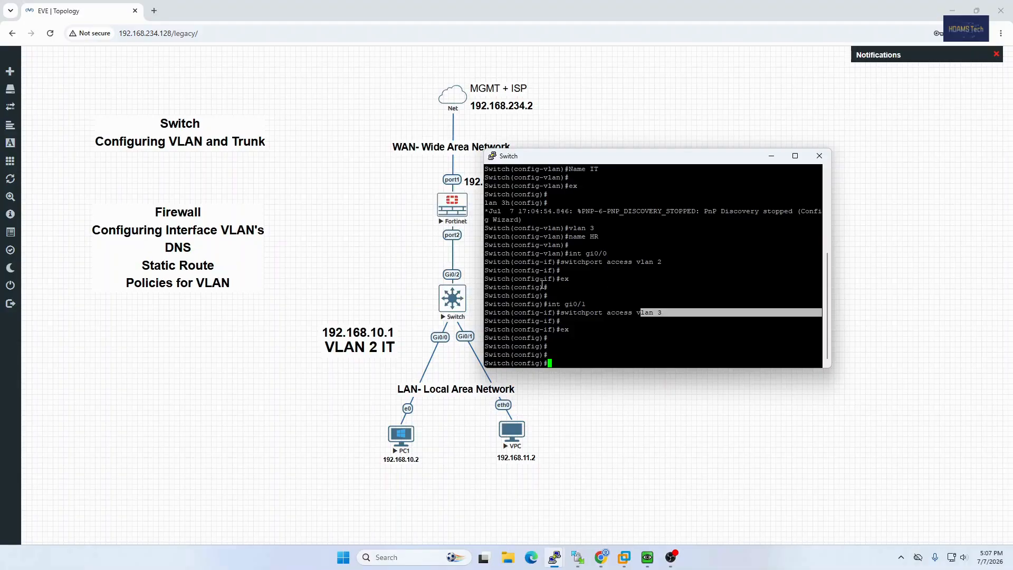
text(int gi0/2)
key(Return)
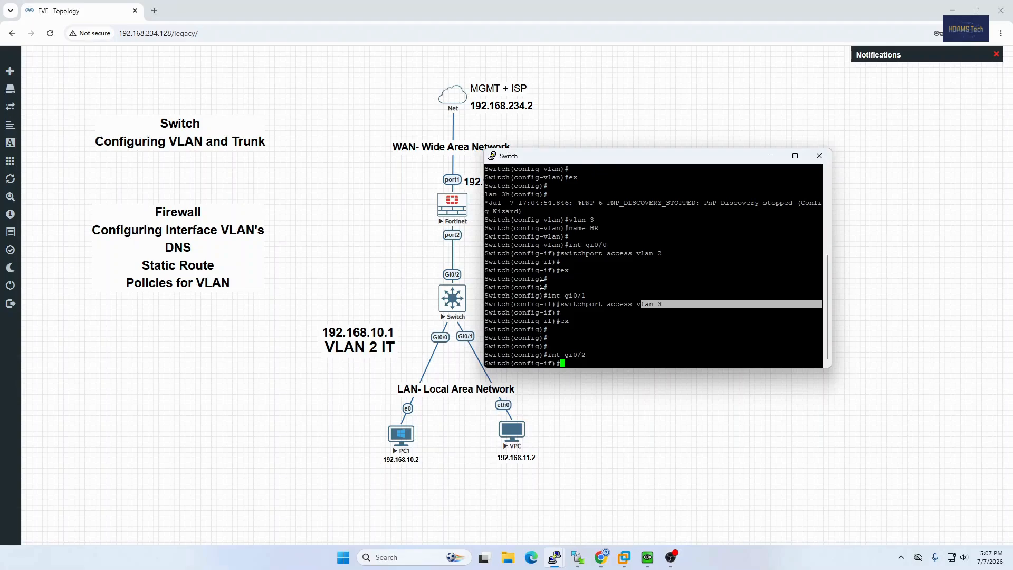
text(switchport trunk encapsulation )
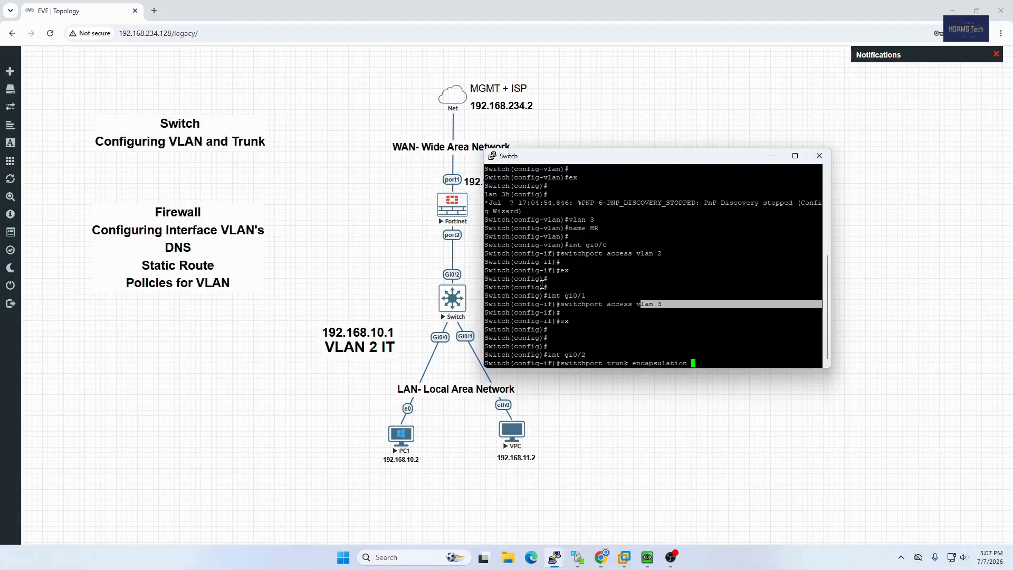
text(dot1q)
key(Return)
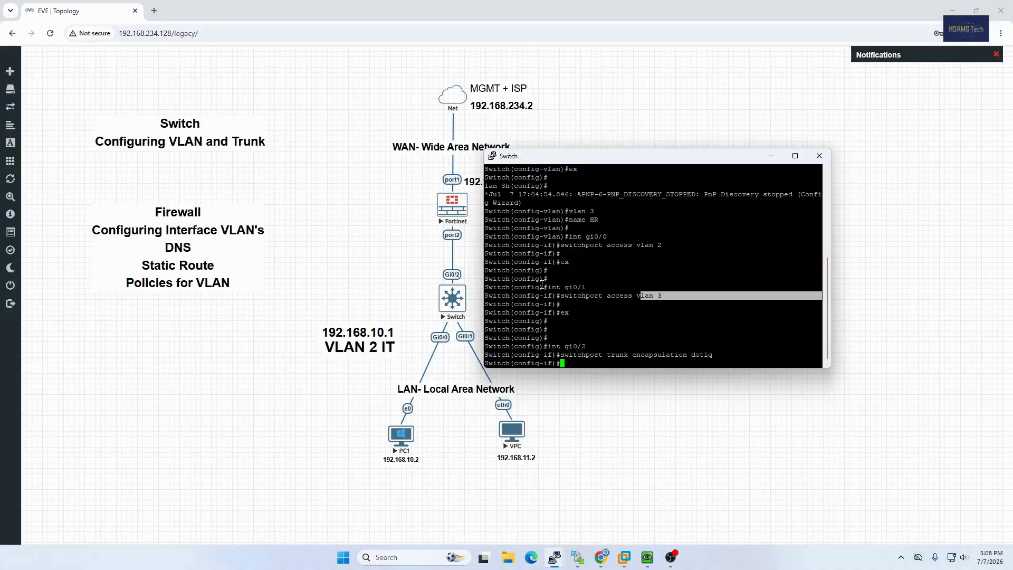
Set switch interface gi0/2 to trunk mode and check the entered trunk command.
text(switchport mode trunk)
key(Return)
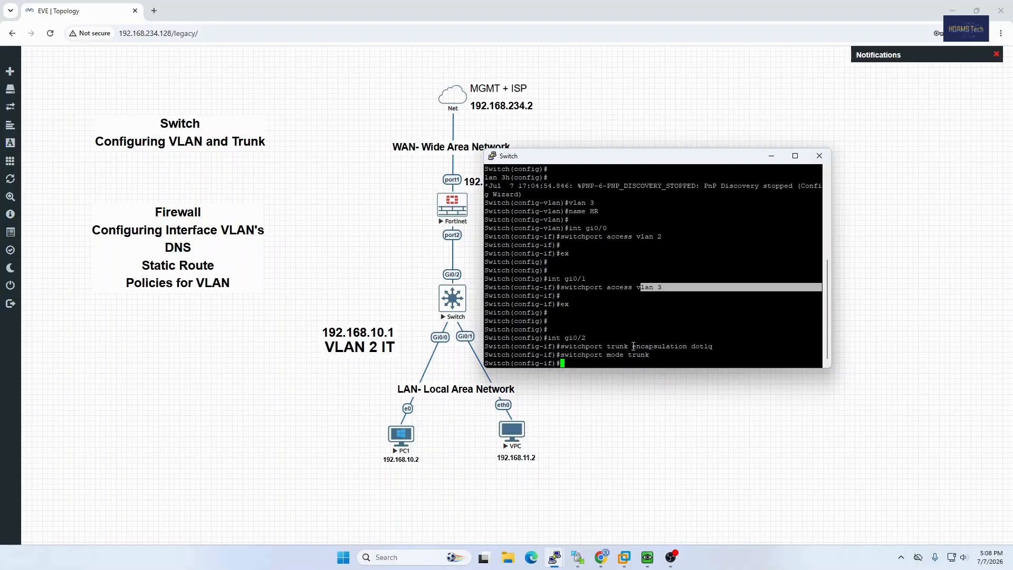
drag(633, 347, 575, 353)
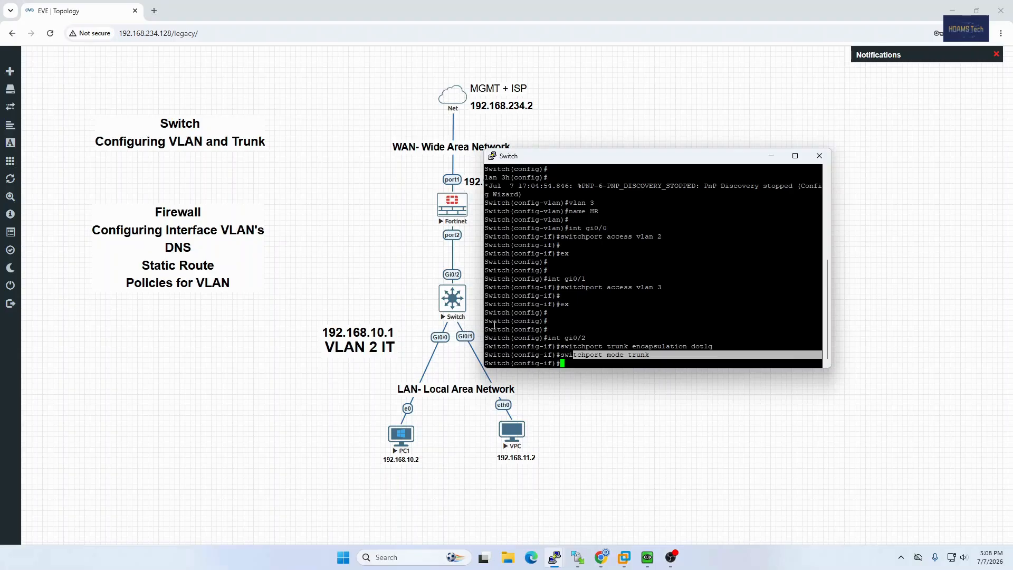
click(671, 339)
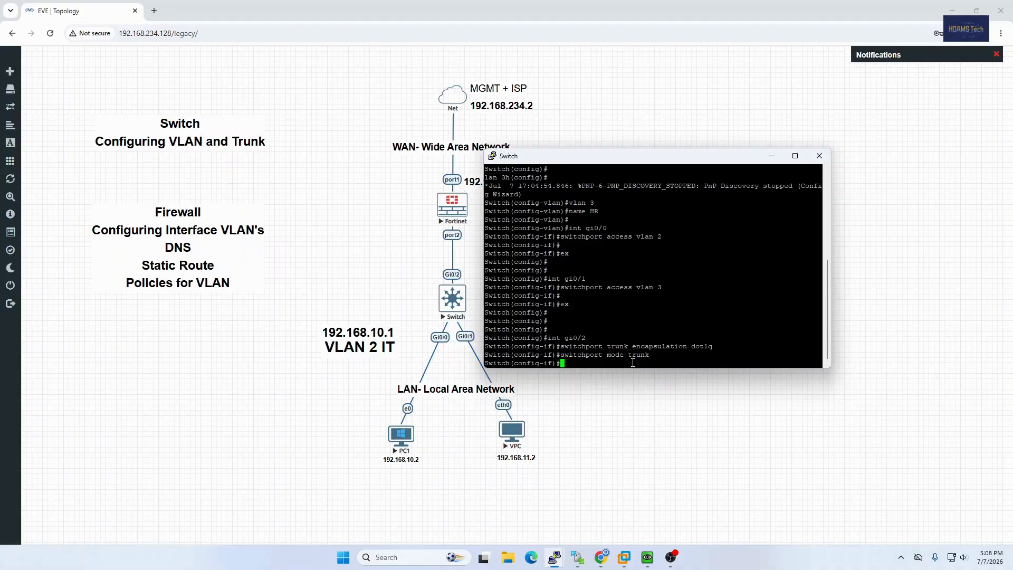
Exit the gi0/2 interface configuration and try to leave global configuration mode with the abbreviated exit command.
text(ex)
key(Return)
key(Return)
text(ex)
key(Return)
Save the switch configuration with do wr and exit global configuration mode.
key(Return)
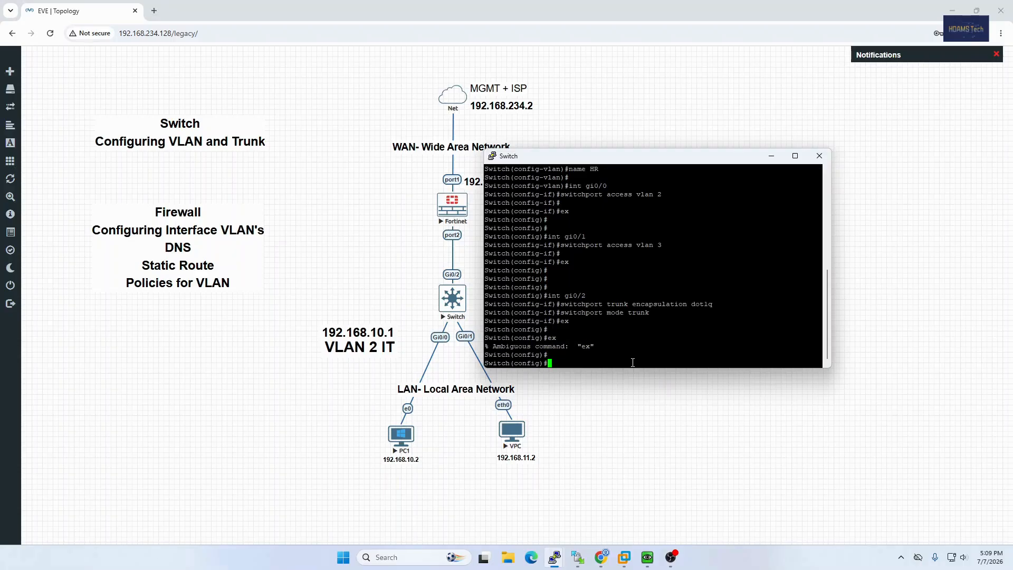
text(do wr)
key(Return)
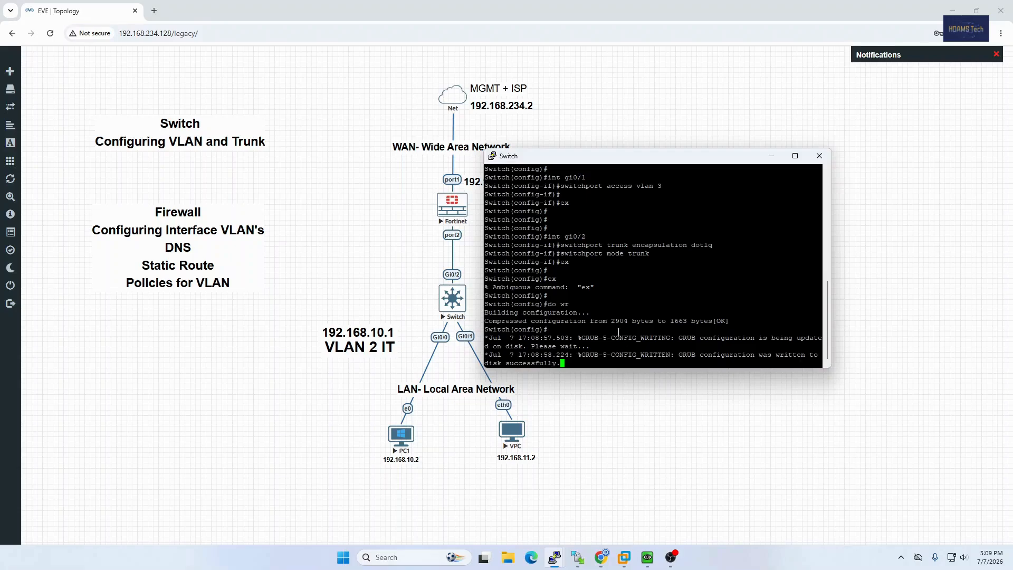
key(Return)
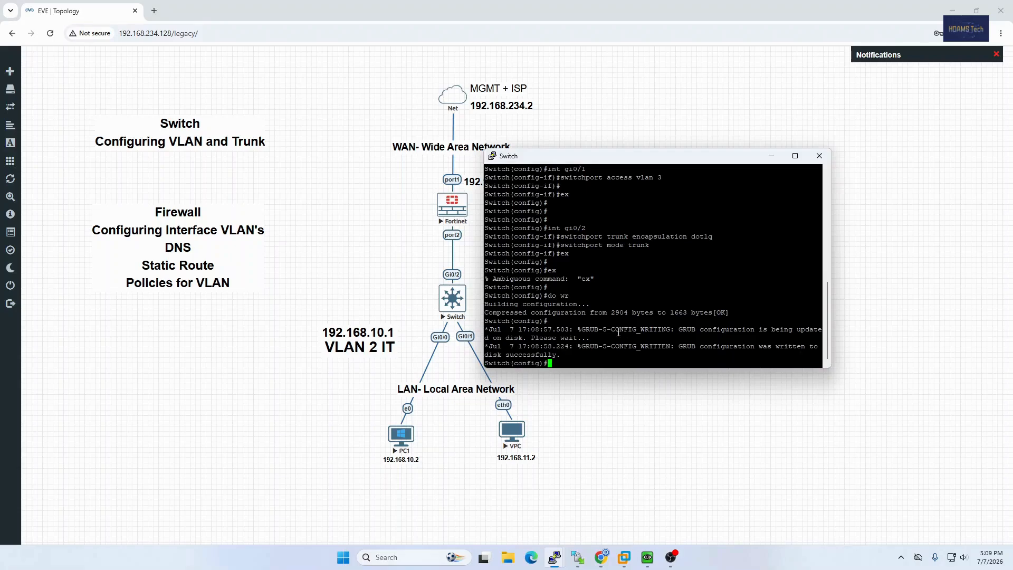
text(ex)
key(Return)
text(exit)
key(Return)
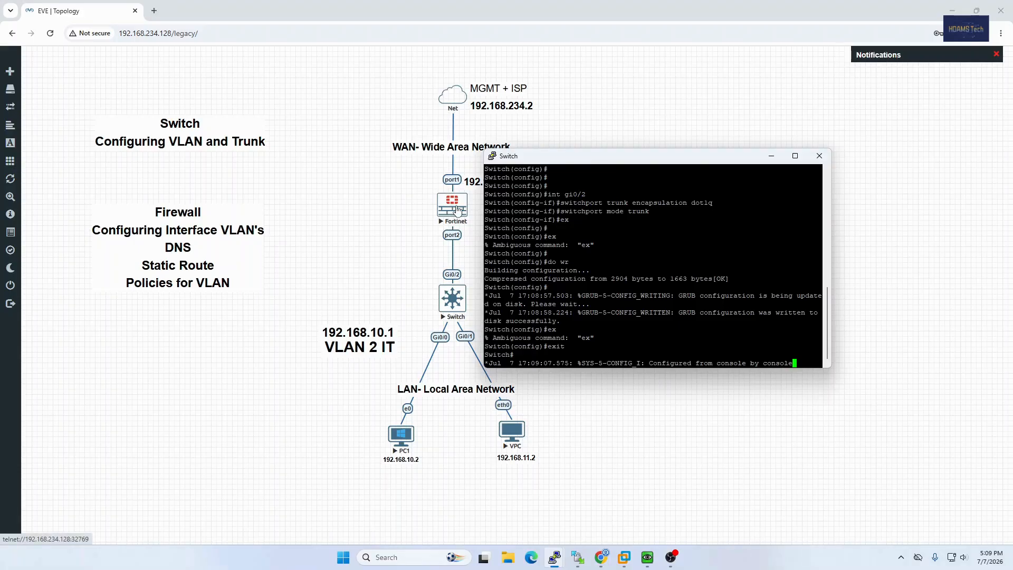
Open the Fortinet node's console from the topology in the Telnet client.
click(457, 210)
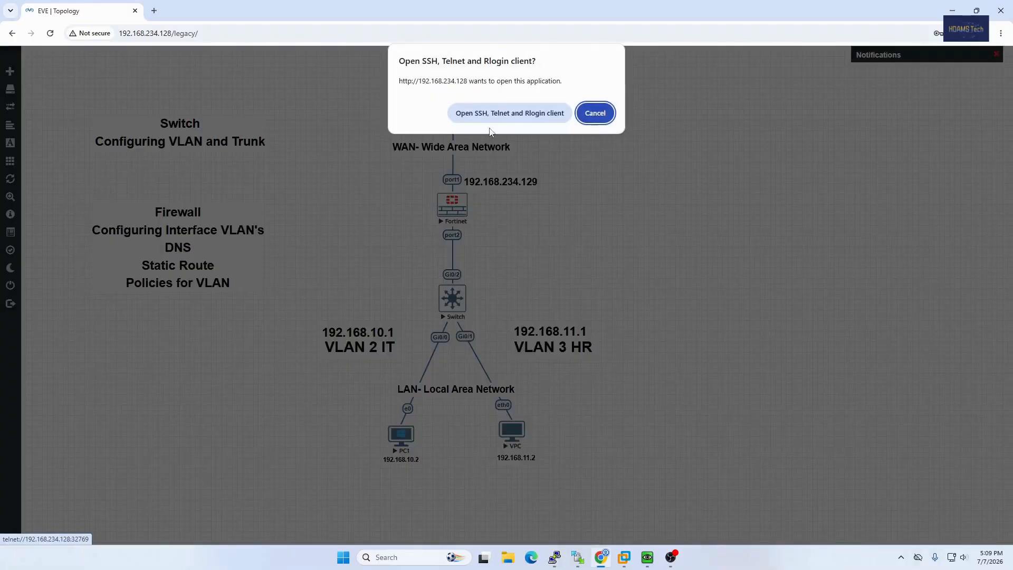
click(496, 113)
click(388, 104)
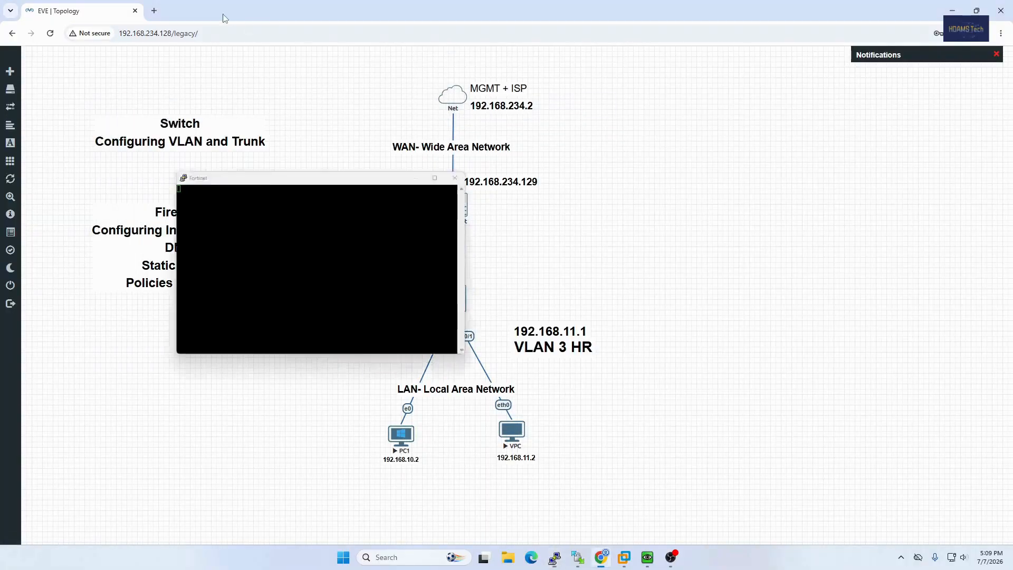
Try to load the FortiGate web interface at 192.168.234.130 in a new browser tab.
click(154, 11)
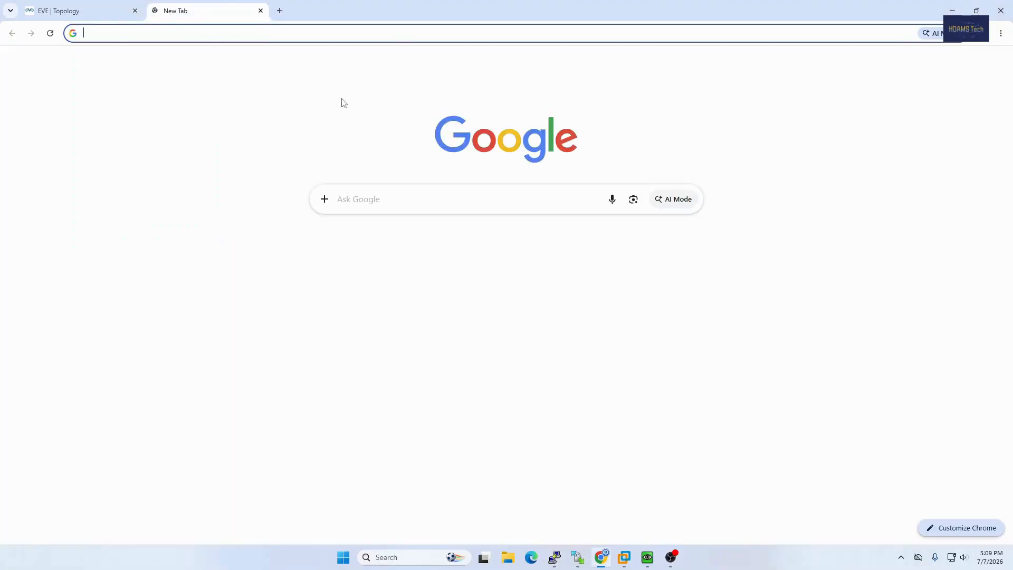
click(263, 36)
text(12)
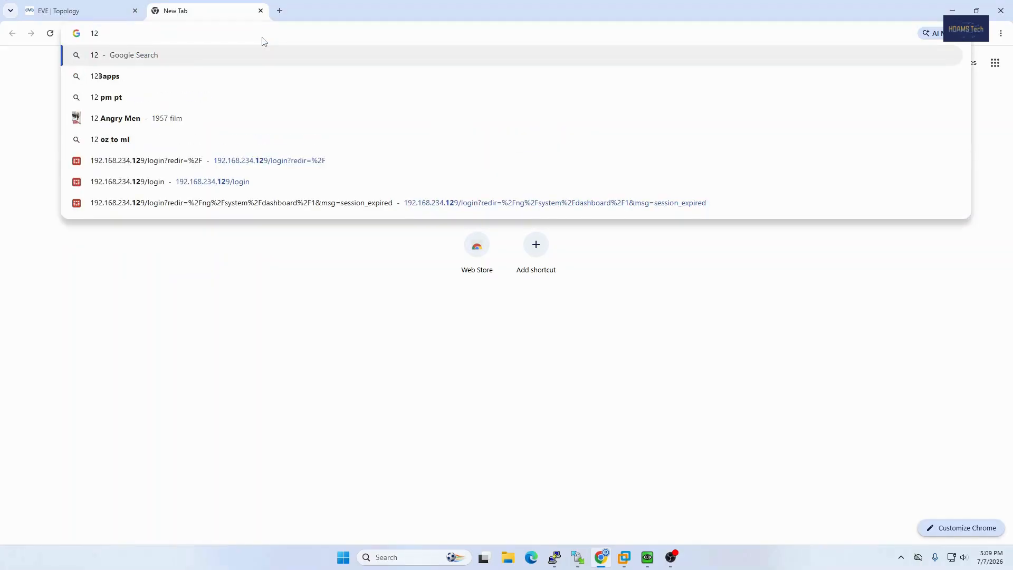
key(BackSpace)
text(92.168.)
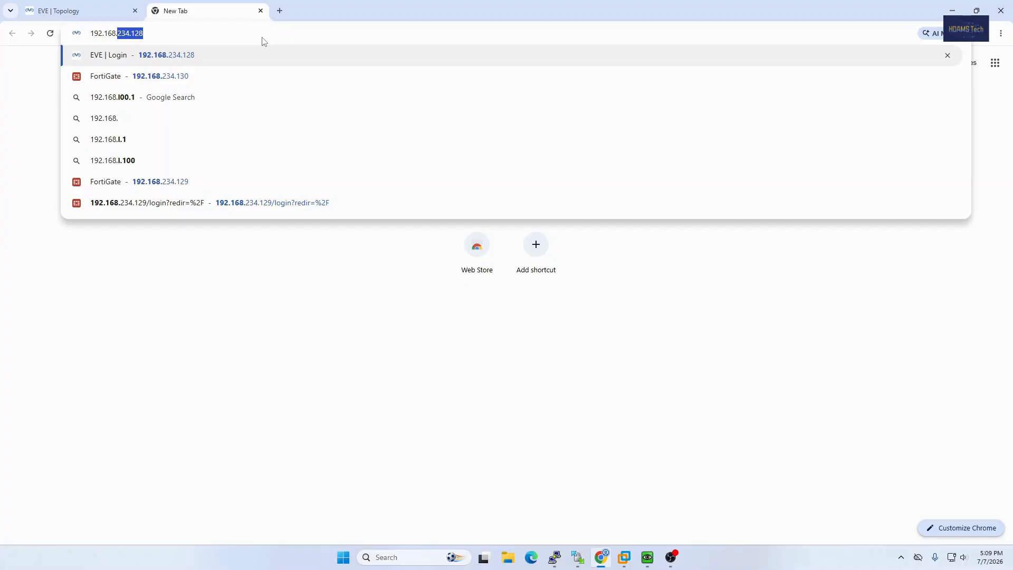
key(Down)
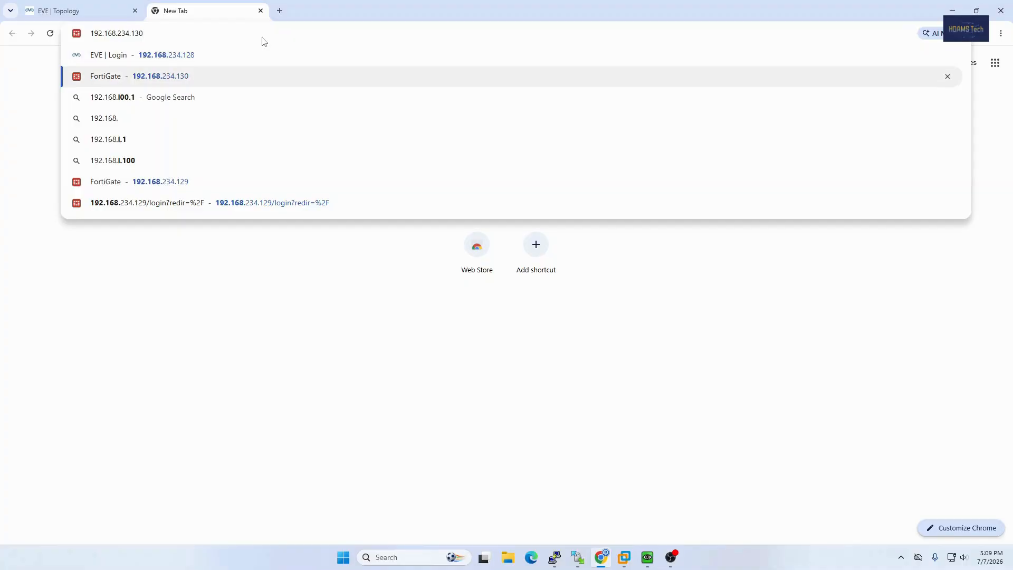
key(Return)
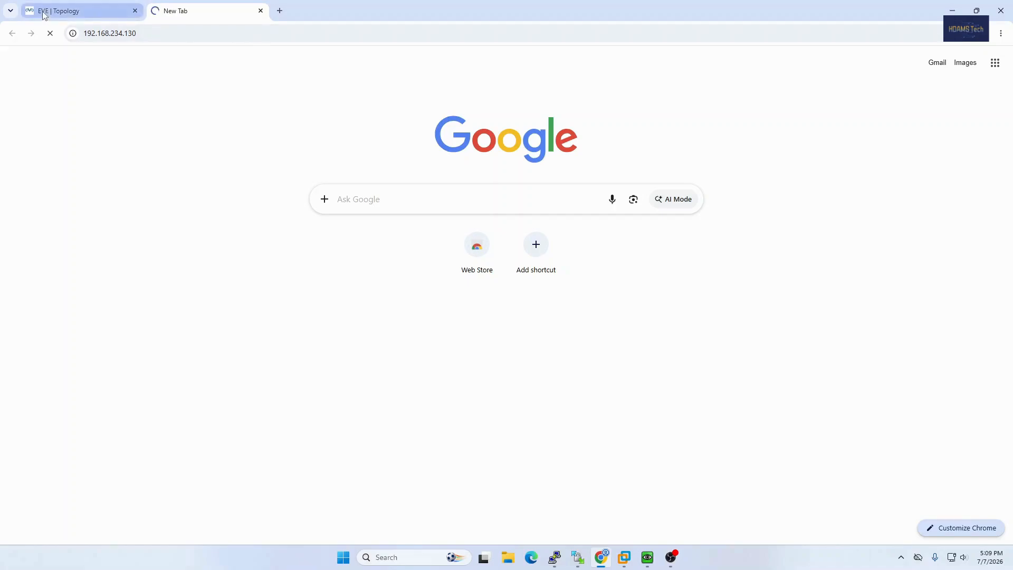
Check the WAN-side addresses in the EVE topology and load the firewall's login page at 192.168.234.129.
click(95, 15)
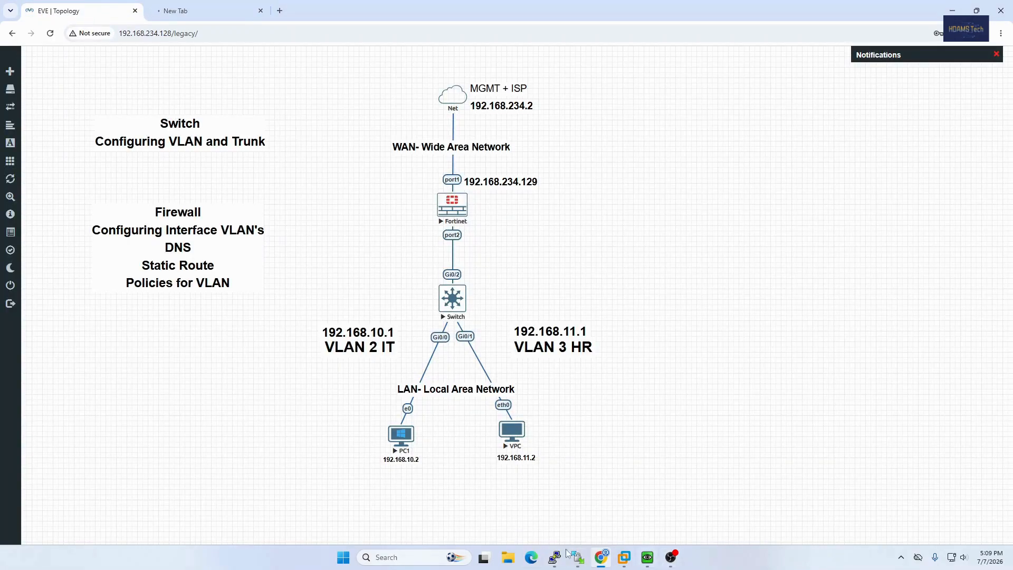
mouse_move(553, 557)
drag(448, 70, 593, 135)
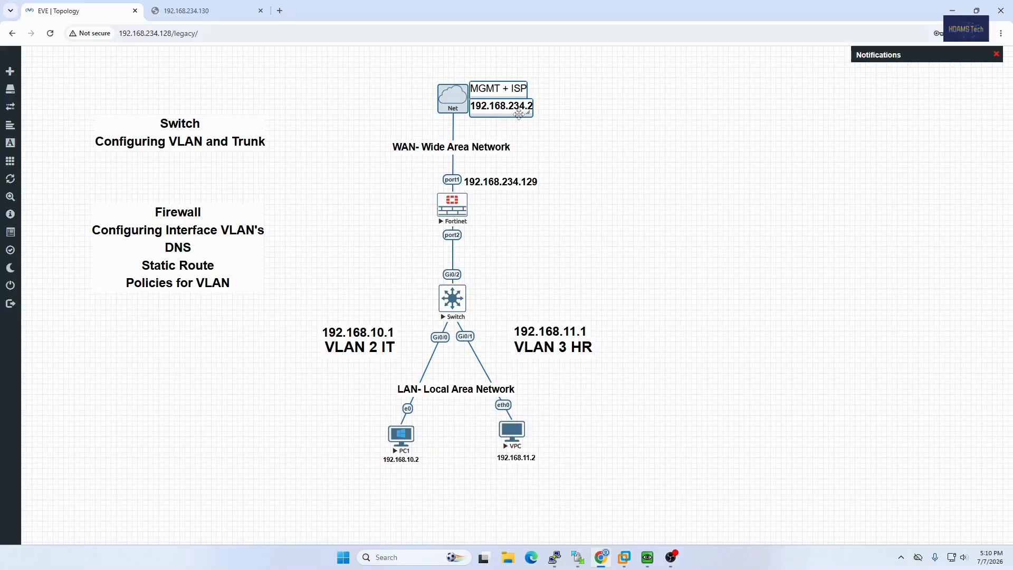
click(553, 120)
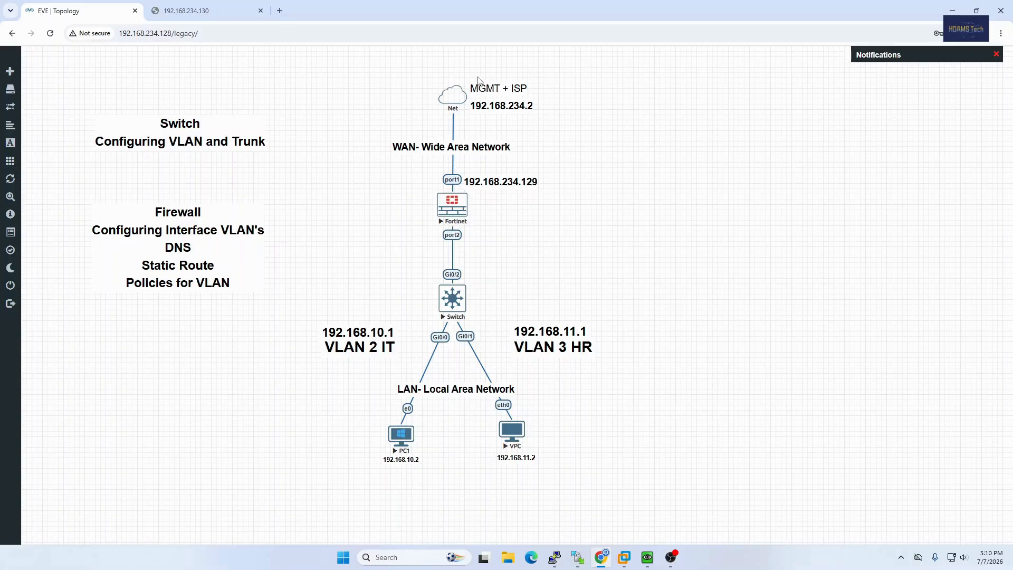
click(228, 15)
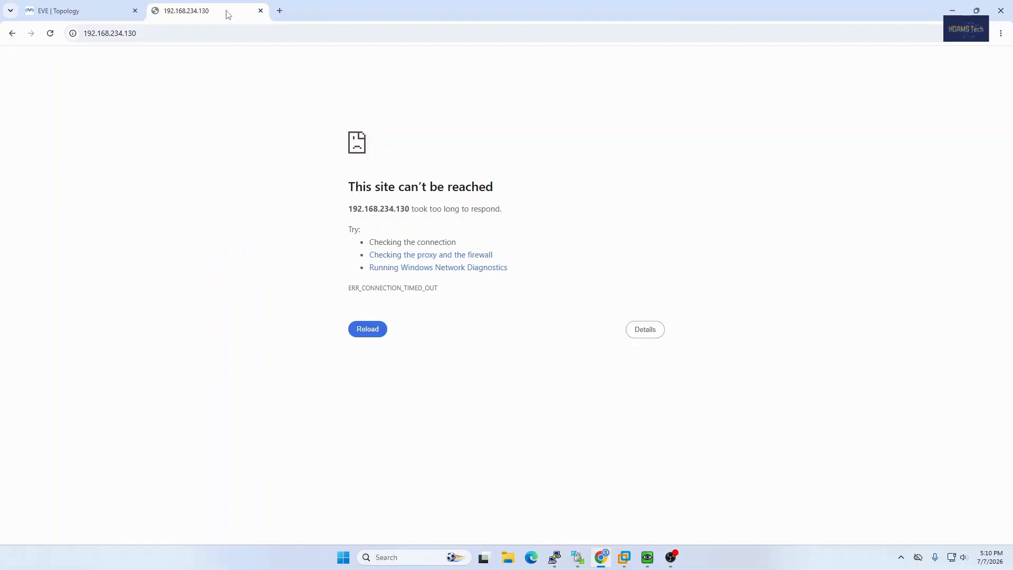
click(153, 37)
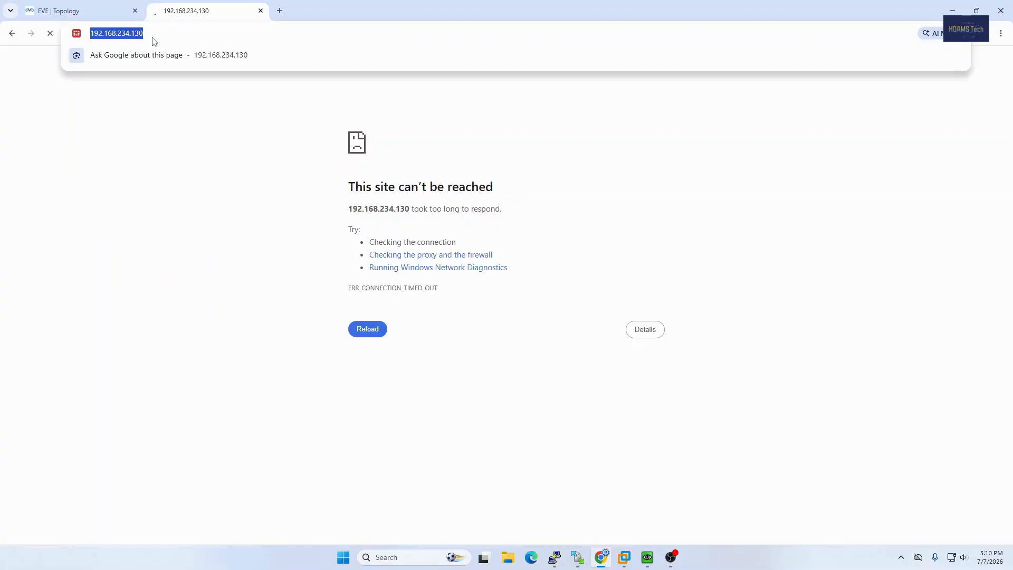
click(153, 37)
key(BackSpace)
key(BackSpace)
text(29)
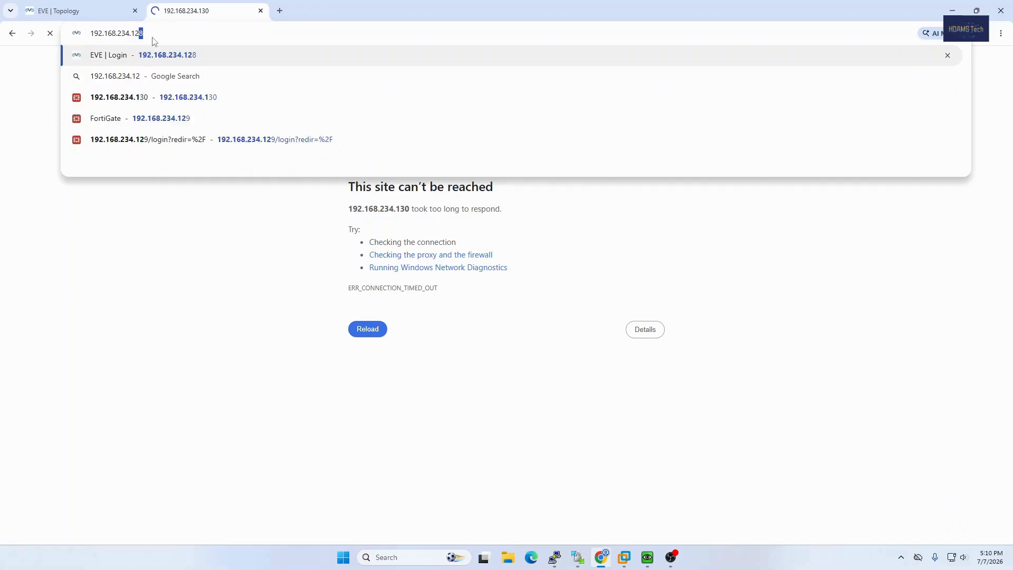
key(Return)
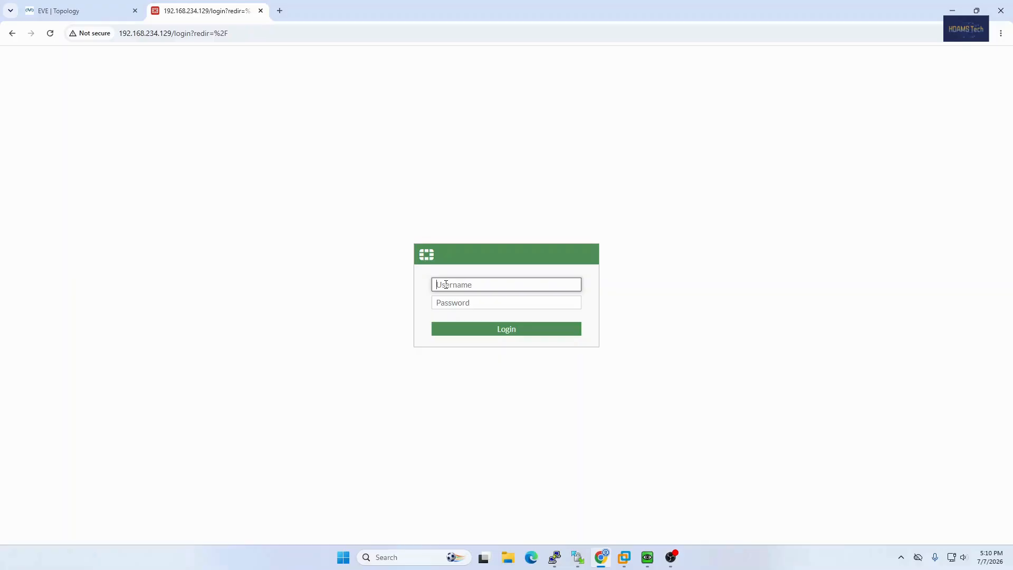
Log in to the FortiGate as admin with the account password, postpone the setup steps and dismiss the FortiOS 7.0.0 overview.
text(admin)
key(Tab)
text(a)
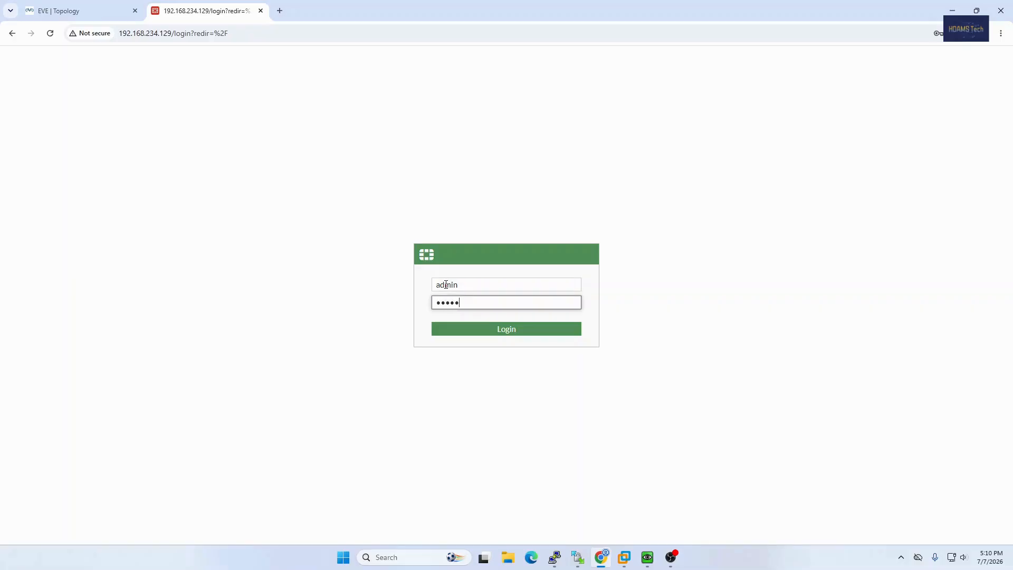
key(Return)
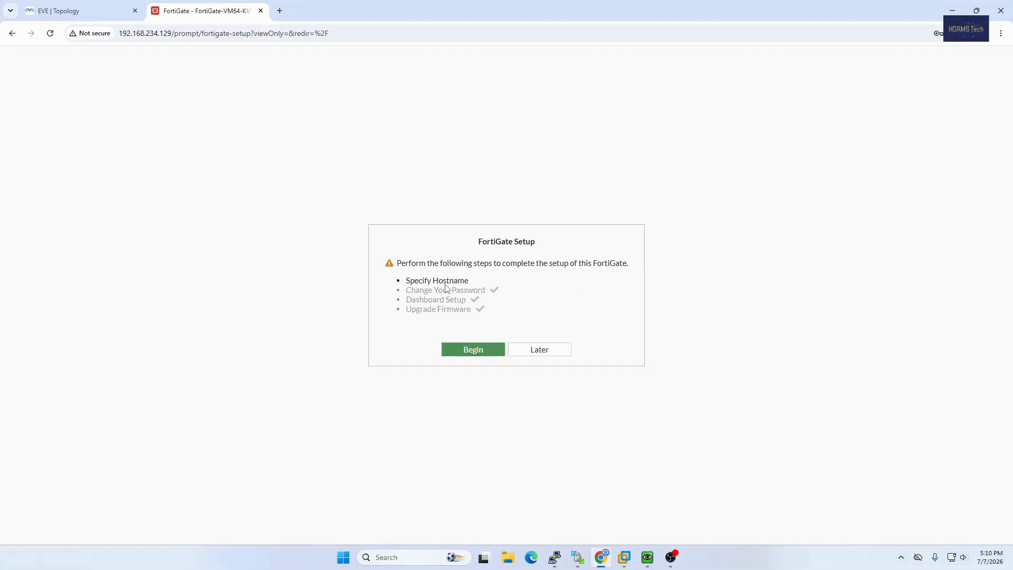
click(556, 348)
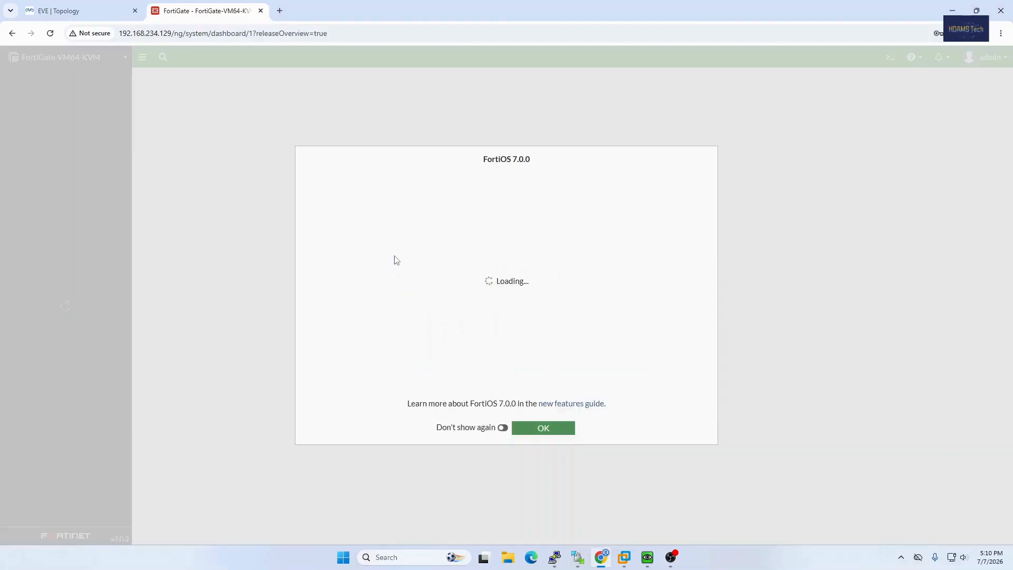
click(546, 428)
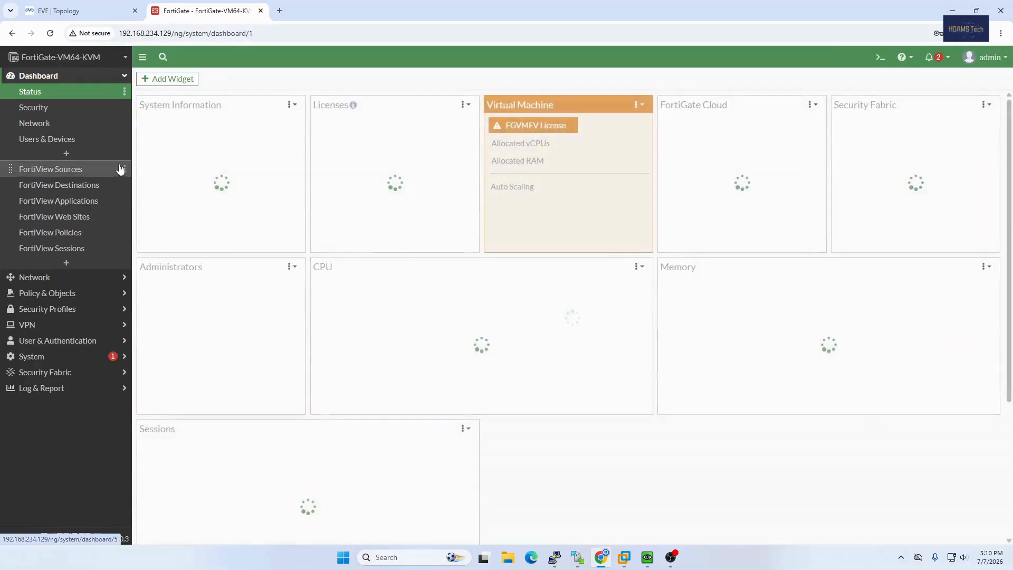
Open the settings of the WAN (port1) physical interface from the network interfaces list.
click(57, 278)
click(47, 108)
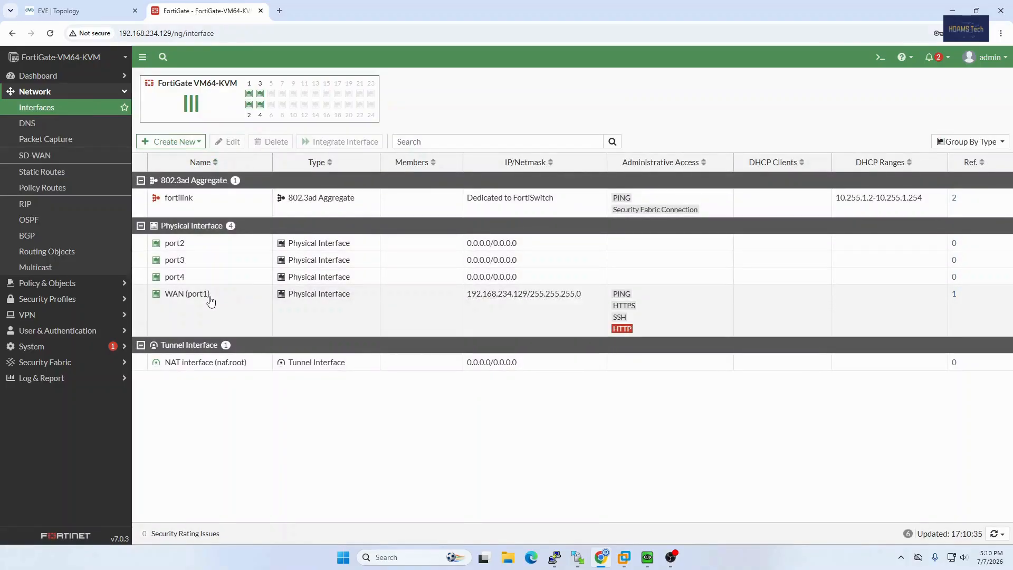
click(219, 302)
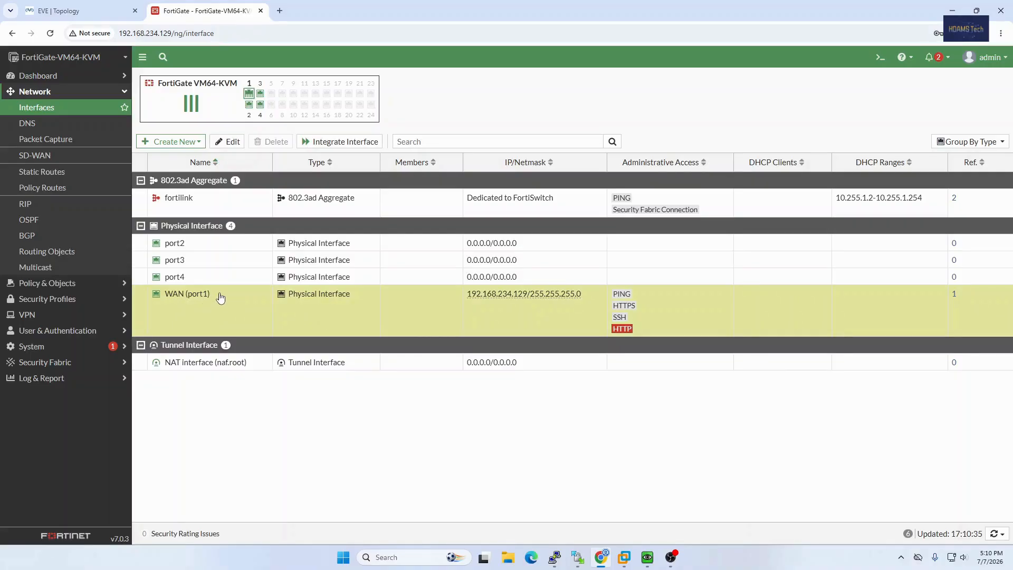
right_click(220, 298)
click(232, 311)
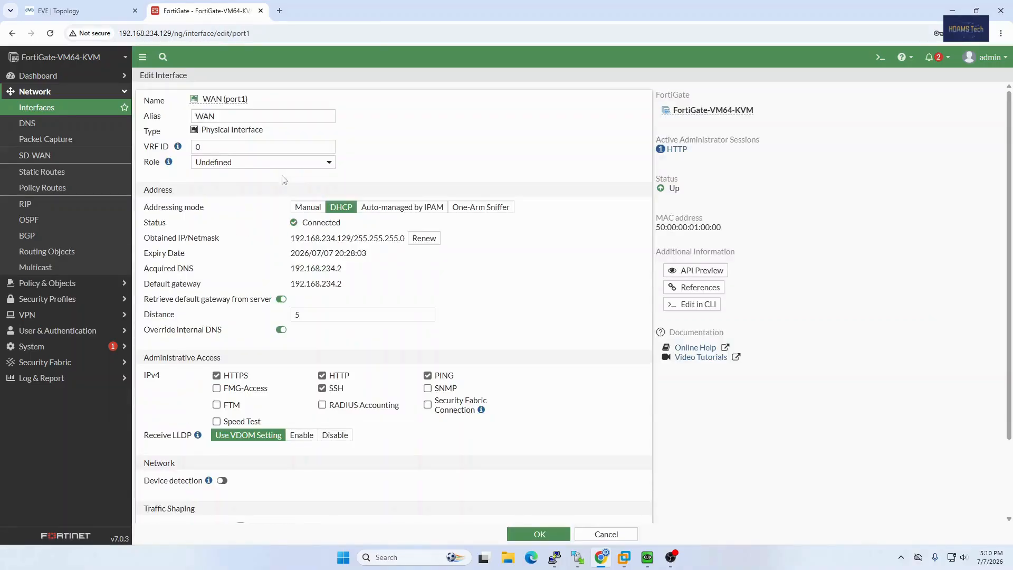
Examine the WAN interface's alias and acquired DNS address and compare them with the EVE topology.
click(228, 115)
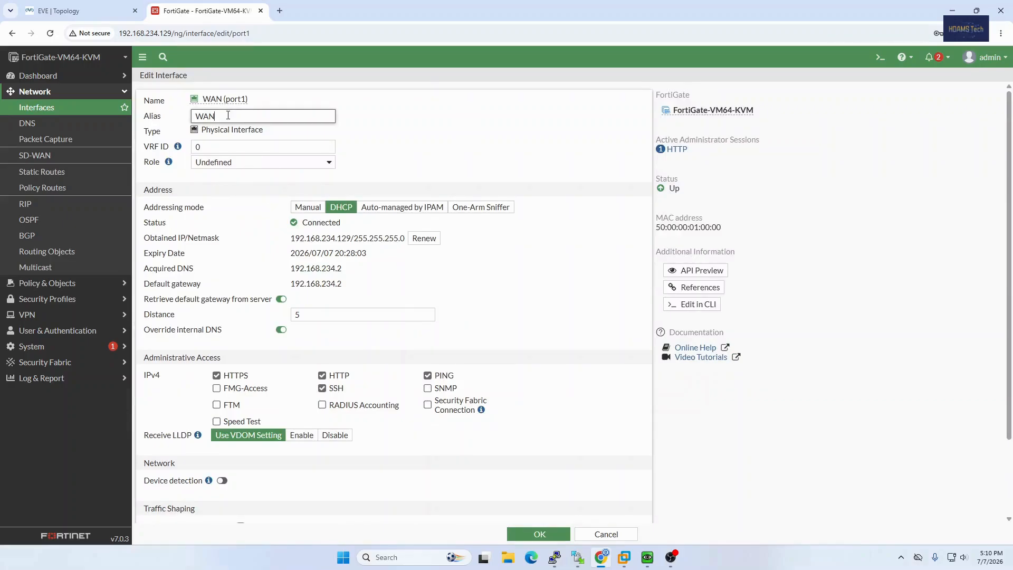
drag(228, 116, 192, 116)
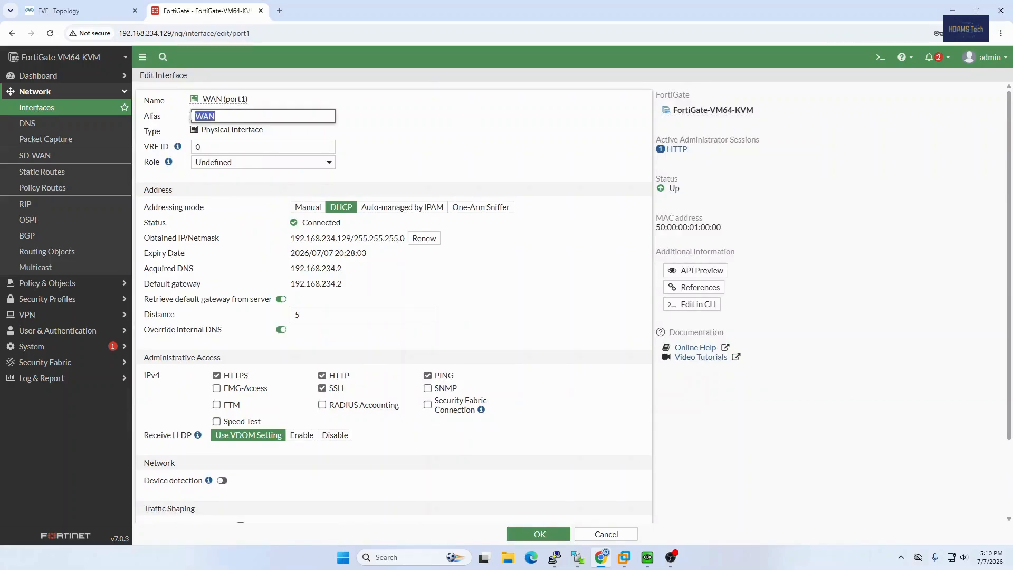
click(224, 117)
drag(344, 285, 297, 274)
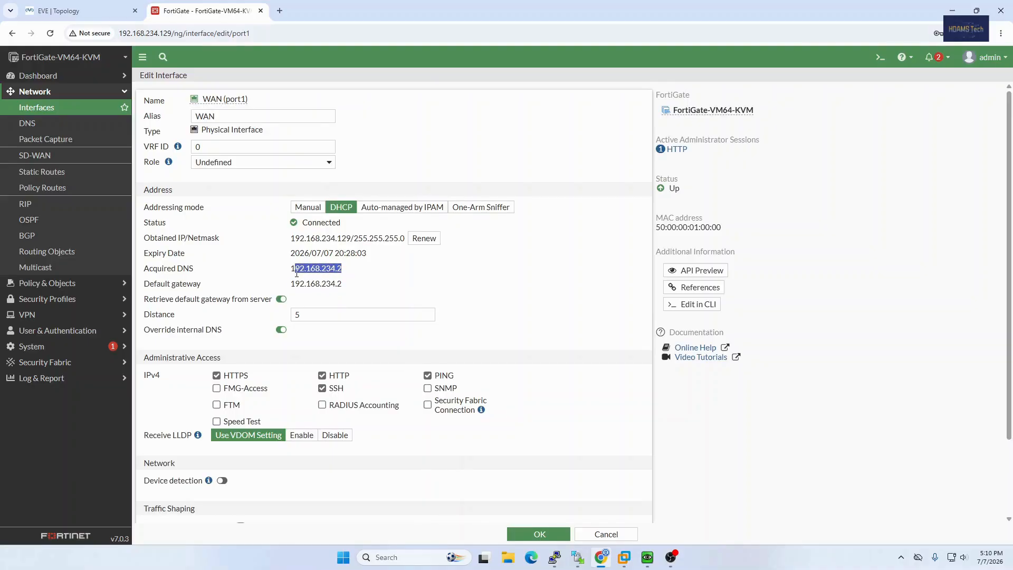
click(346, 273)
click(58, 10)
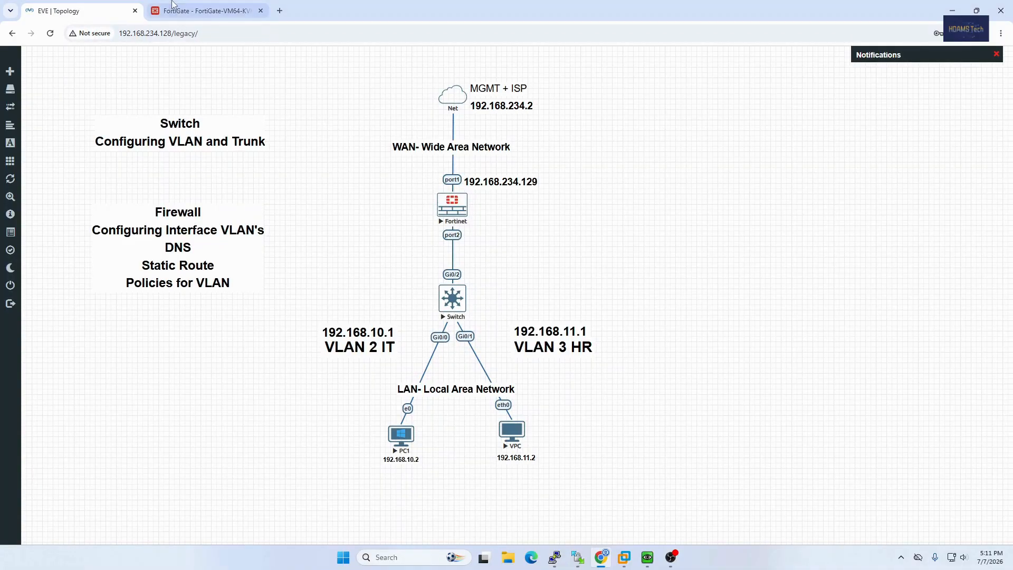
click(206, 11)
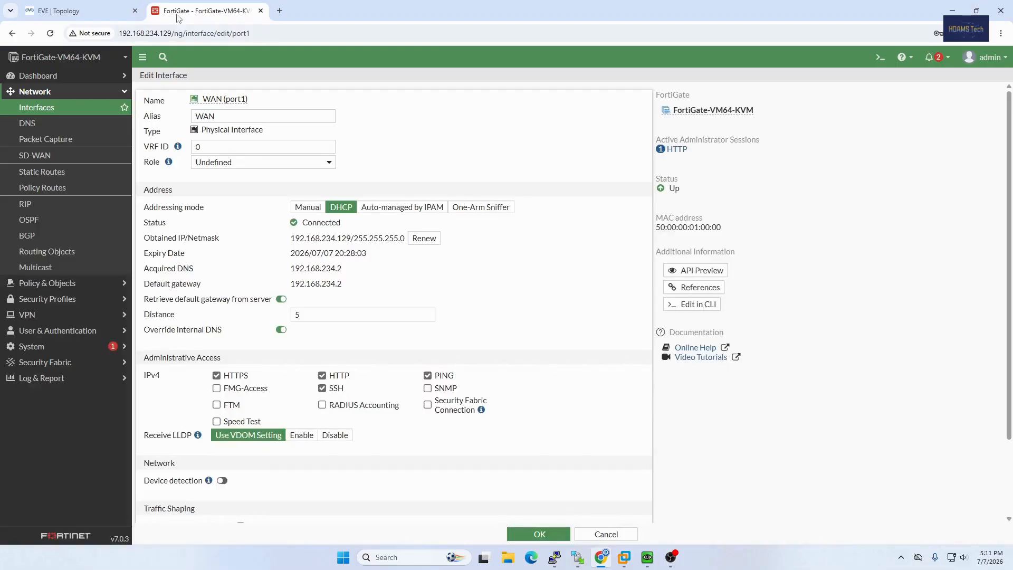
Return to the network interfaces list without changing the WAN interface and select port2.
click(73, 119)
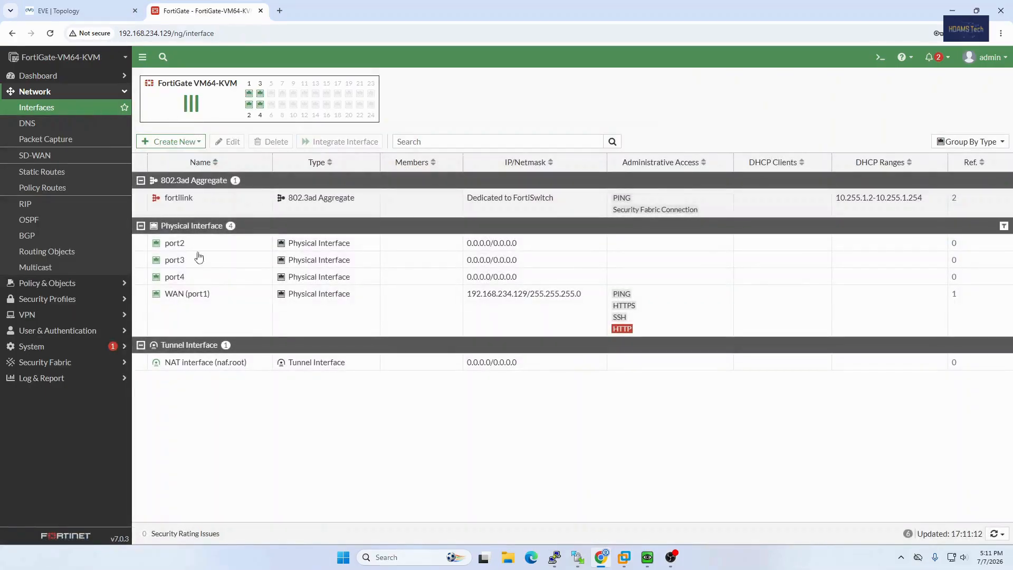
right_click(168, 247)
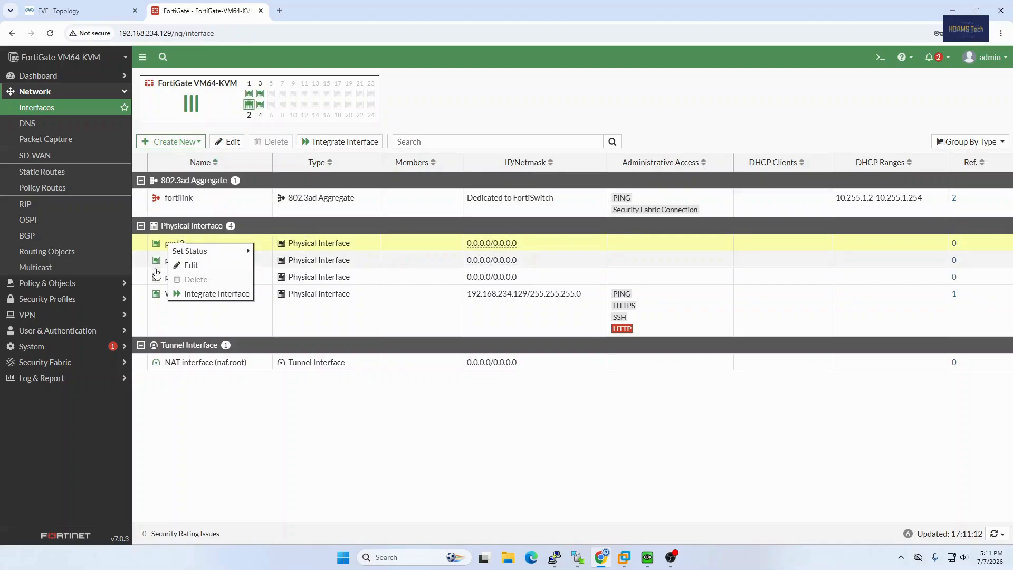
click(182, 248)
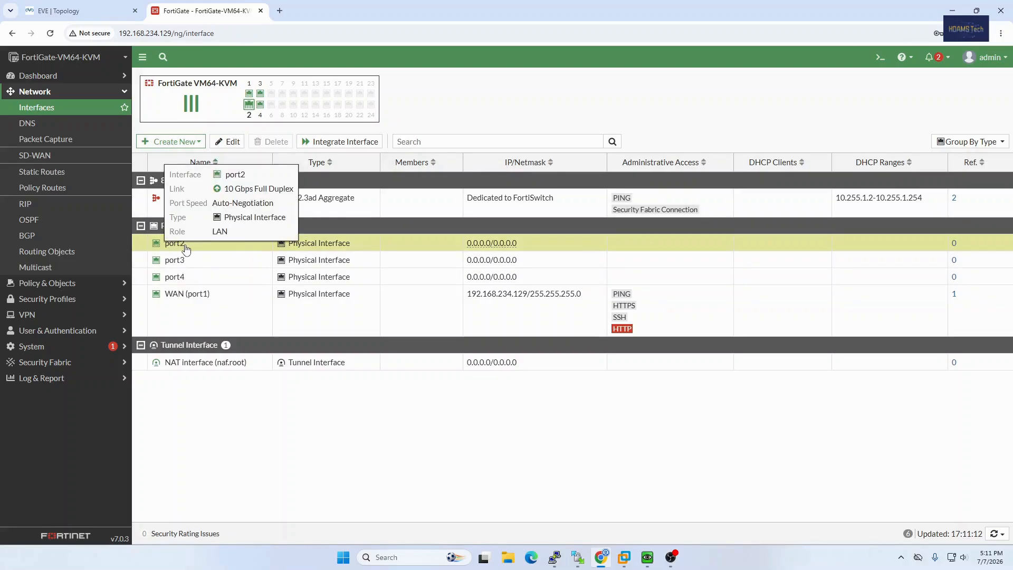
Check the EVE topology, then start a new VLAN-type interface on the FortiGate named VLAN 2 with alias IT.
click(106, 10)
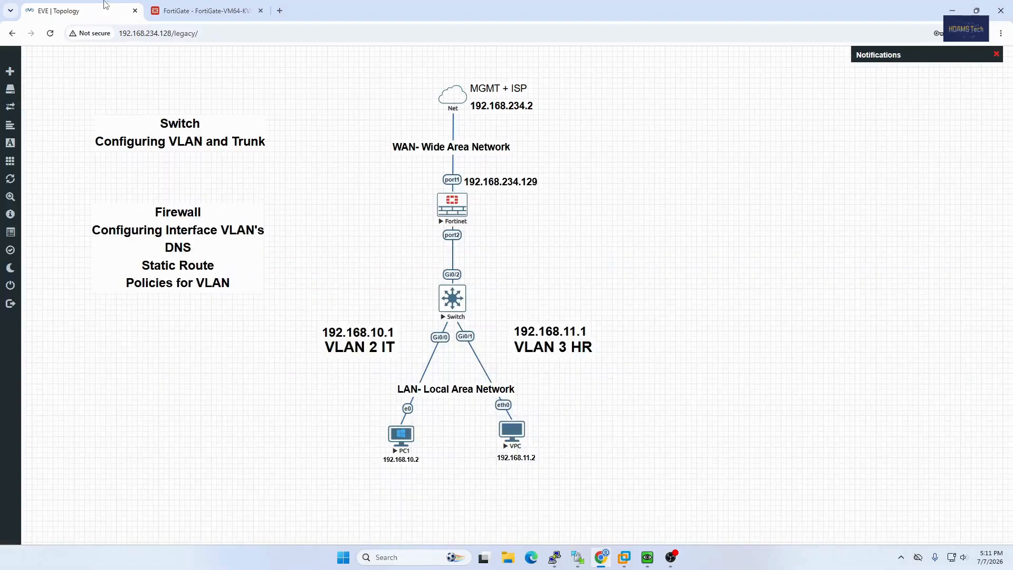
click(196, 12)
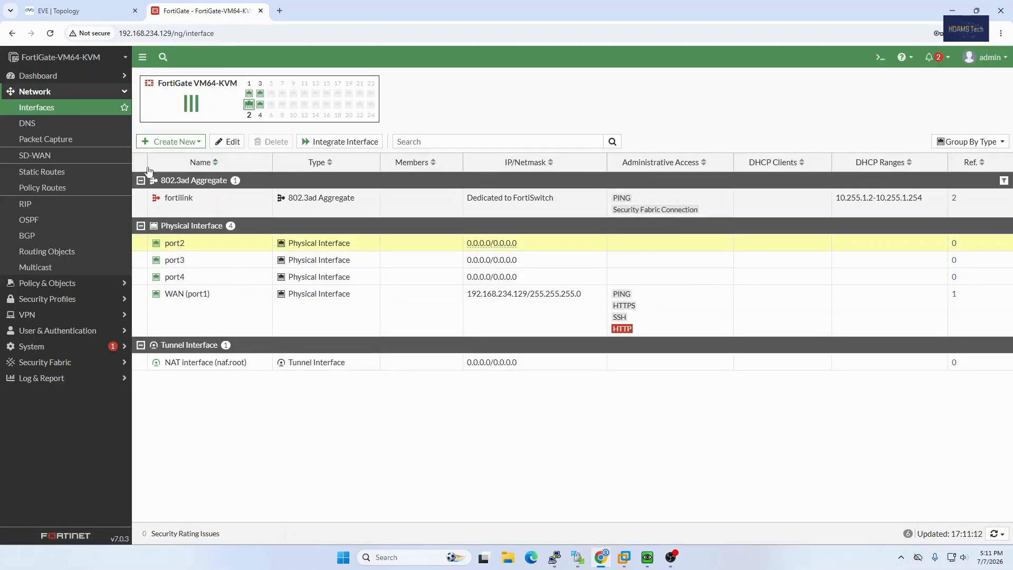
click(158, 145)
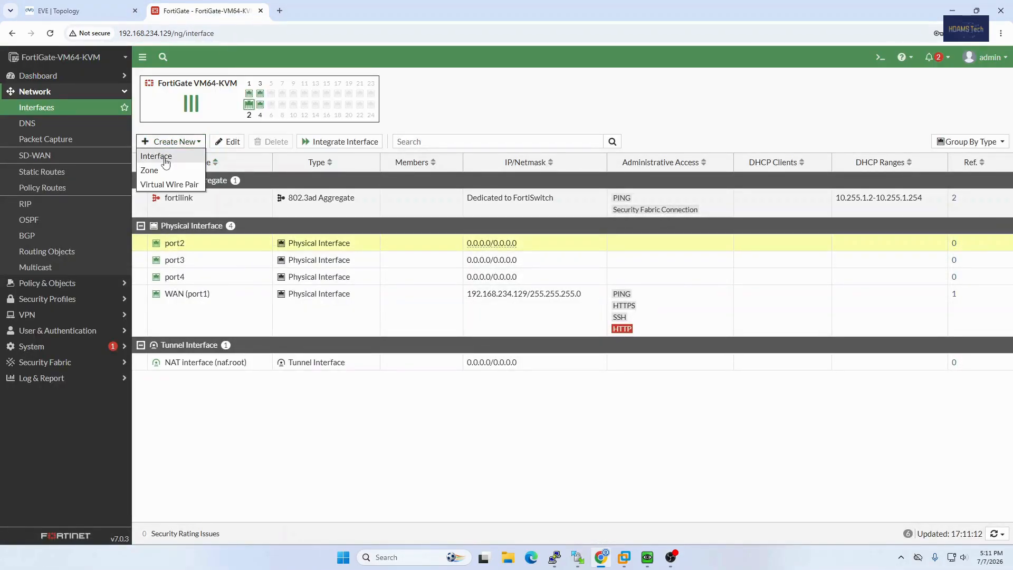
click(165, 159)
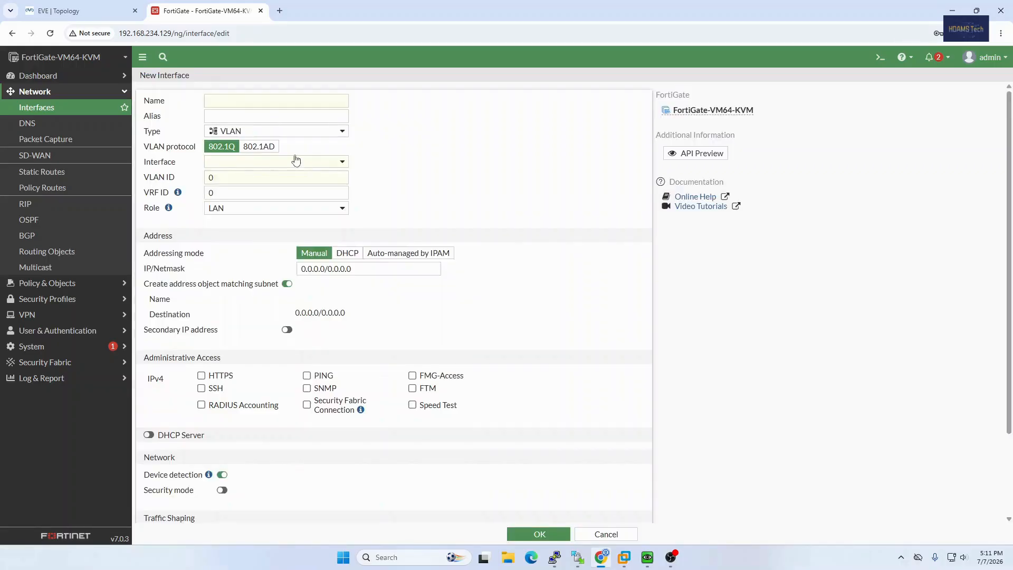
click(230, 105)
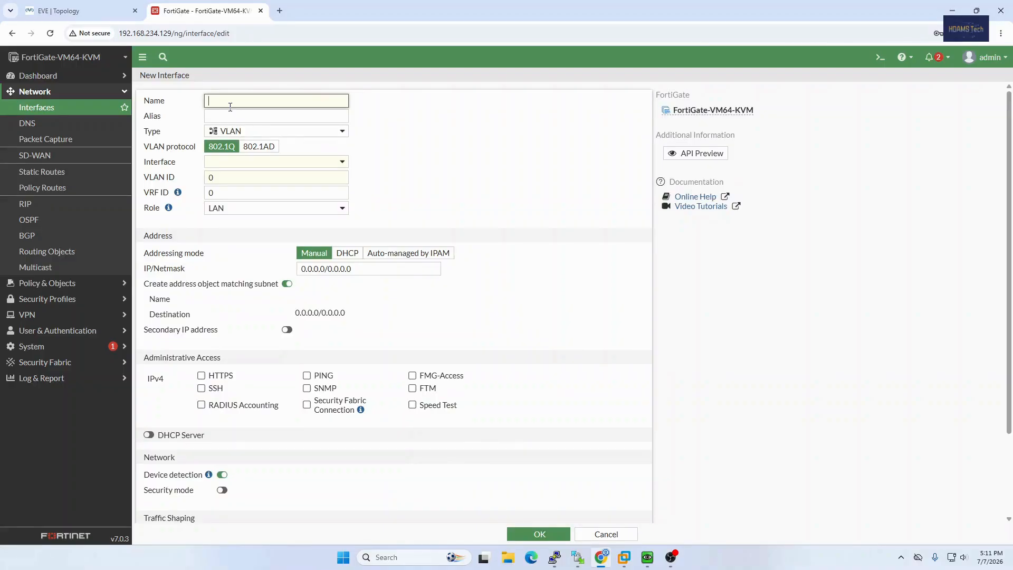
text(VLAN 2)
click(232, 114)
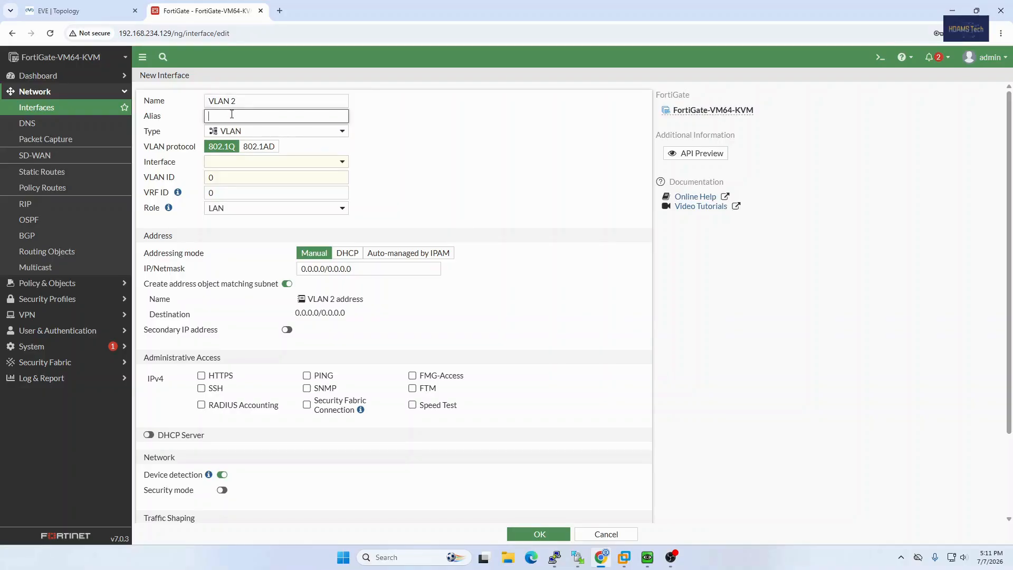
text(IT)
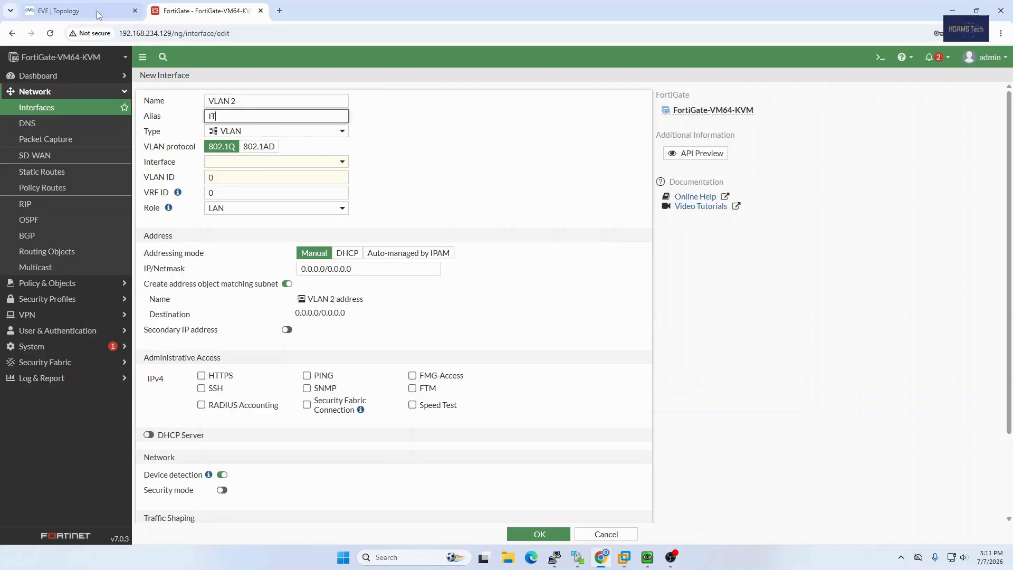
Bind the VLAN 2 interface to port2, the switch-facing port in the EVE topology, and set its VLAN ID to 2.
click(99, 11)
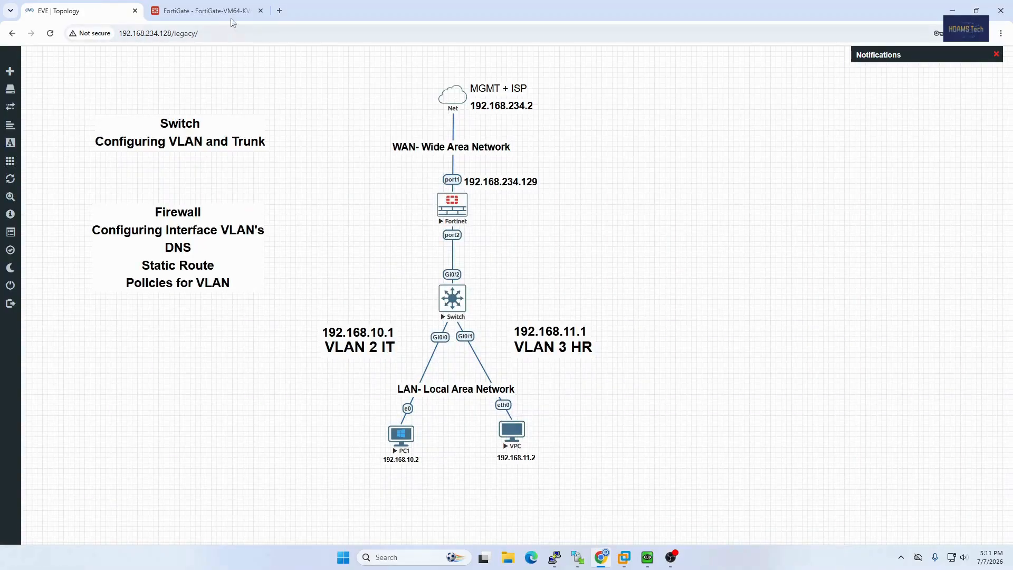
click(208, 11)
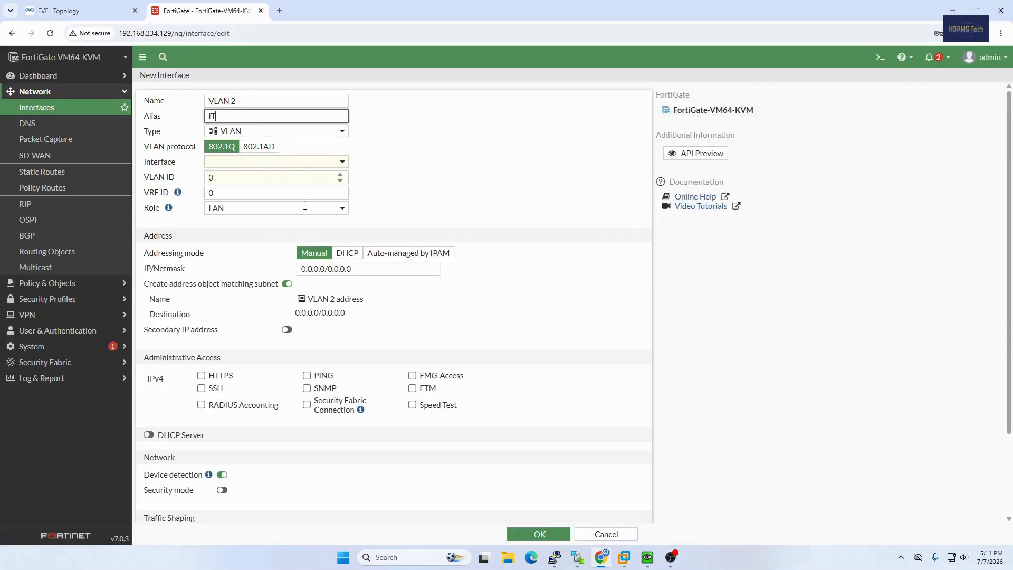
click(239, 166)
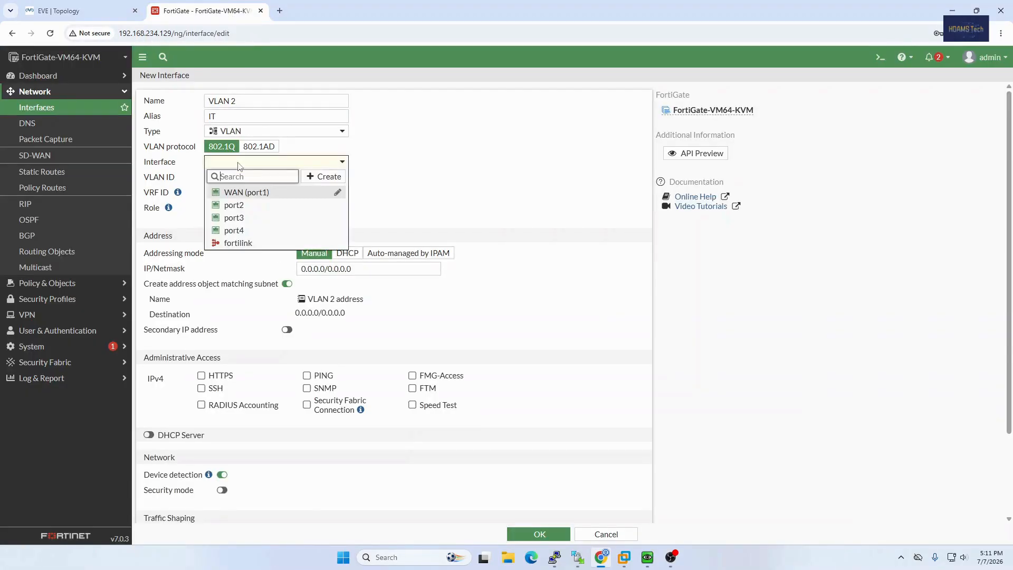
click(234, 205)
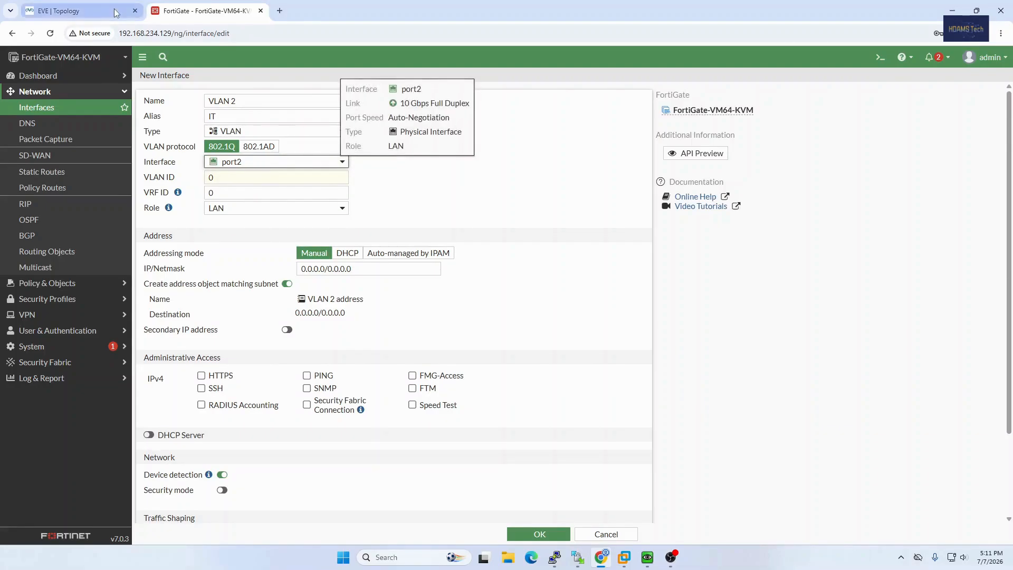
click(58, 11)
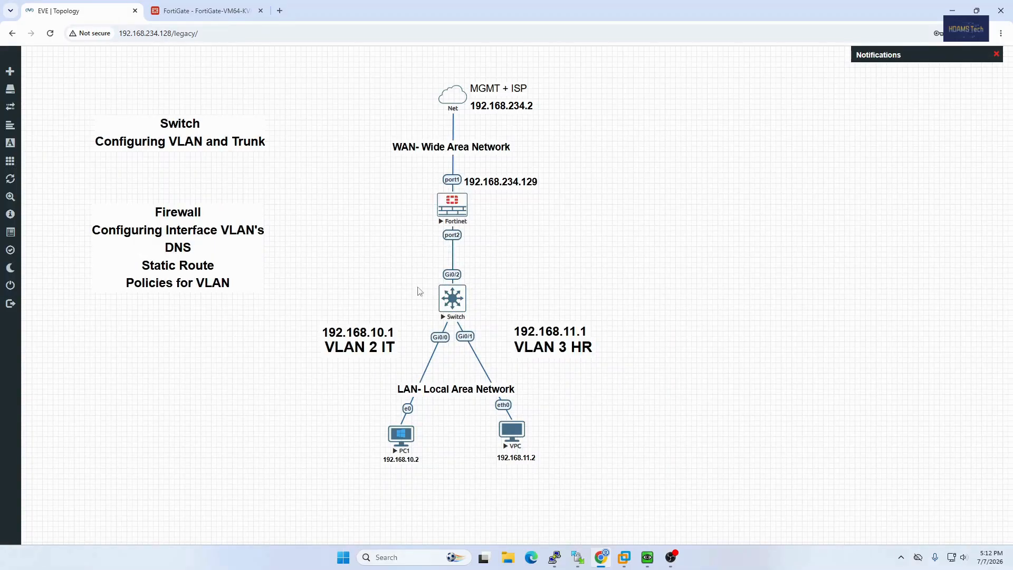
click(206, 10)
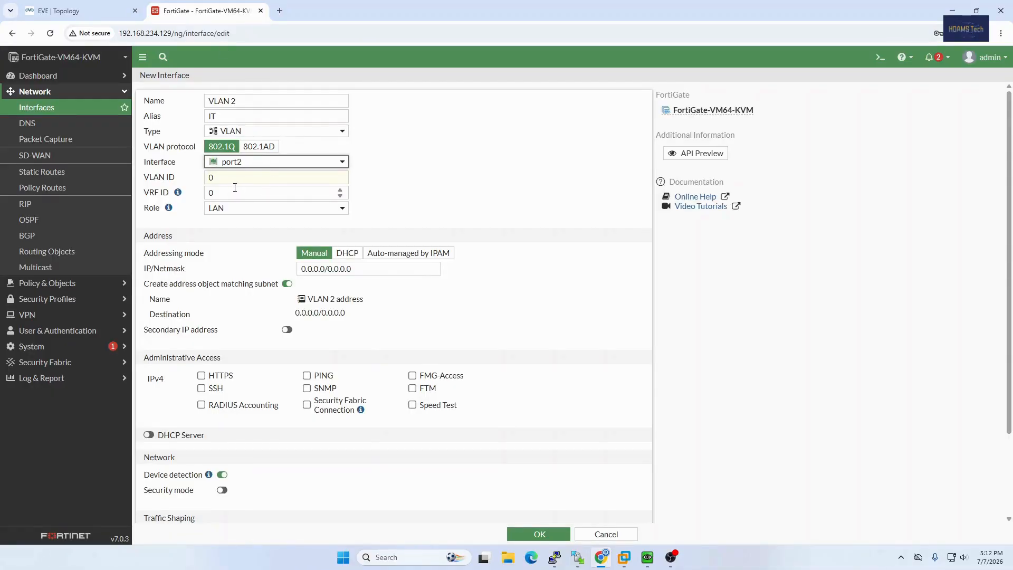
click(231, 179)
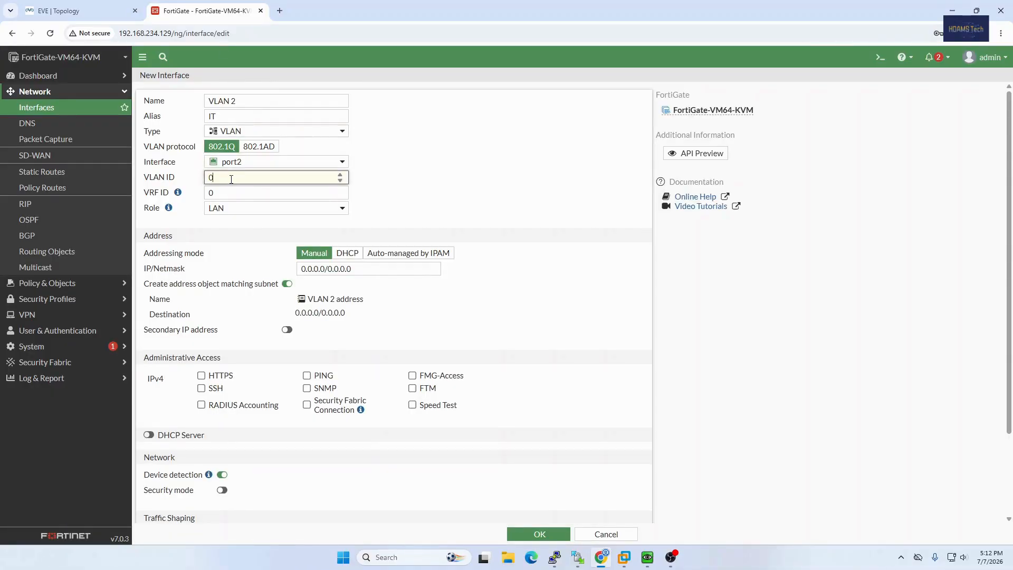
key(BackSpace)
text(2)
Set the VLAN 2 interface's manual IP/Netmask to 192.168.10.1/24.
drag(361, 271, 300, 273)
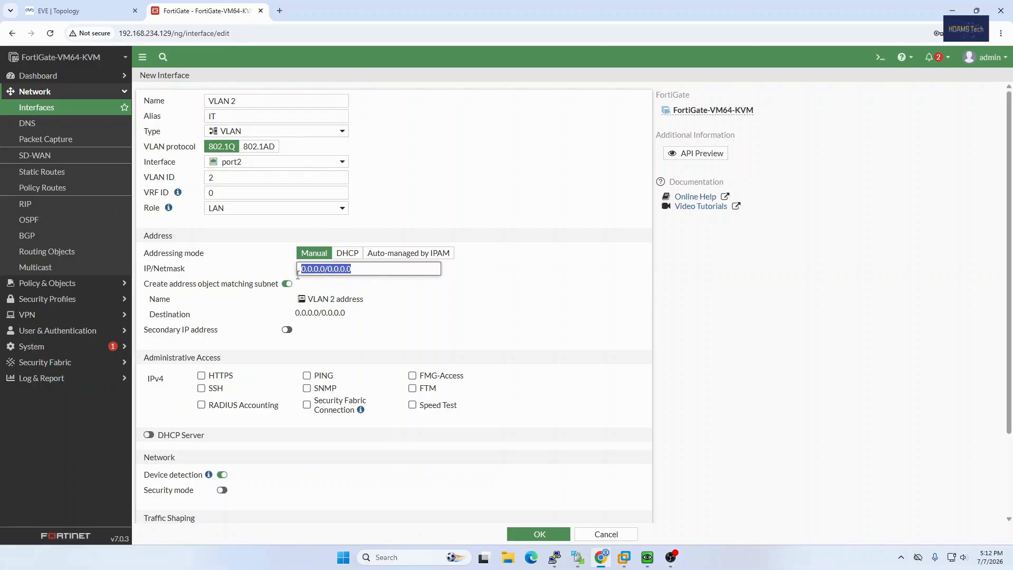
text(192.168.10.1)
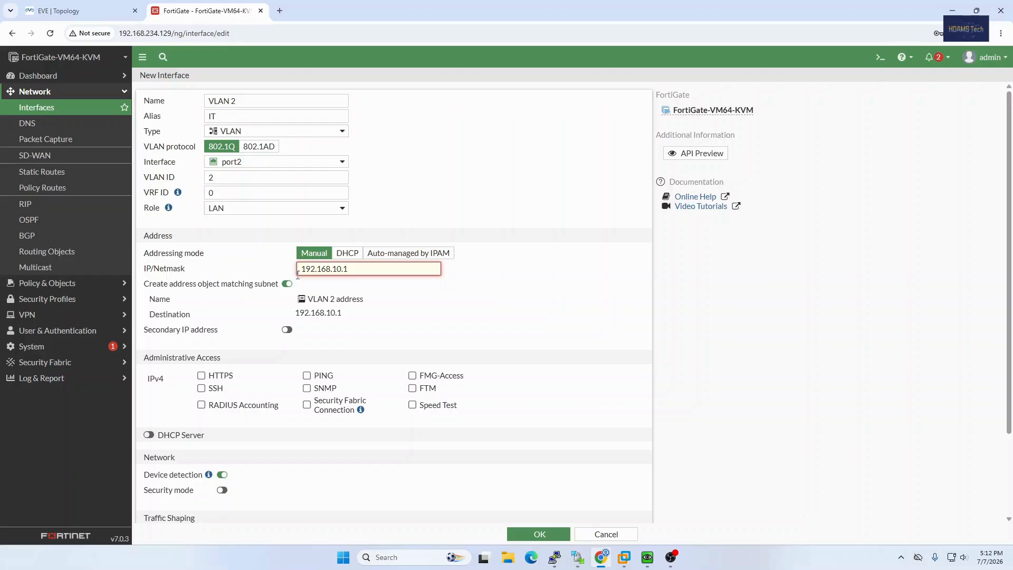
text(/24)
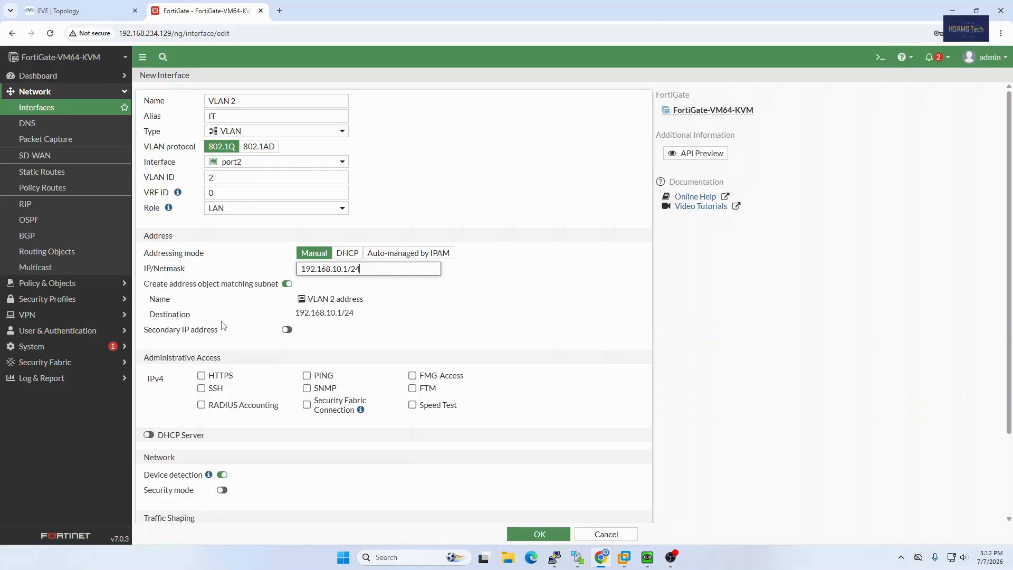
Allow HTTPS, SSH and PING administrative access on the VLAN 2 interface and save it.
click(201, 376)
click(202, 389)
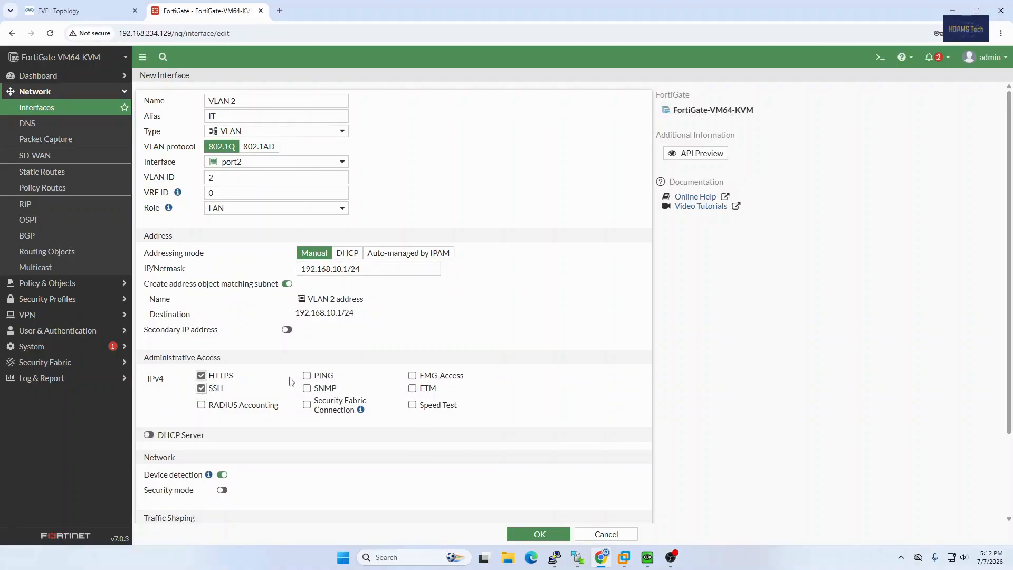
click(307, 376)
scroll(489, 351, down, 1)
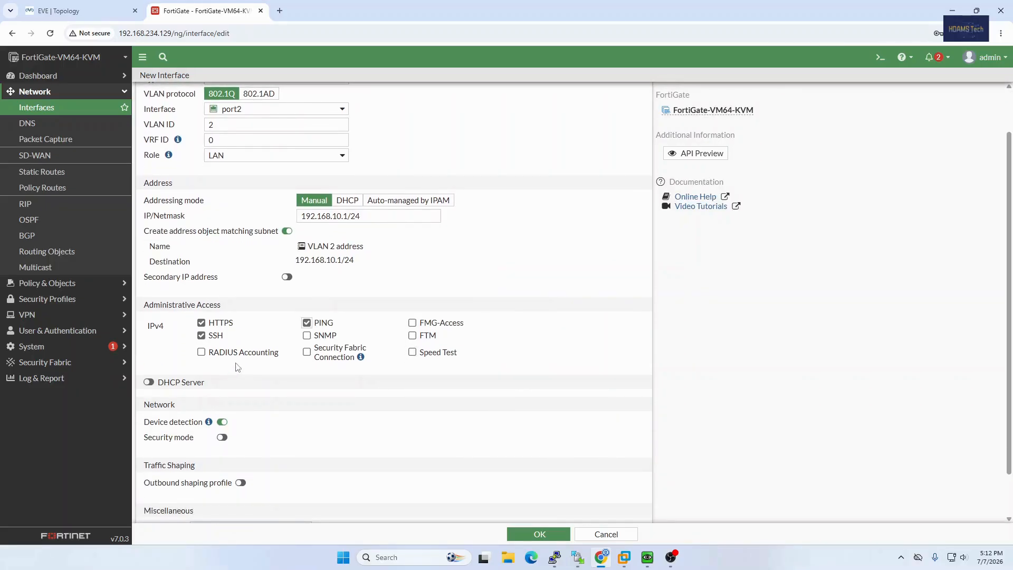
scroll(254, 395, down, 1)
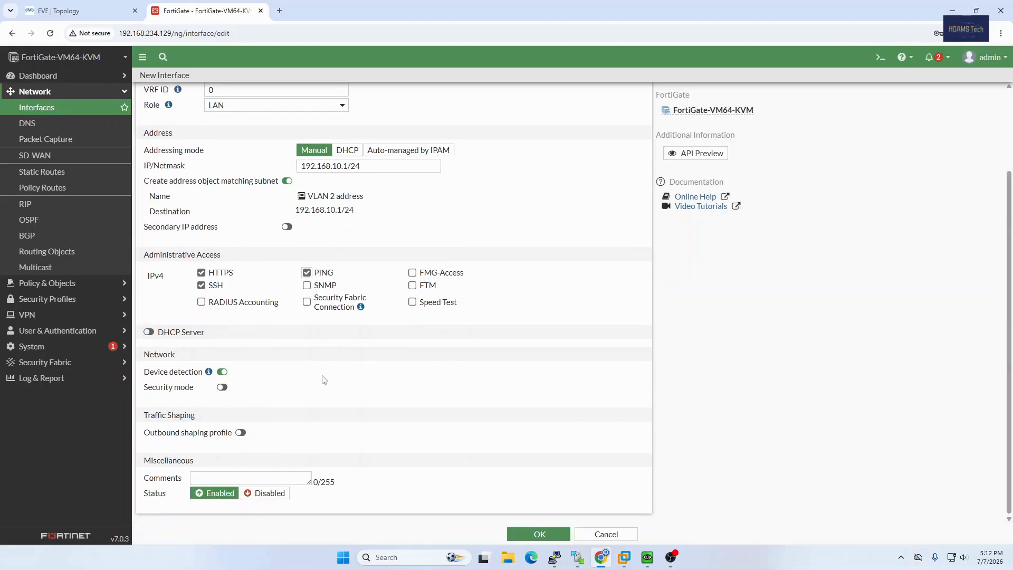
click(540, 534)
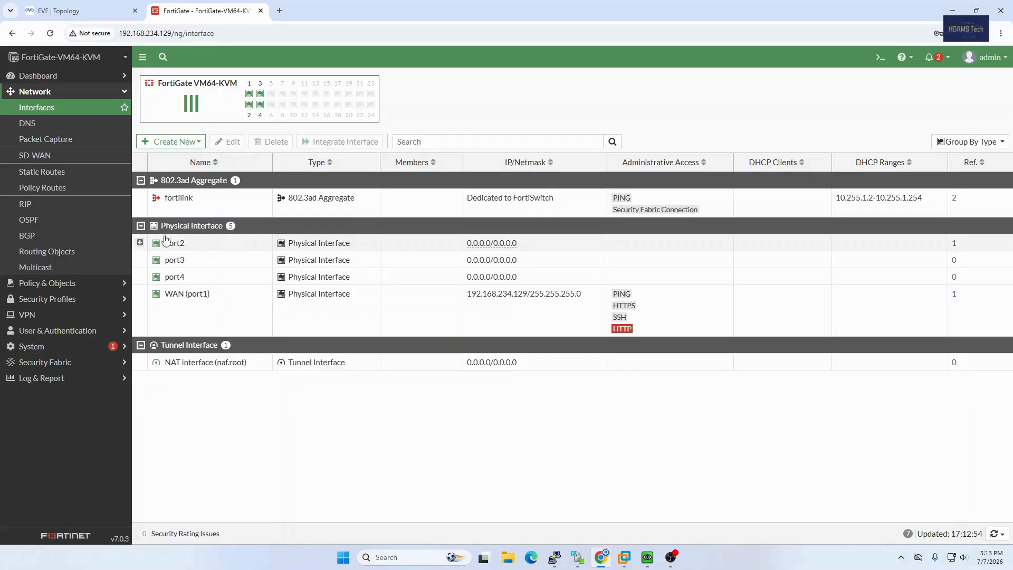
Start another VLAN-type interface named VLAN 3 with alias HR, matching the department shown in the EVE topology.
click(174, 142)
click(191, 157)
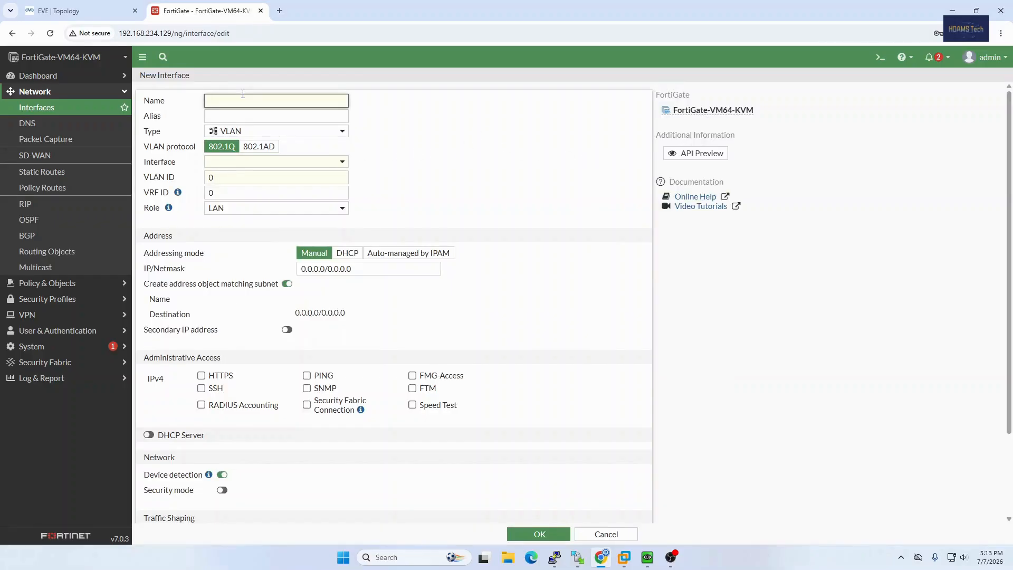
text(VLA)
text(3)
click(254, 122)
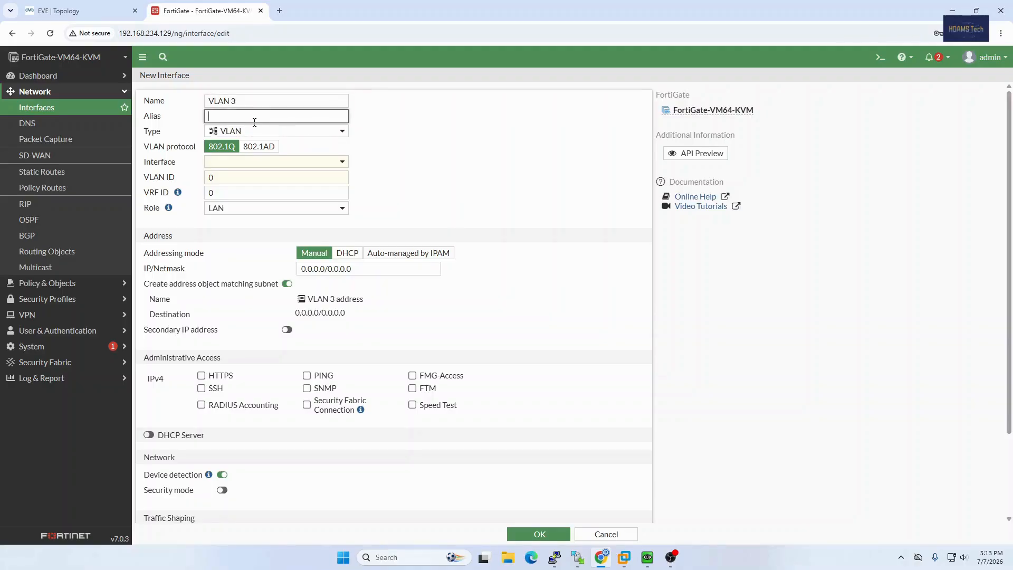
click(126, 14)
click(206, 10)
drag(222, 112, 203, 115)
text(HR)
Bind the VLAN 3 interface to port2 and set its VLAN ID to 3, checking the EVE topology.
click(286, 162)
click(246, 211)
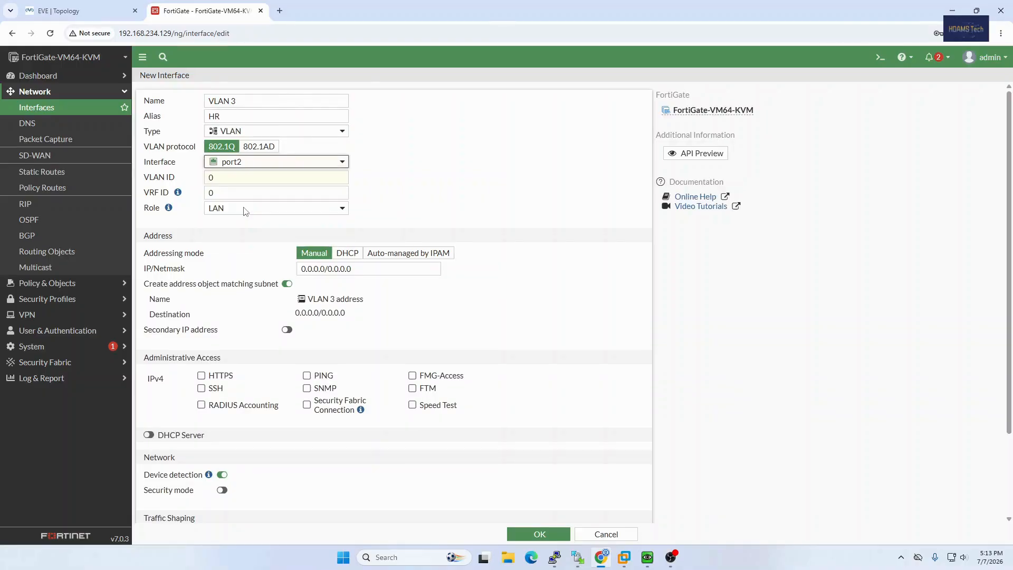
double_click(248, 179)
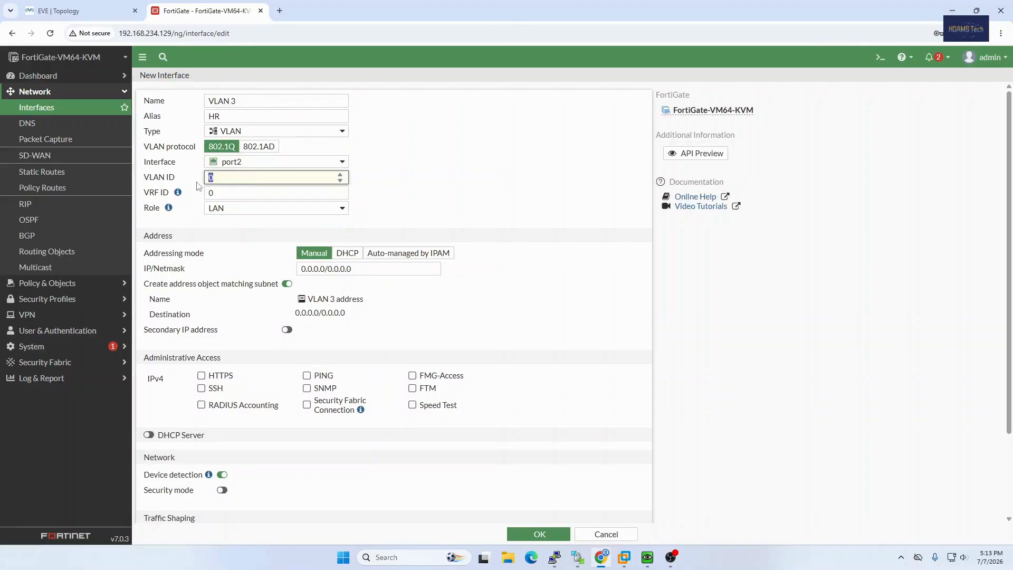
click(79, 11)
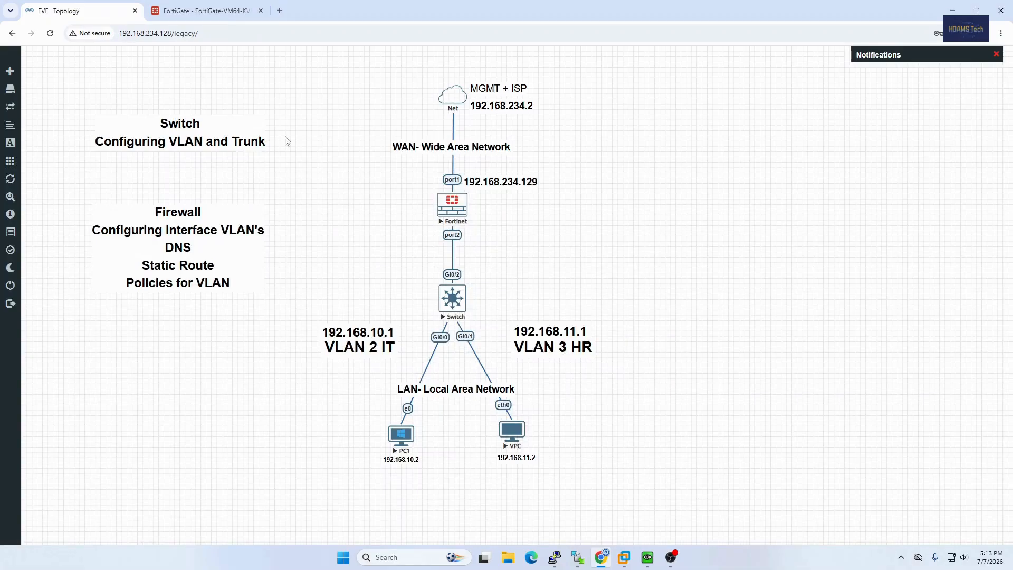
click(206, 11)
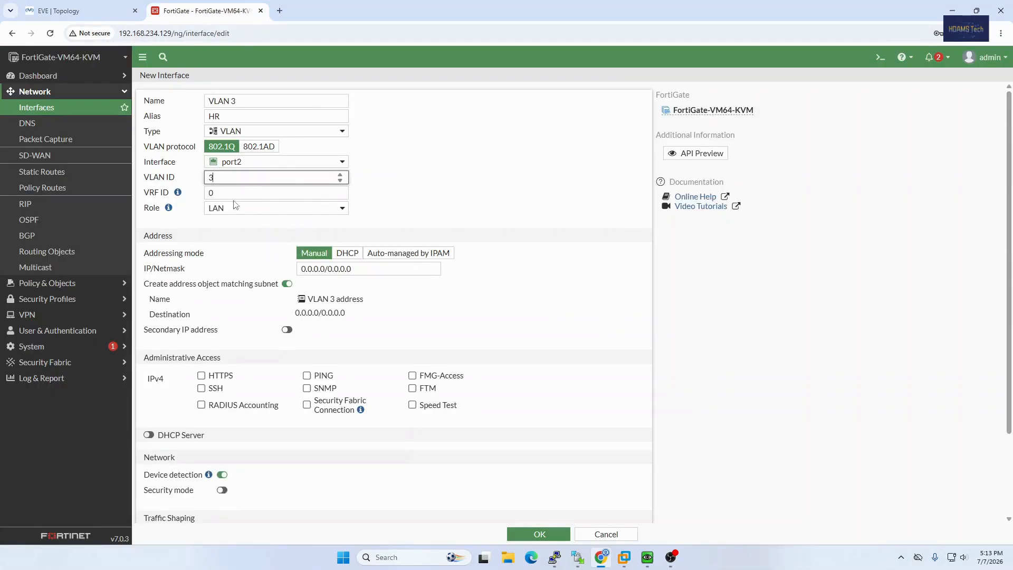
Set the VLAN 3 interface's manual IP/Netmask to 192.168.11.1/24.
click(367, 268)
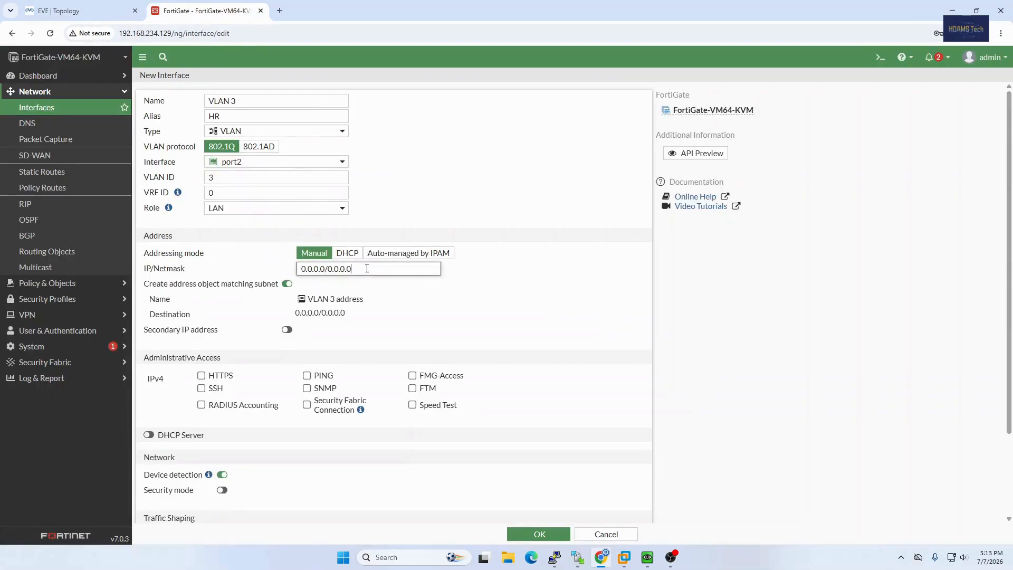
drag(367, 268, 283, 274)
text(192.16)
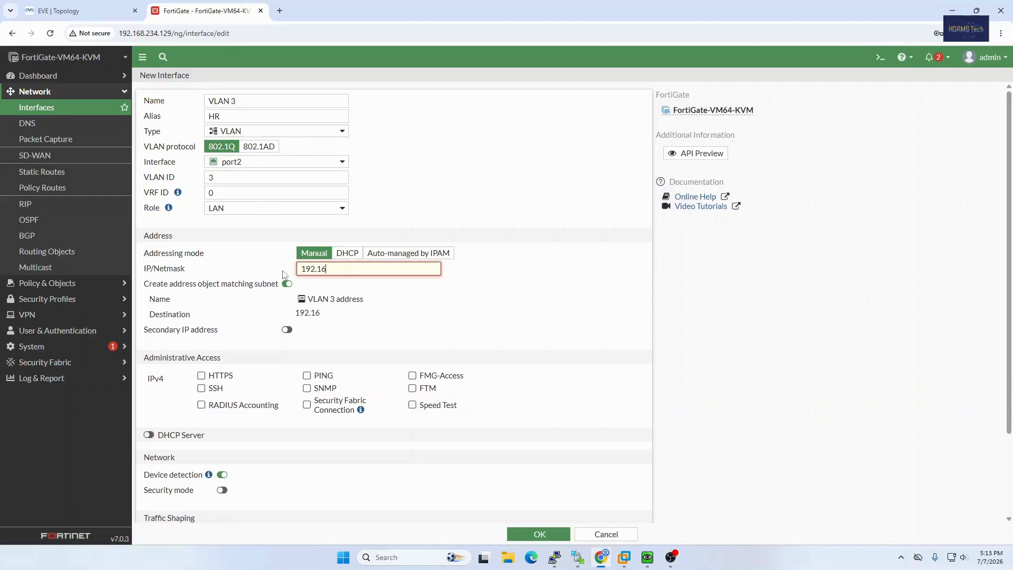
text(8.11.1/24)
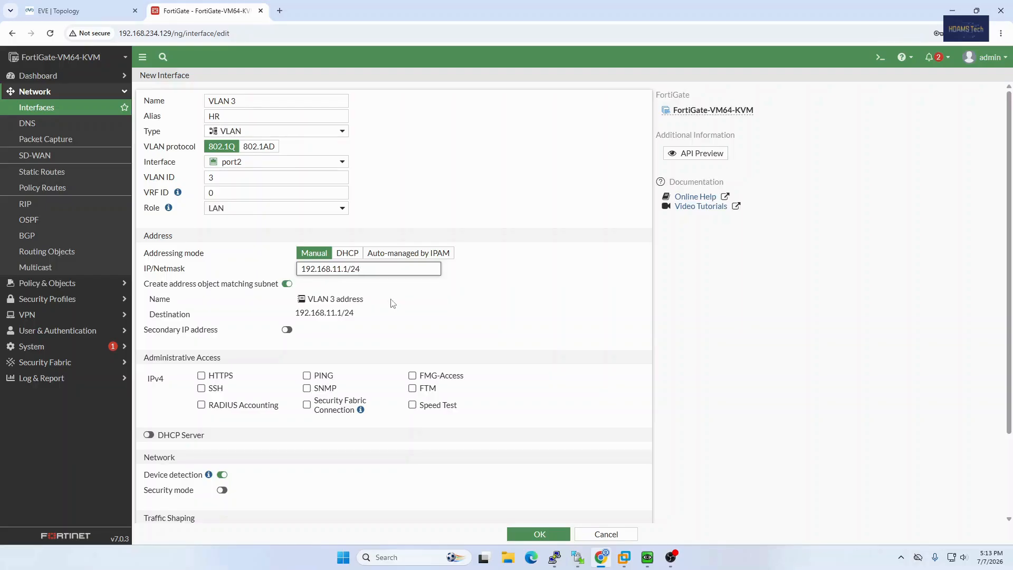
Allow HTTPS, SSH and PING access on the VLAN 3 interface, save it and expand port2 to list its VLANs.
click(201, 375)
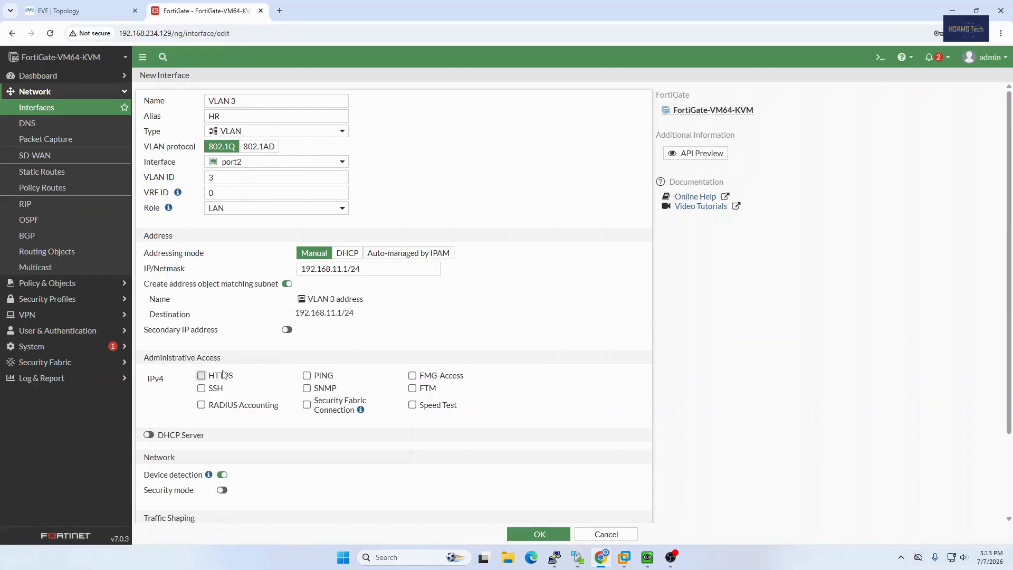
click(202, 389)
click(306, 375)
scroll(506, 425, down, 3)
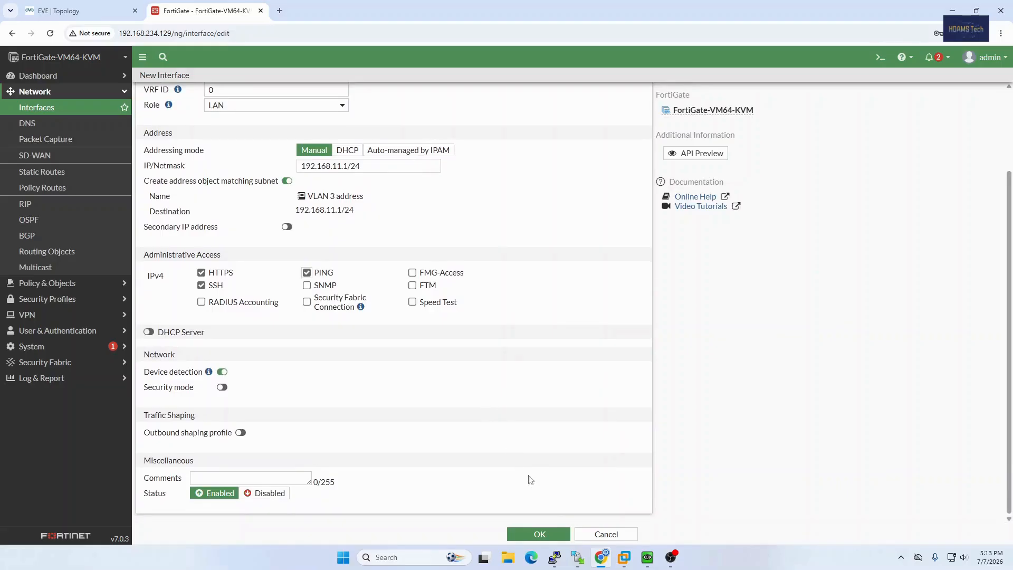
click(540, 531)
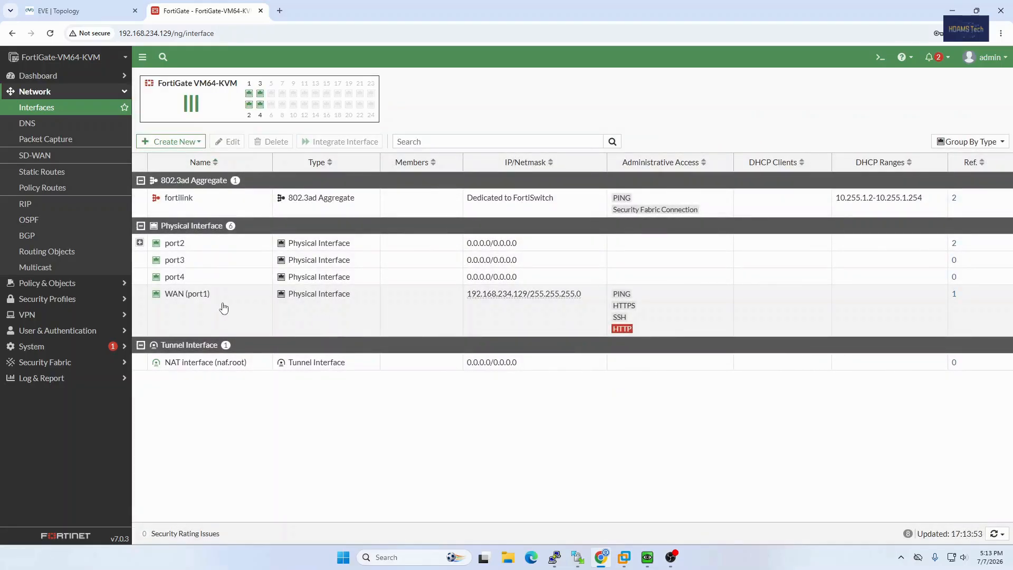
click(140, 244)
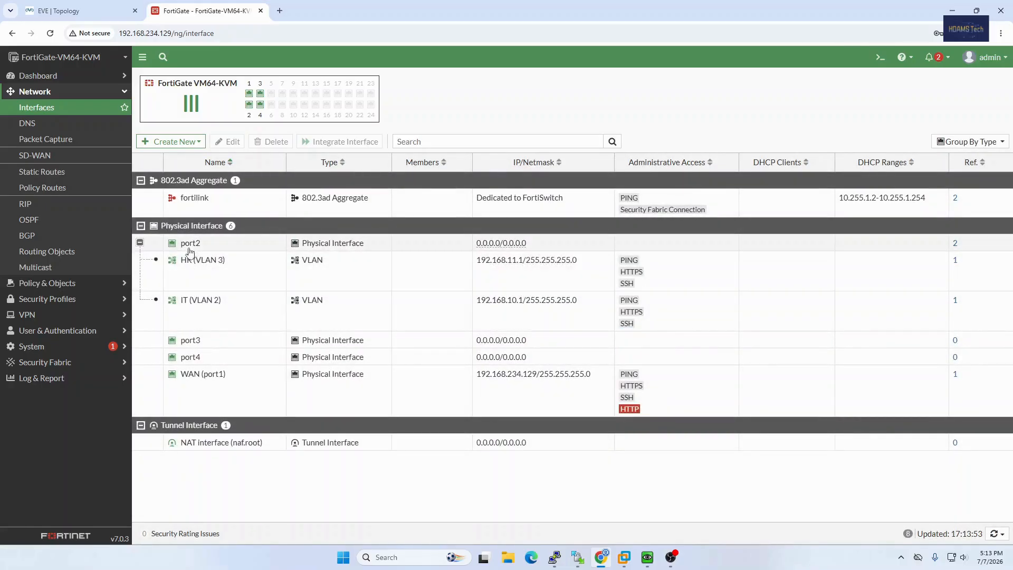
Give the physical interface port2 the alias LAN and save it.
mouse_move(193, 248)
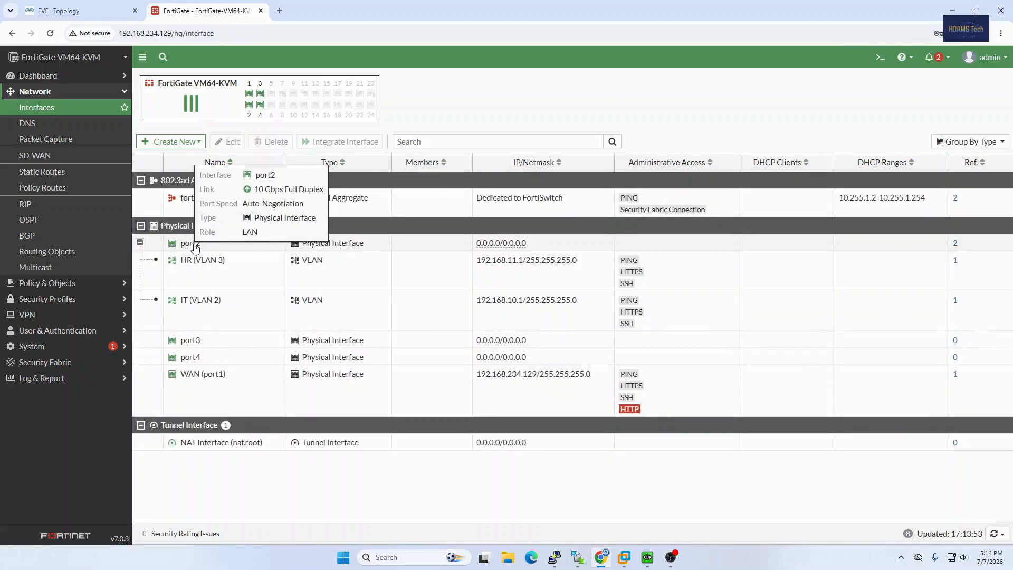
mouse_move(214, 310)
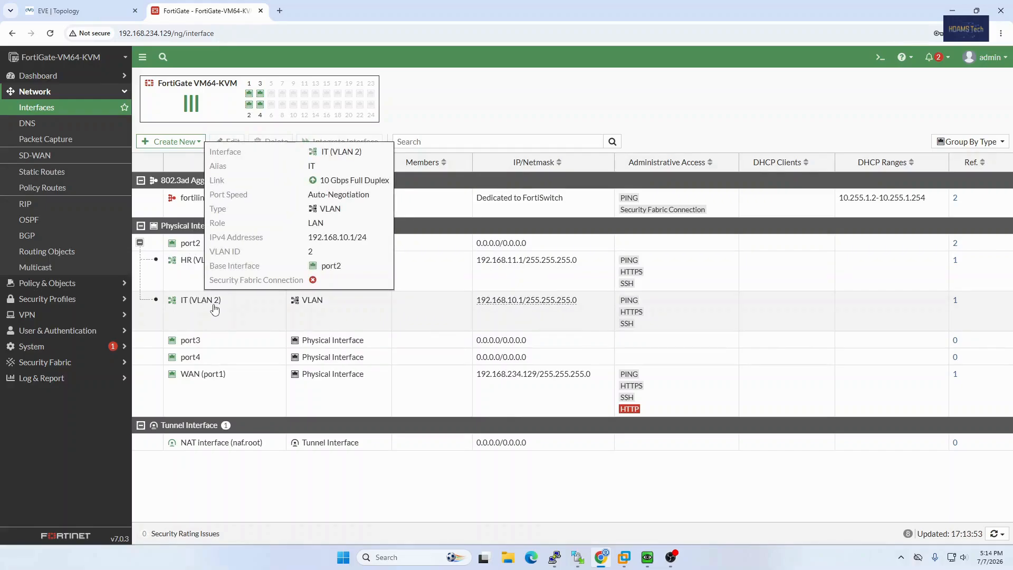
right_click(193, 246)
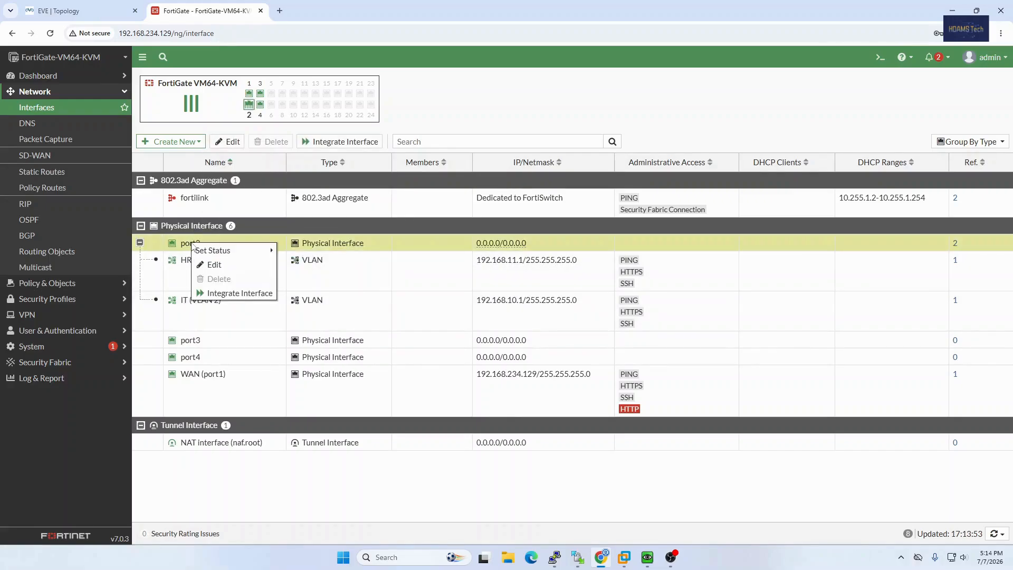
click(211, 264)
click(210, 117)
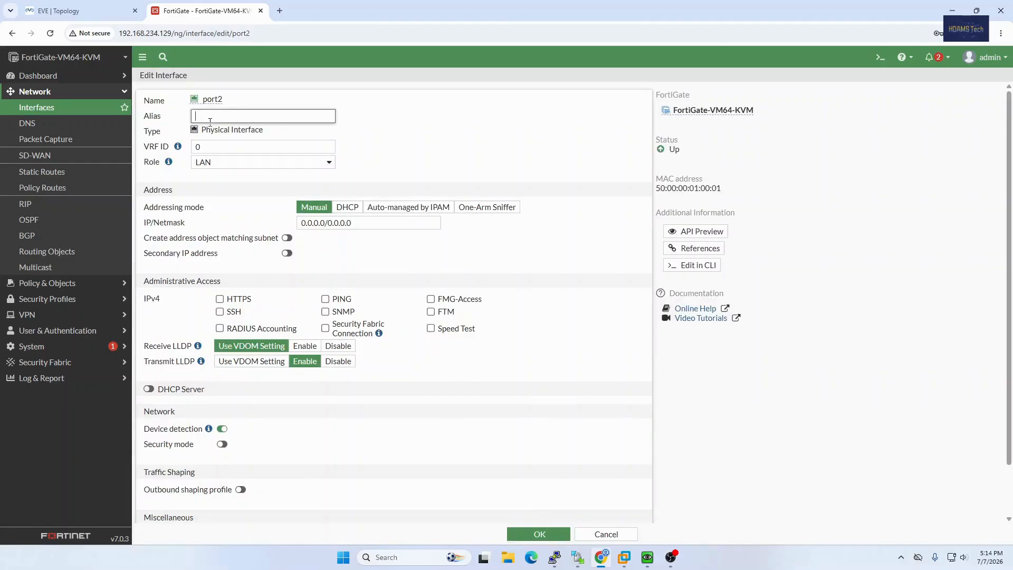
text(LAN)
click(533, 535)
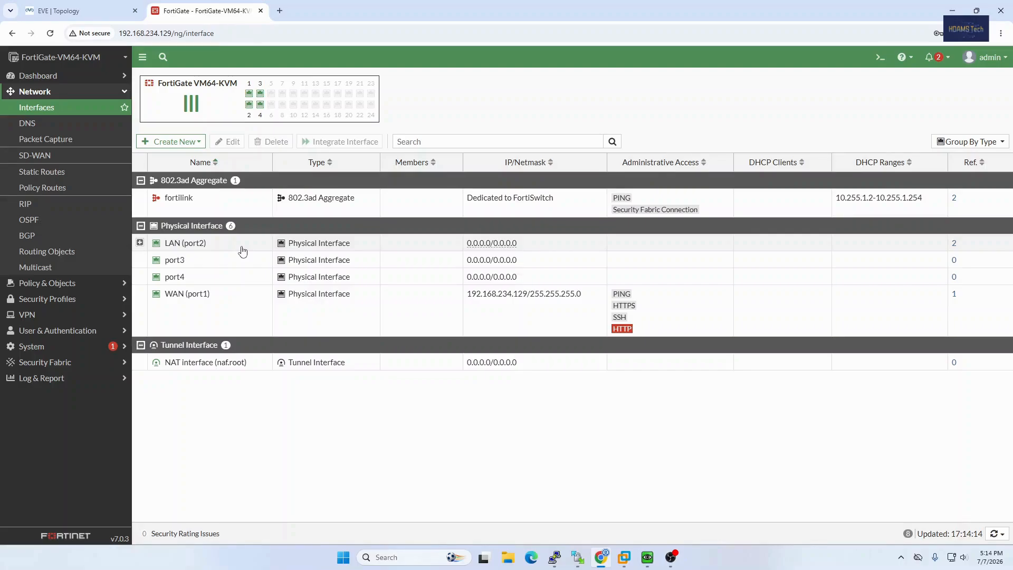
Check the primary and secondary servers specified in the FortiGate DNS settings.
click(39, 129)
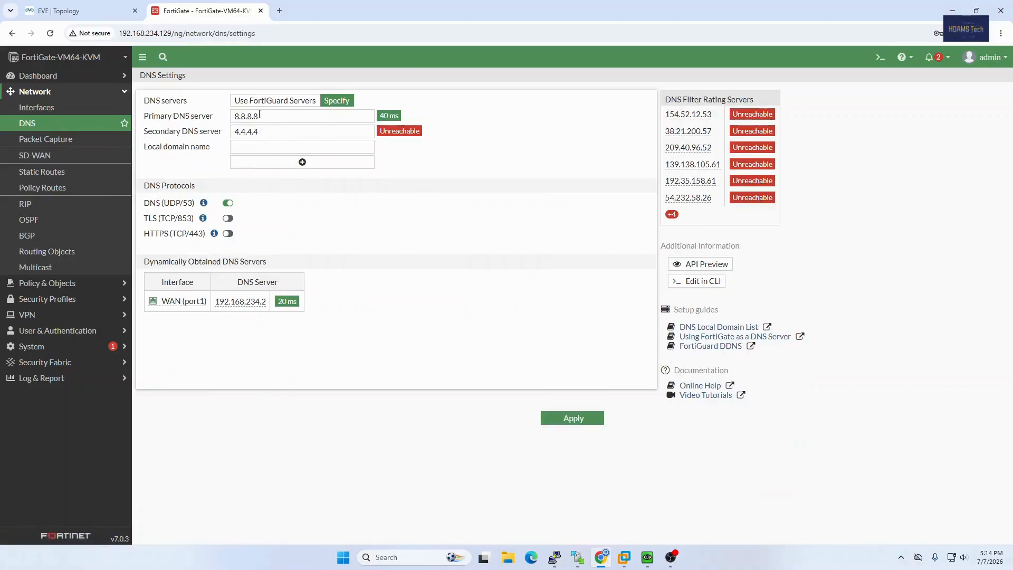
click(255, 116)
drag(256, 116, 231, 117)
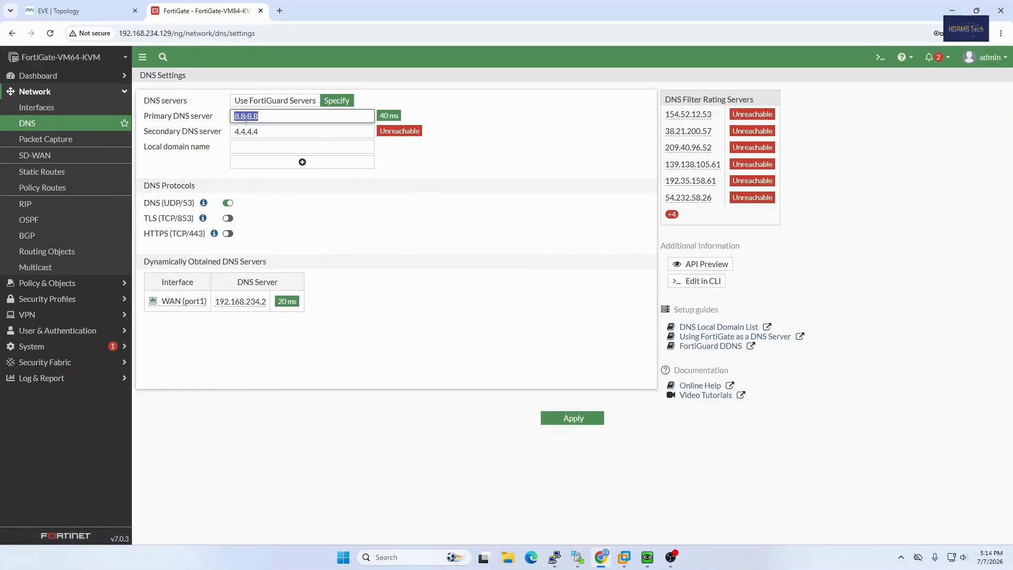
drag(267, 132, 237, 133)
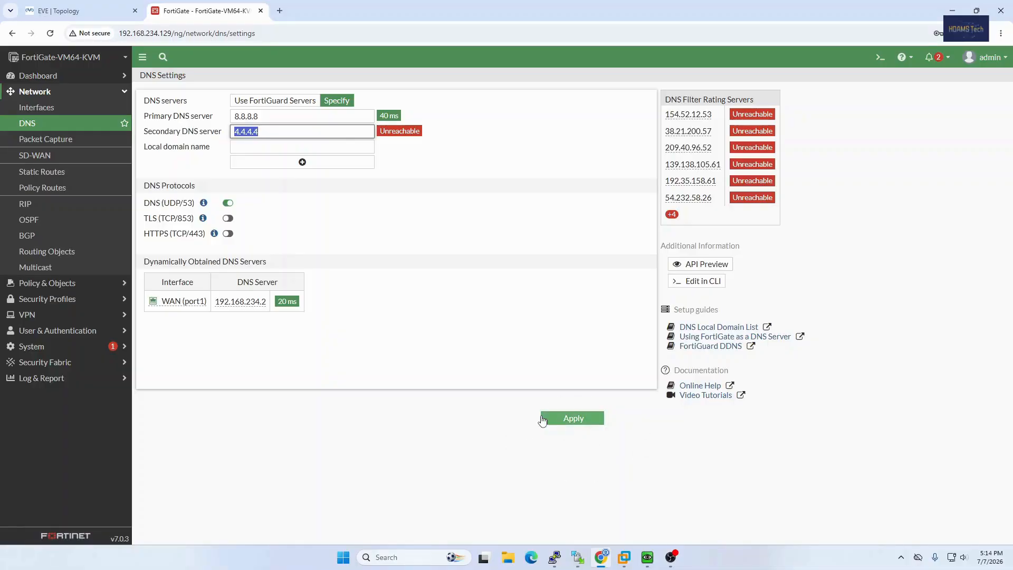
Check the default static route's gateway address against the EVE topology, then review the route's settings and confirm them.
click(42, 171)
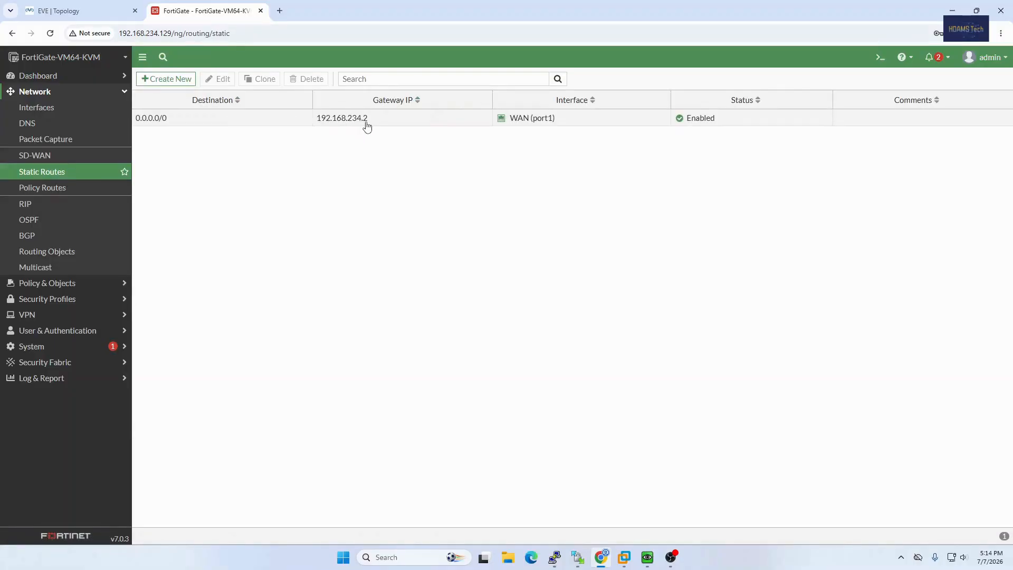
click(79, 10)
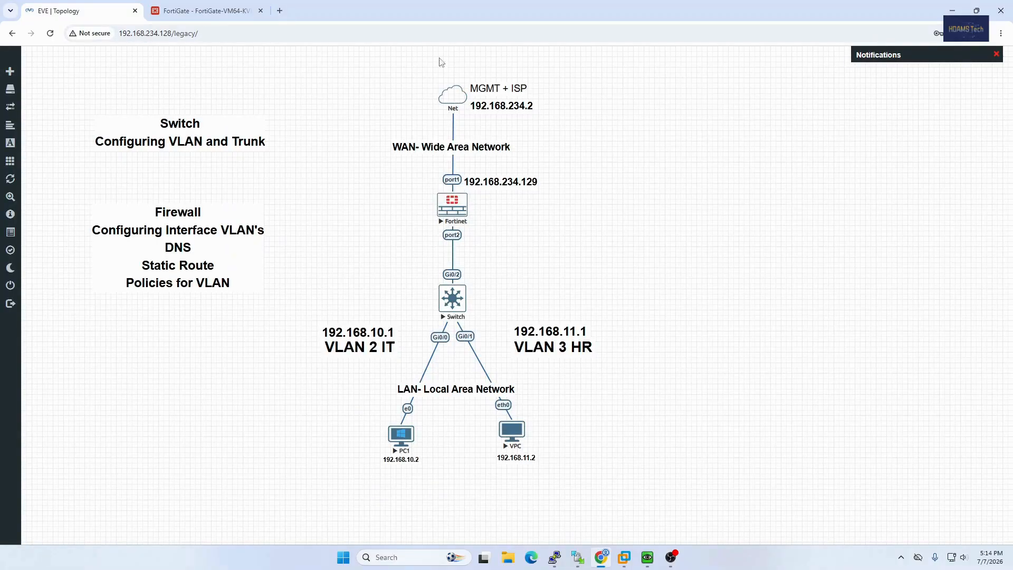
click(225, 10)
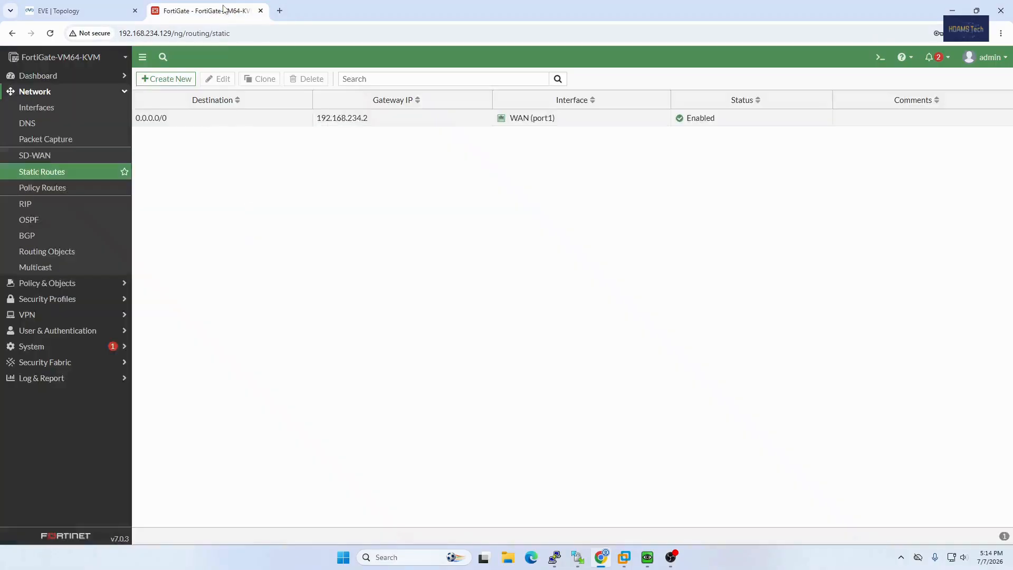
right_click(358, 122)
click(375, 128)
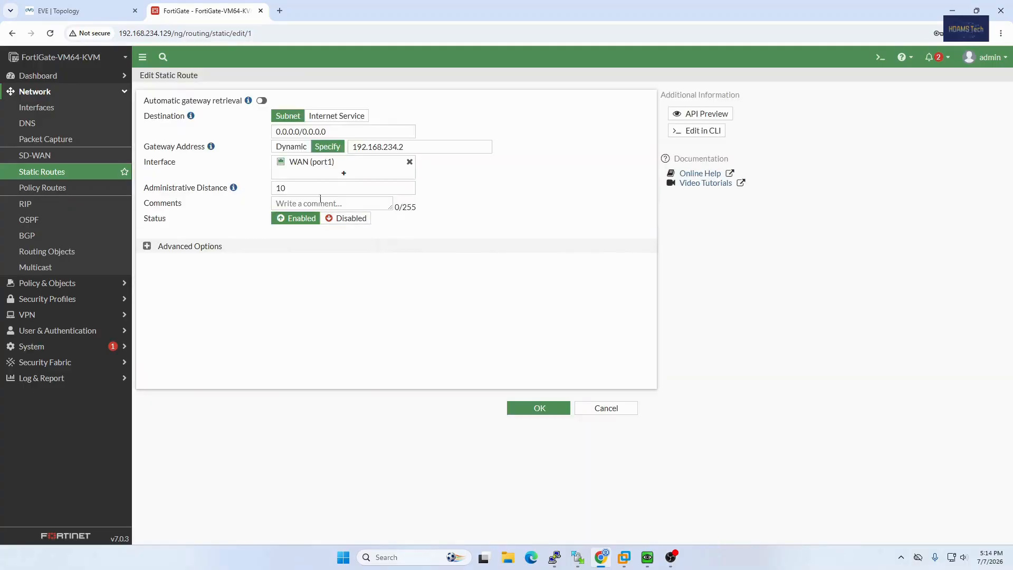
click(410, 147)
drag(407, 147, 353, 147)
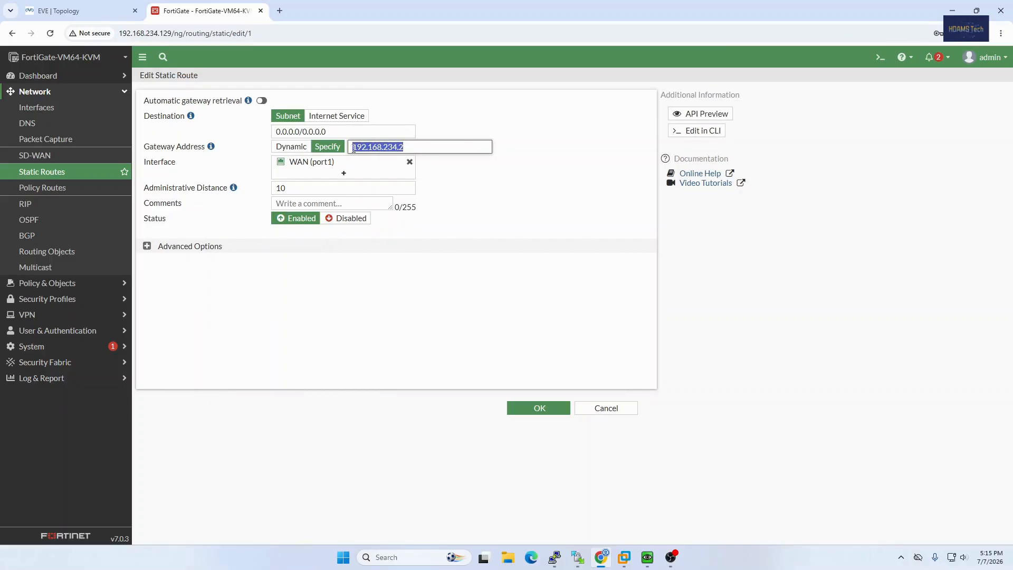
click(468, 182)
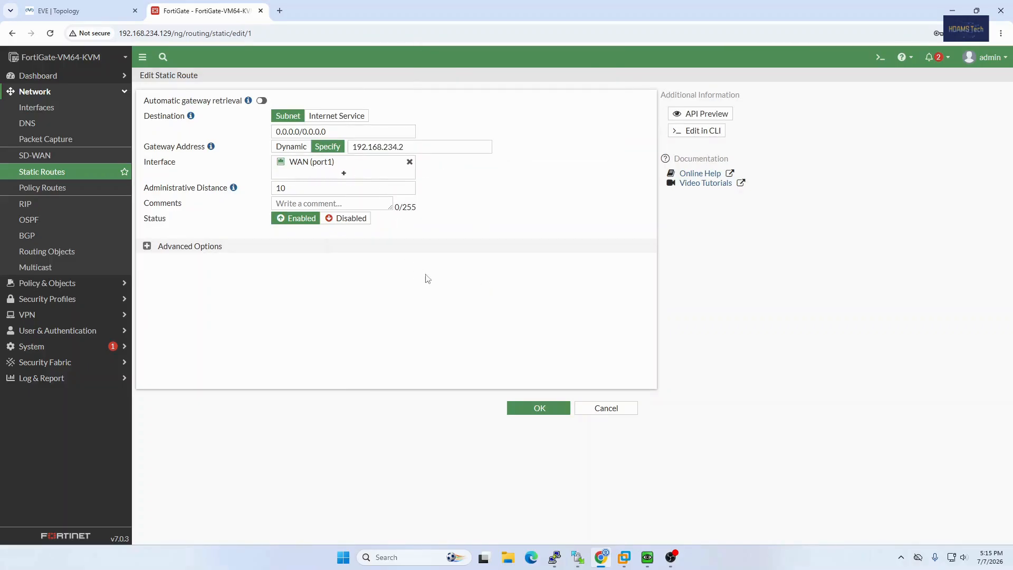
click(537, 408)
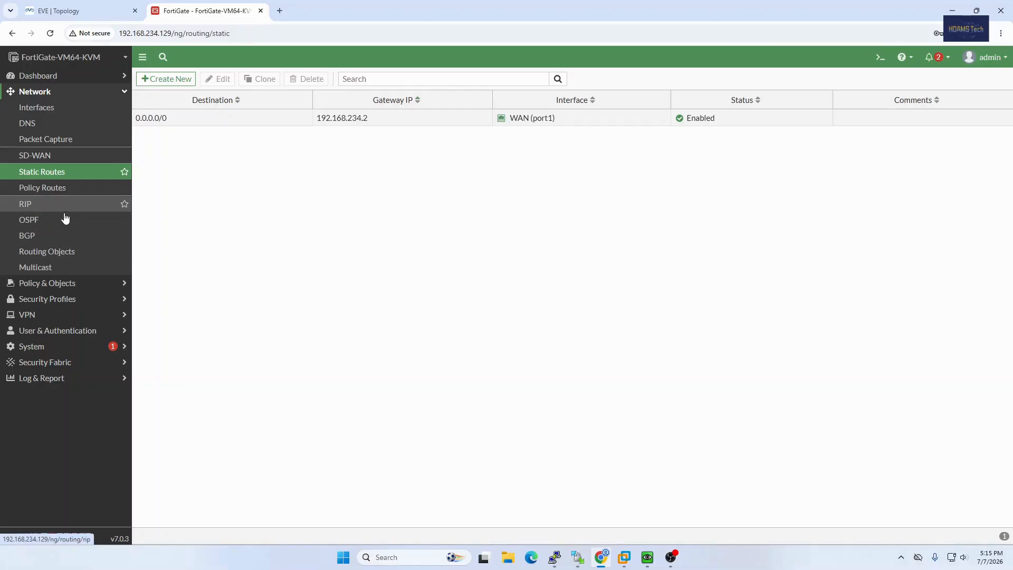
Create a new firewall policy named VLAN 2 Internet Access.
click(59, 285)
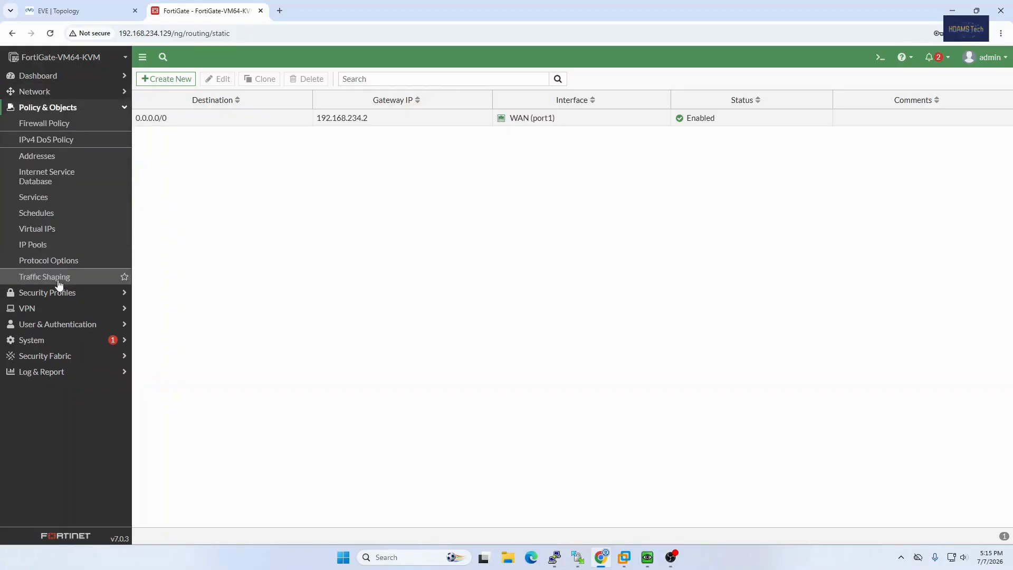
click(51, 127)
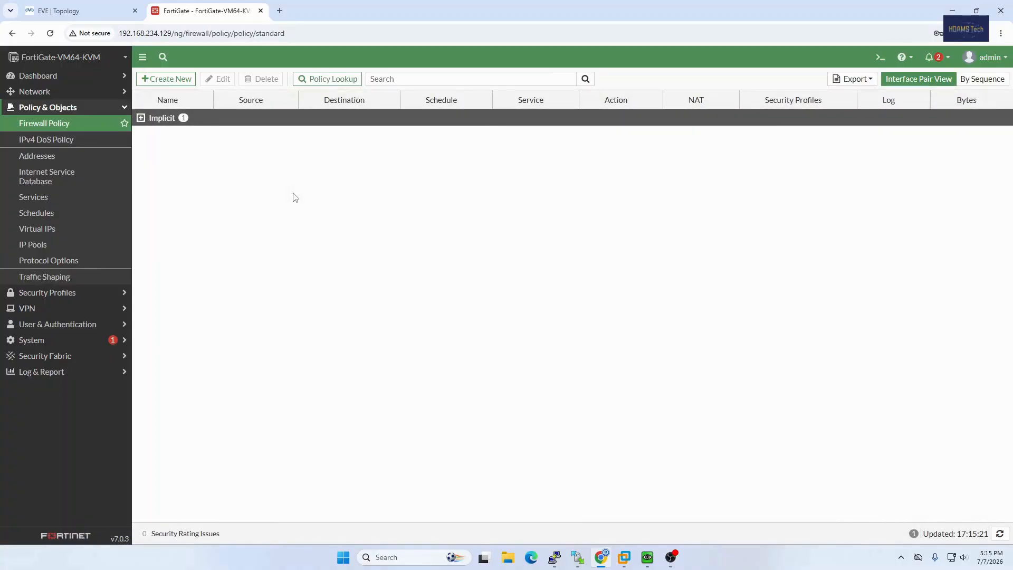
click(161, 81)
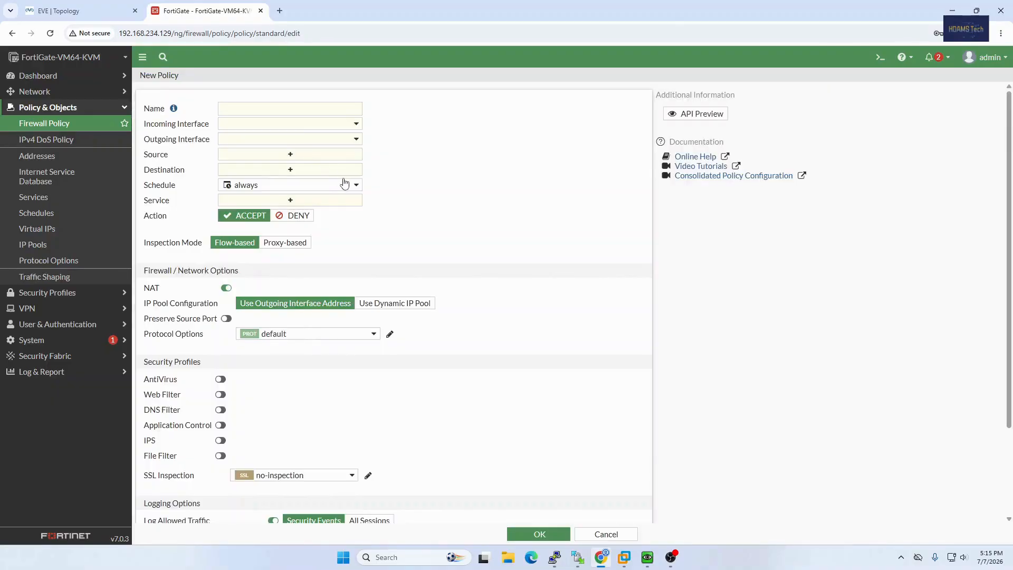
click(270, 110)
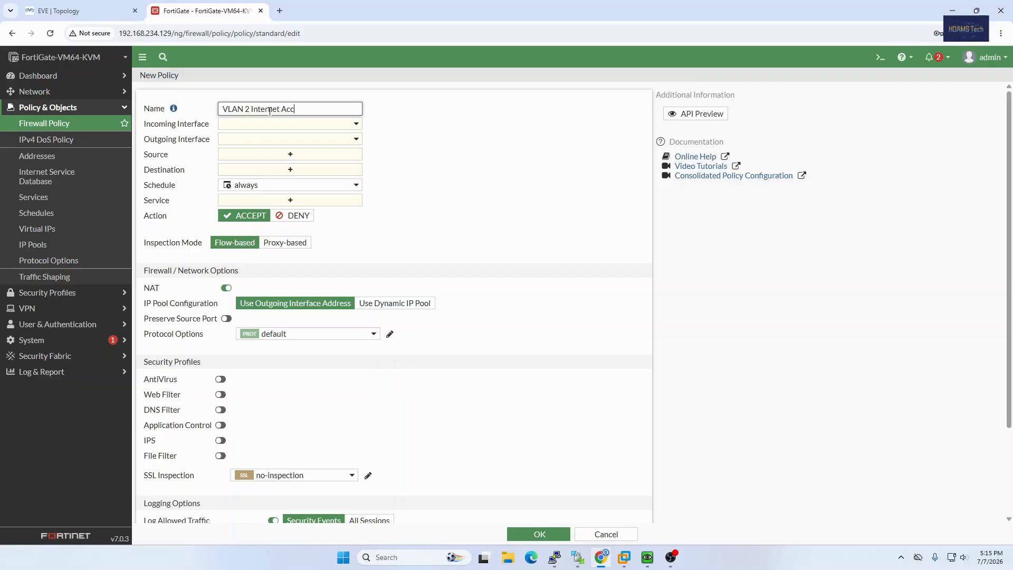
Set the policy's incoming interface to IT (VLAN 2), checking the EVE topology.
click(268, 126)
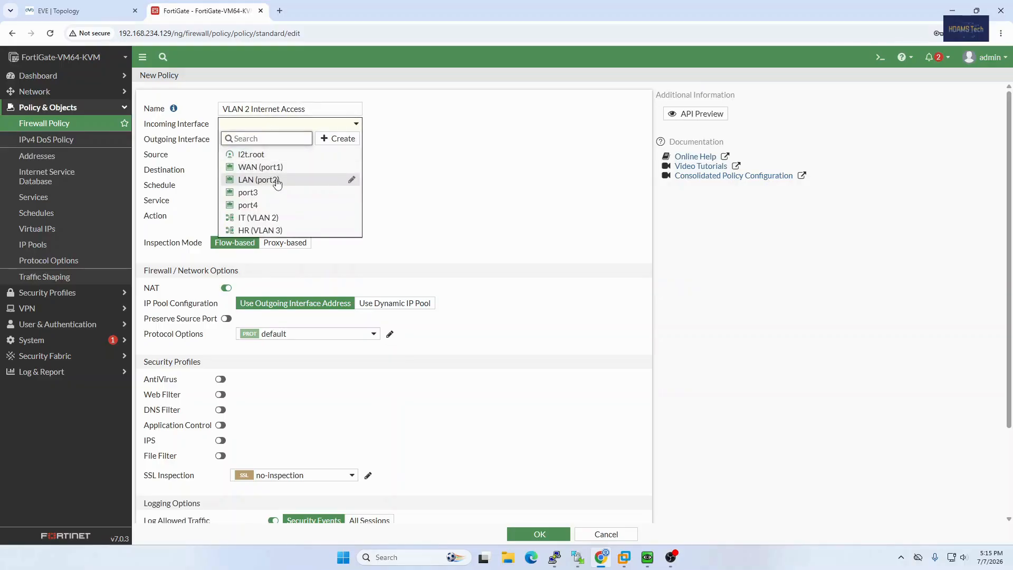
mouse_move(277, 183)
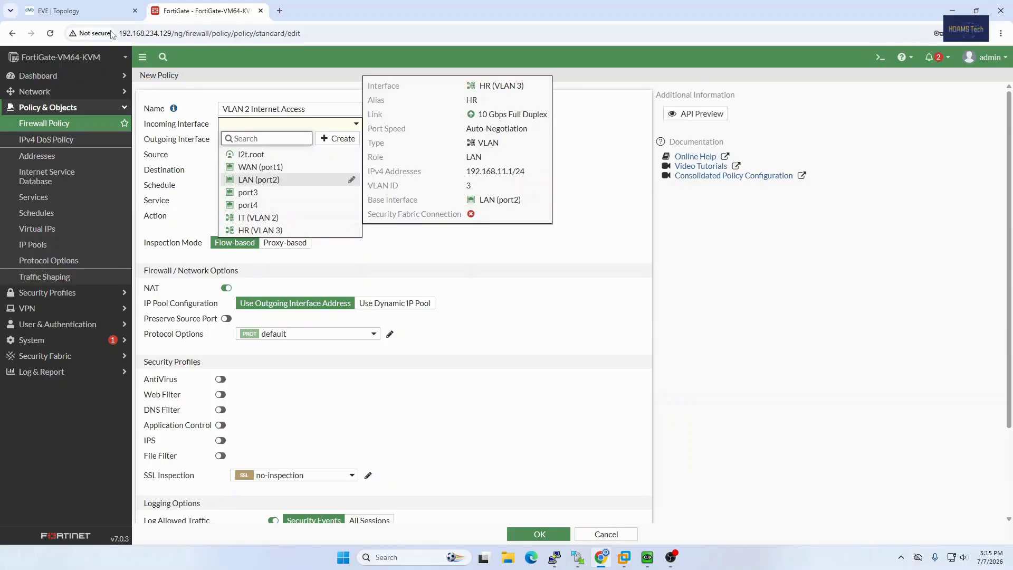
click(94, 10)
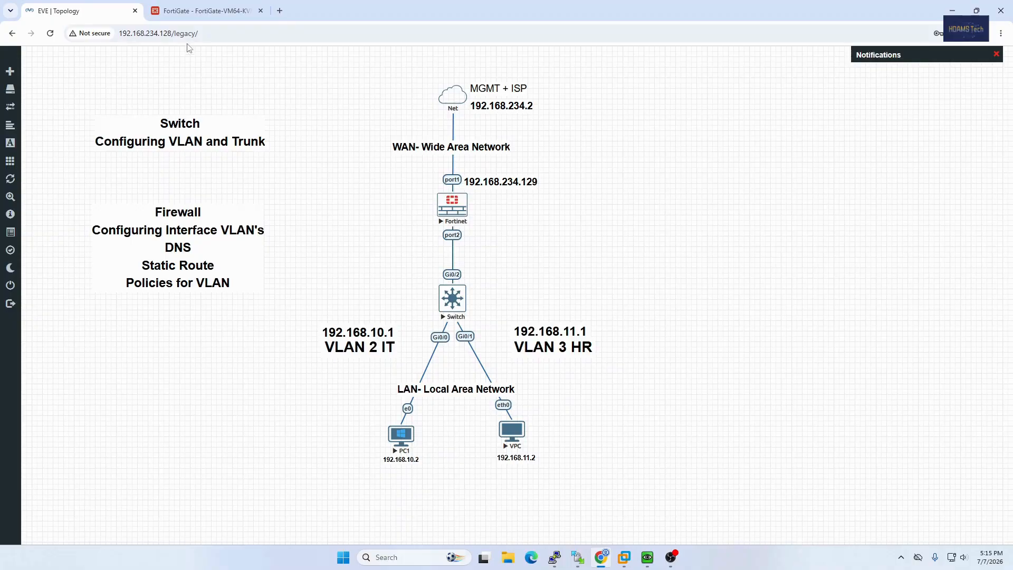
click(193, 16)
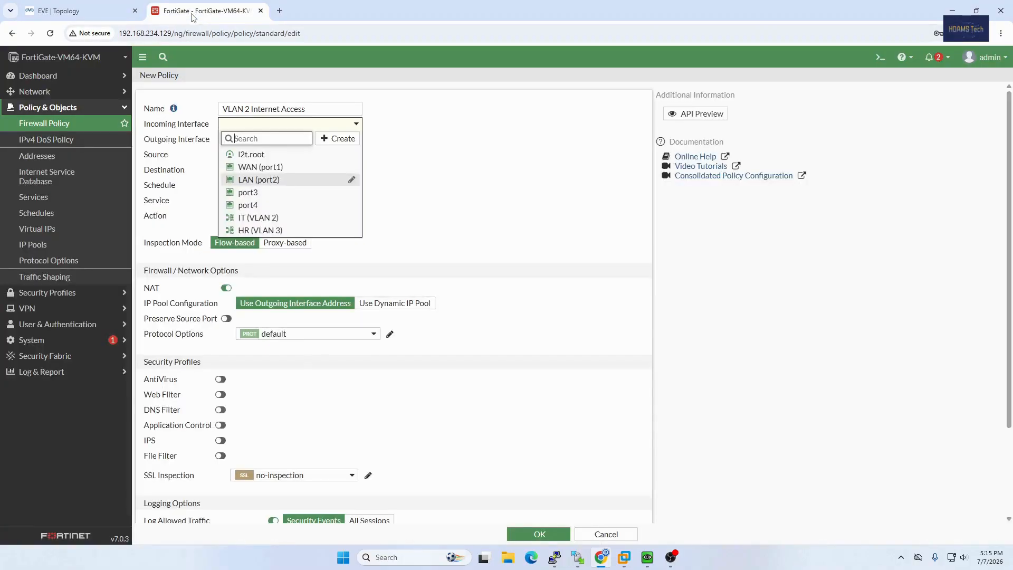
click(260, 221)
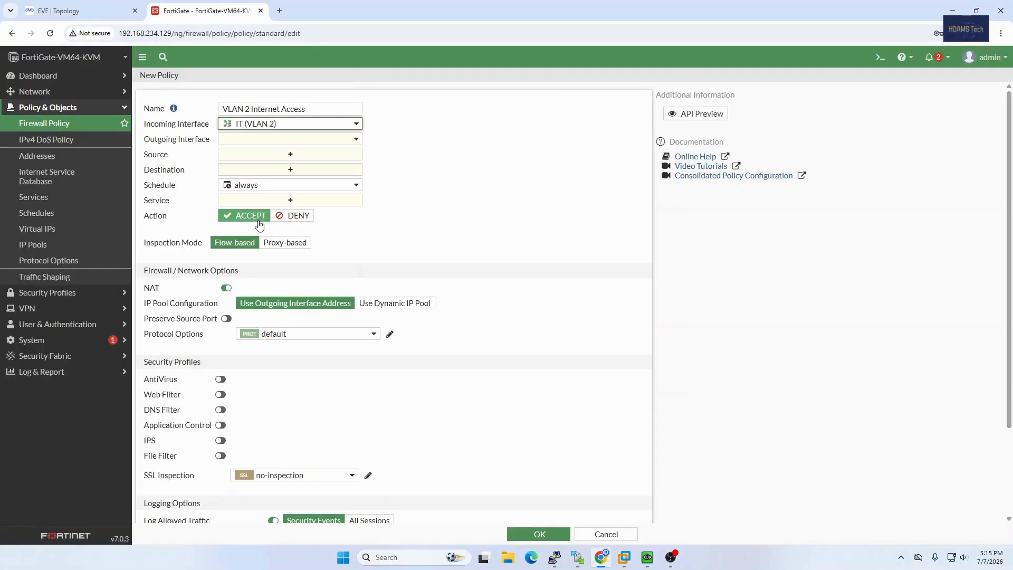
Set the policy's outgoing interface to WAN (port1) and compare it with the EVE topology.
click(271, 146)
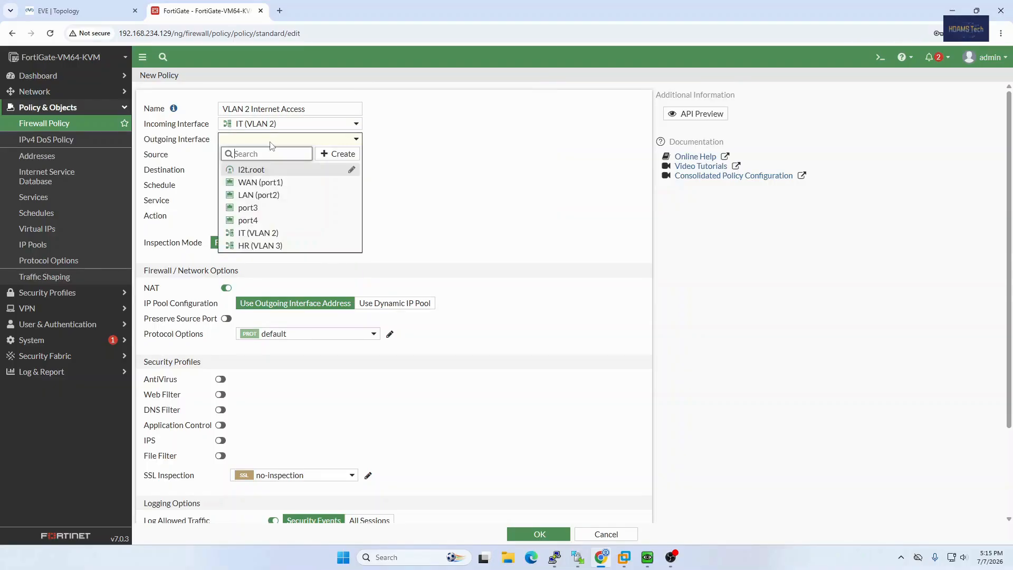
click(269, 187)
click(79, 10)
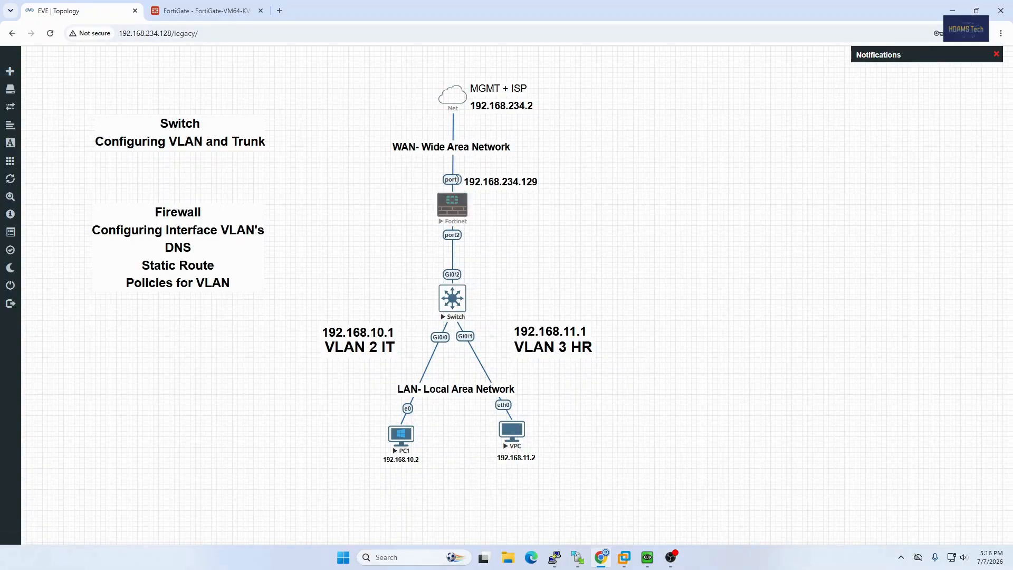
click(231, 14)
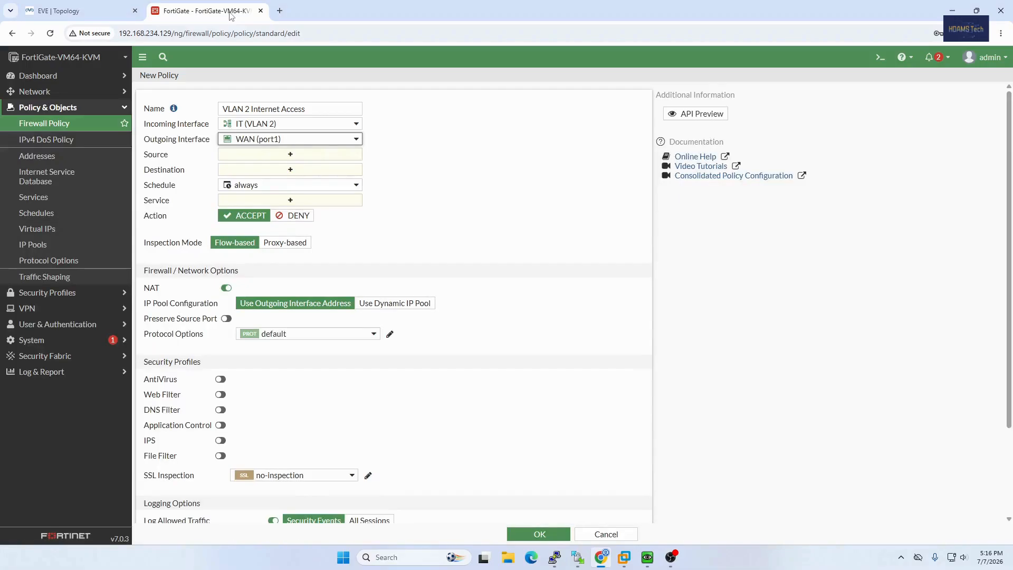
Set the policy's source address to all, consulting the EVE topology for the VLAN's hosts.
click(286, 157)
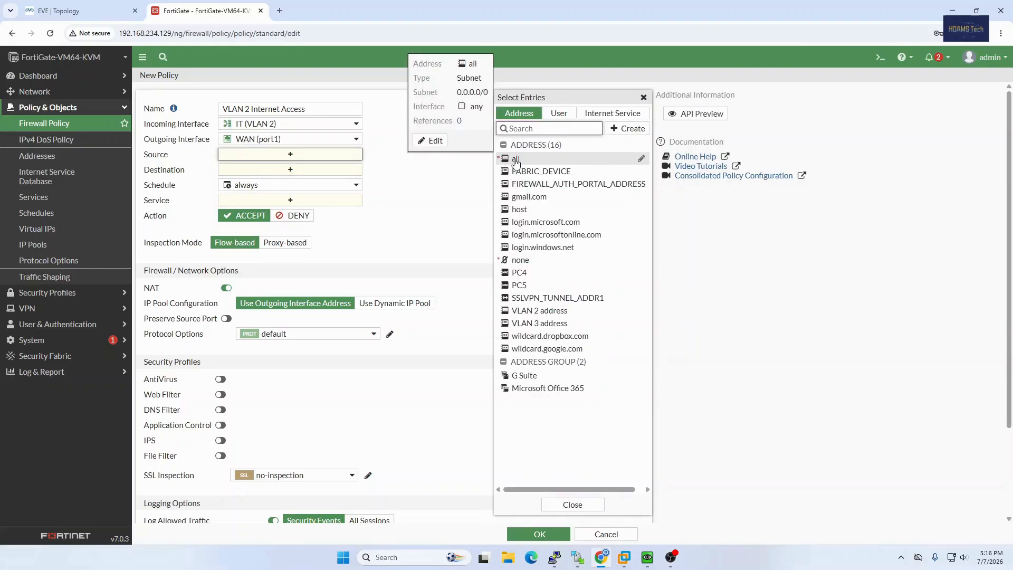
click(515, 159)
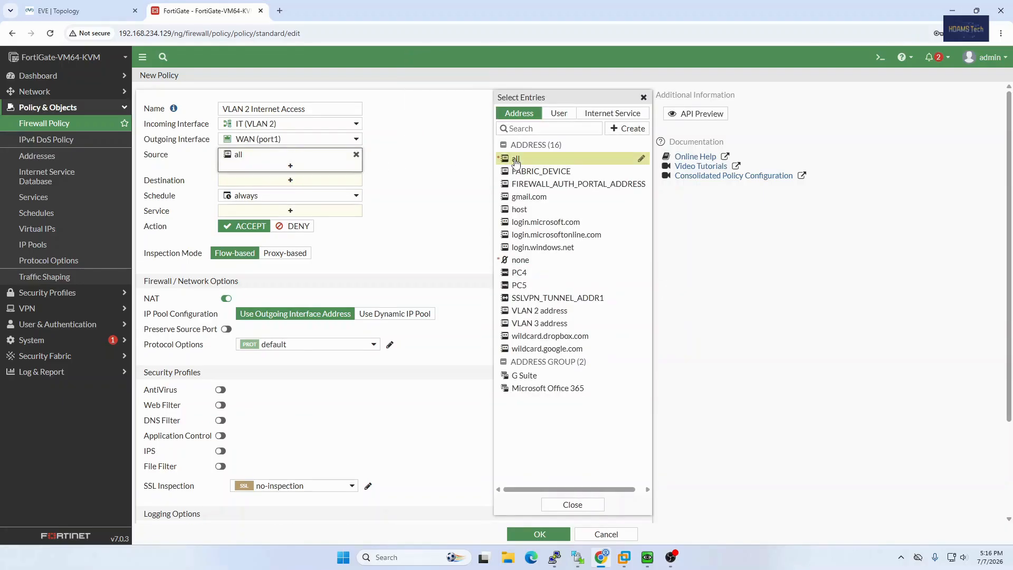
click(49, 11)
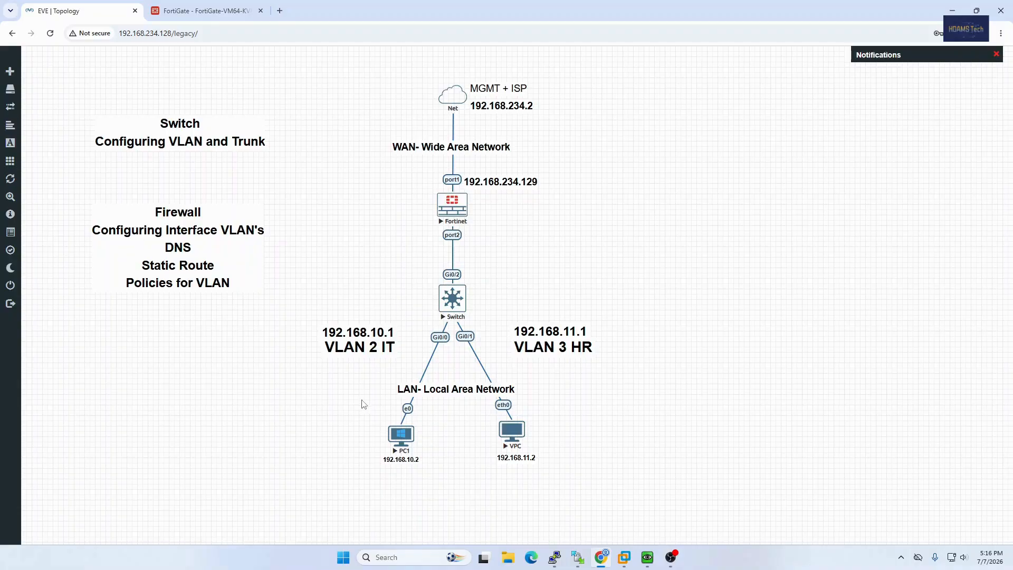
click(206, 10)
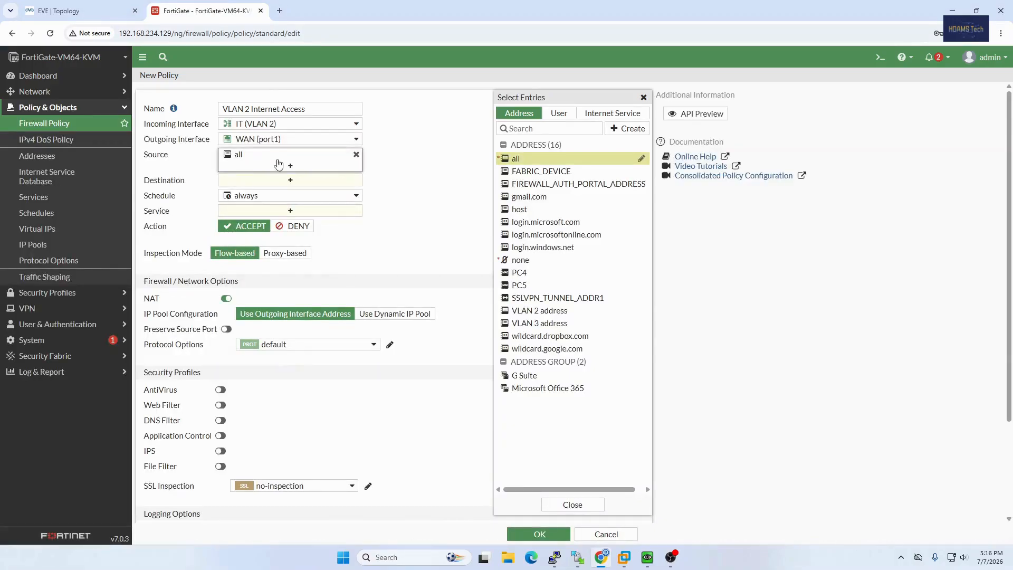
click(523, 160)
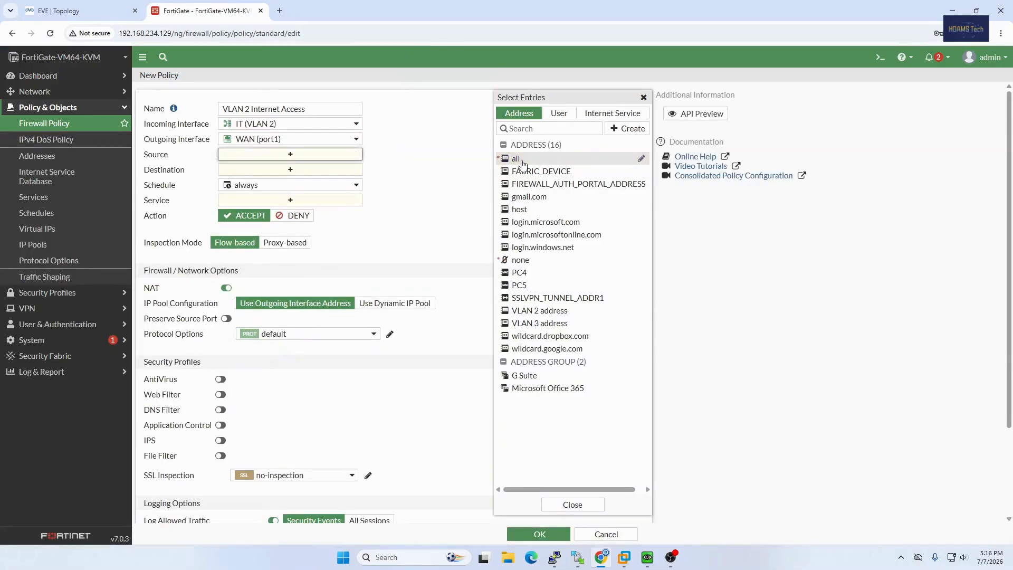
click(559, 158)
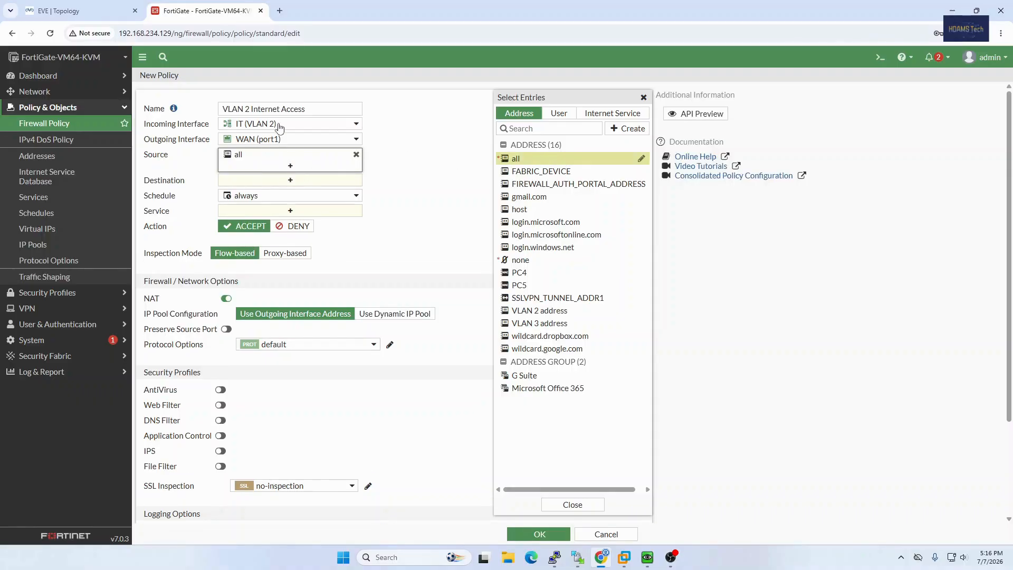
Set the VLAN 2 policy's destination address to all and compare it with the EVE topology.
click(262, 182)
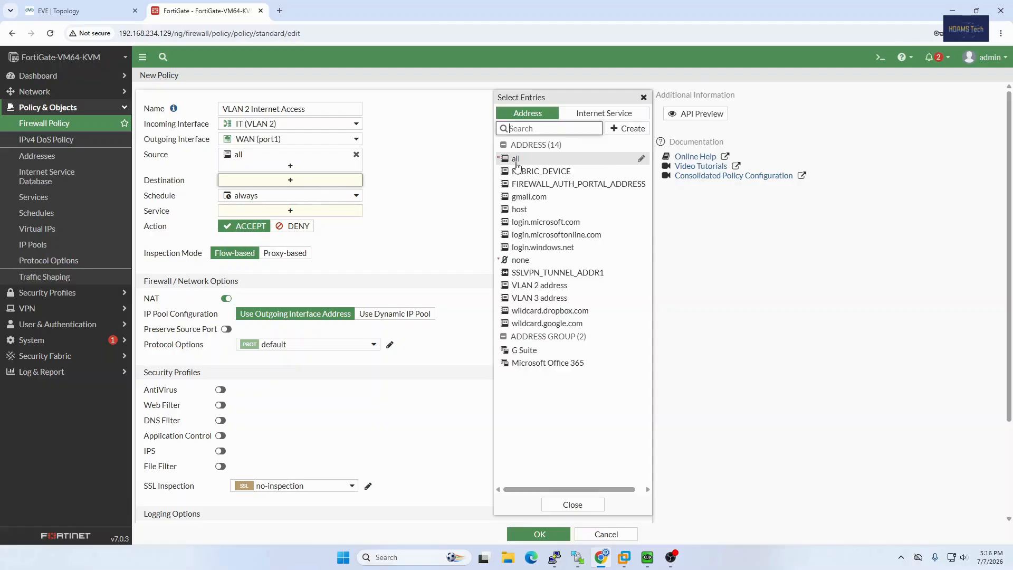
mouse_move(518, 166)
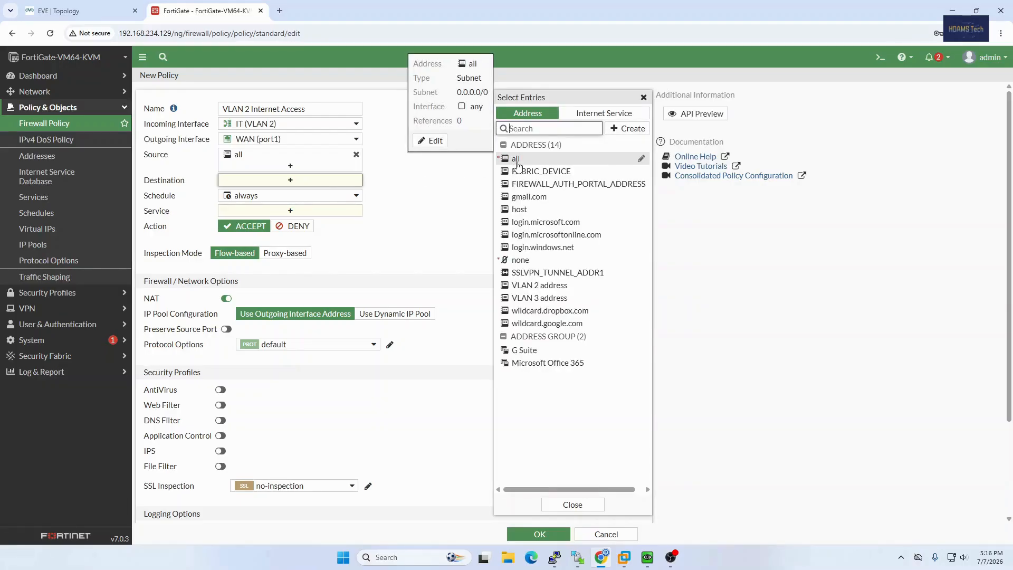
click(516, 158)
click(84, 11)
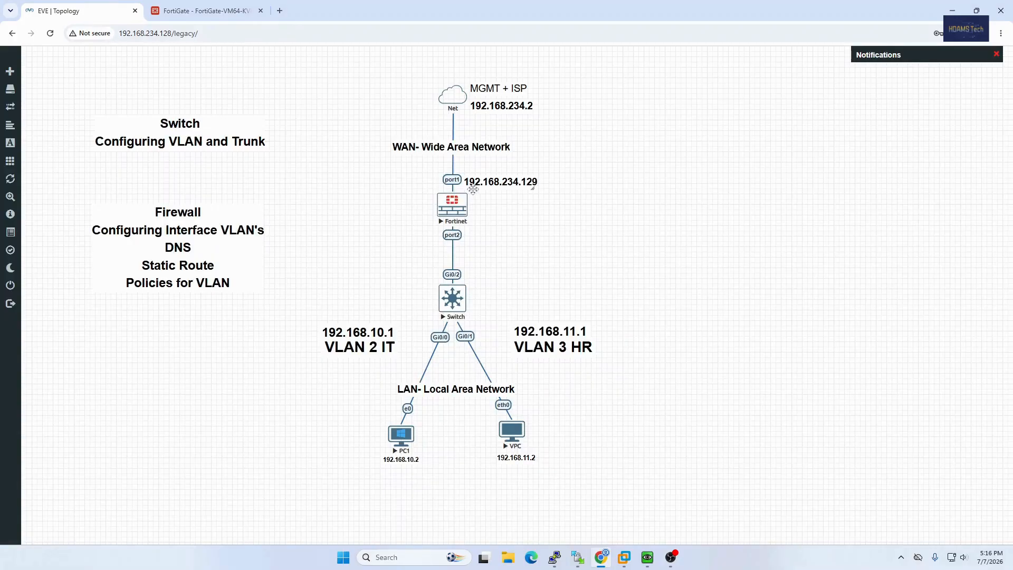
click(190, 11)
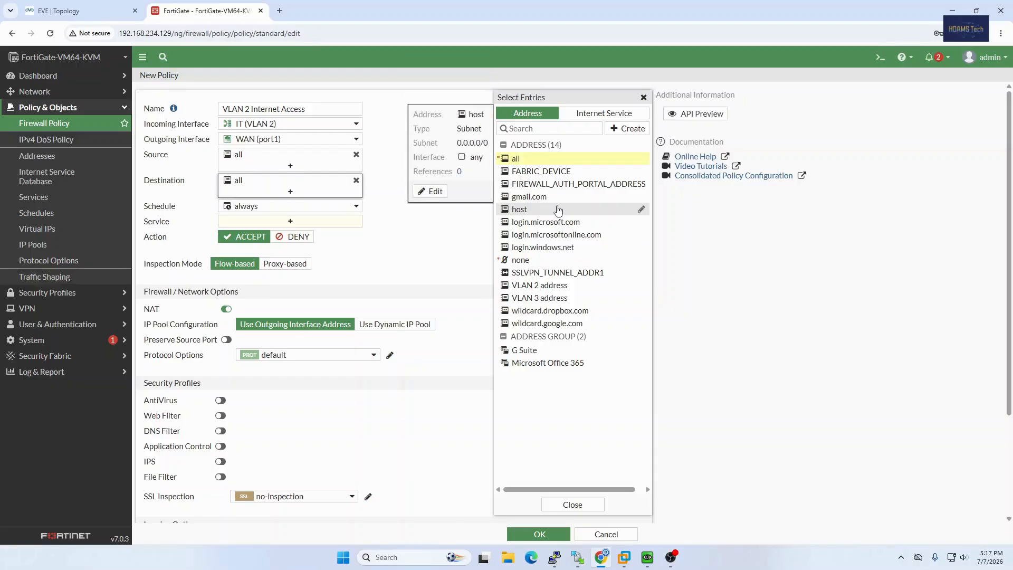
Set the VLAN 2 policy's service to ALL, review its remaining options and save the policy.
click(300, 227)
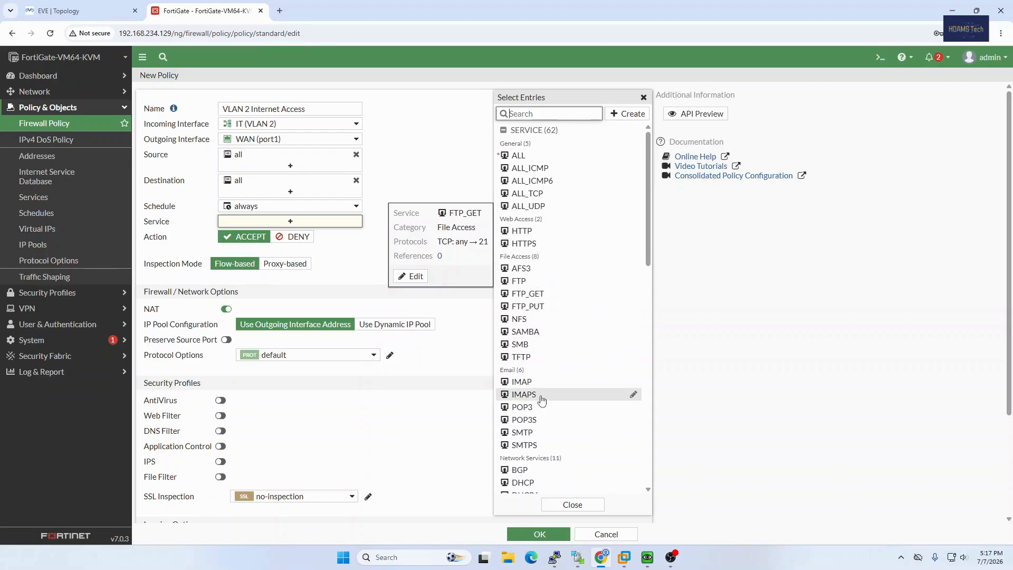
click(522, 157)
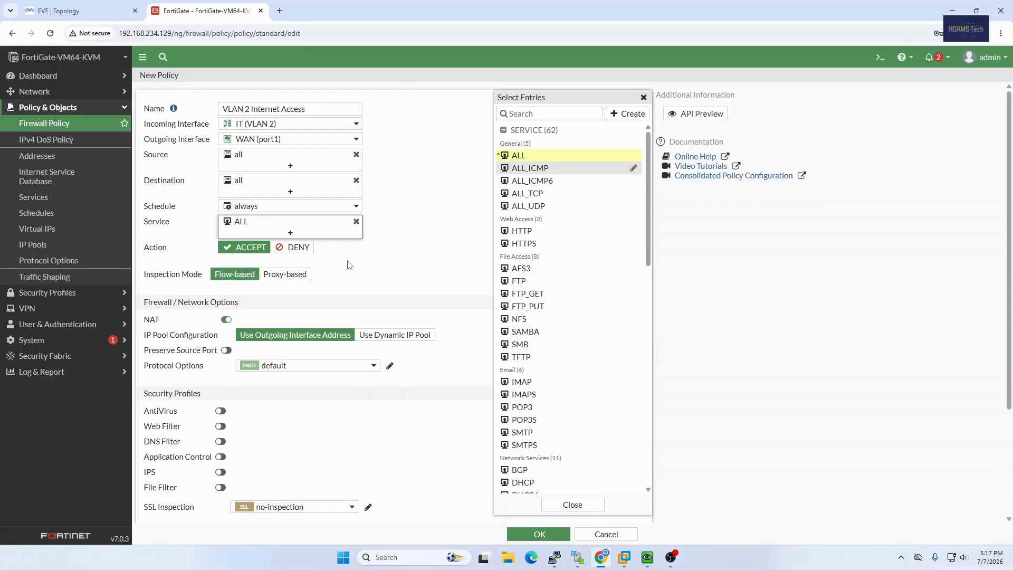
scroll(348, 265, down, 1)
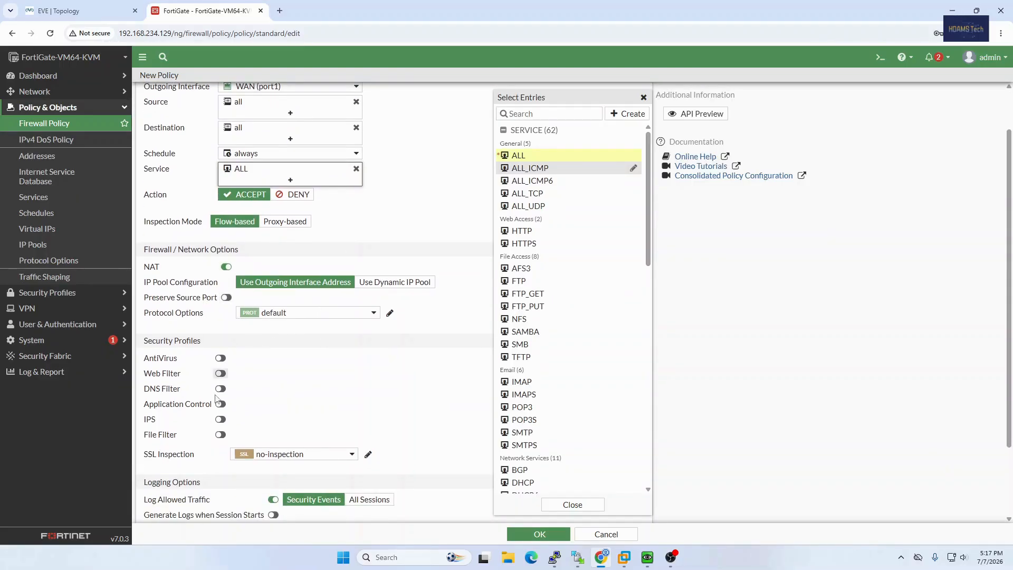
click(448, 231)
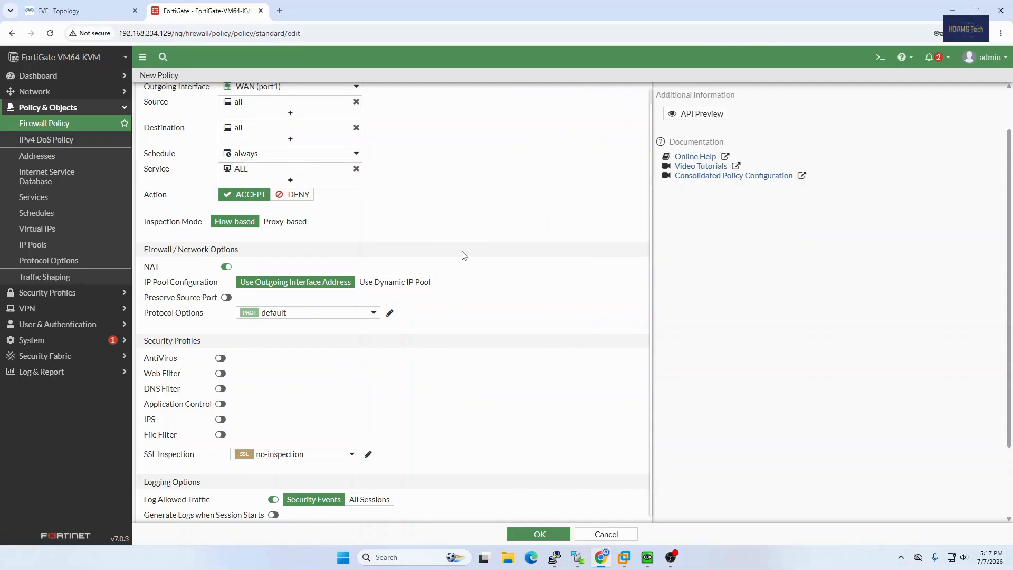
scroll(452, 257, down, 3)
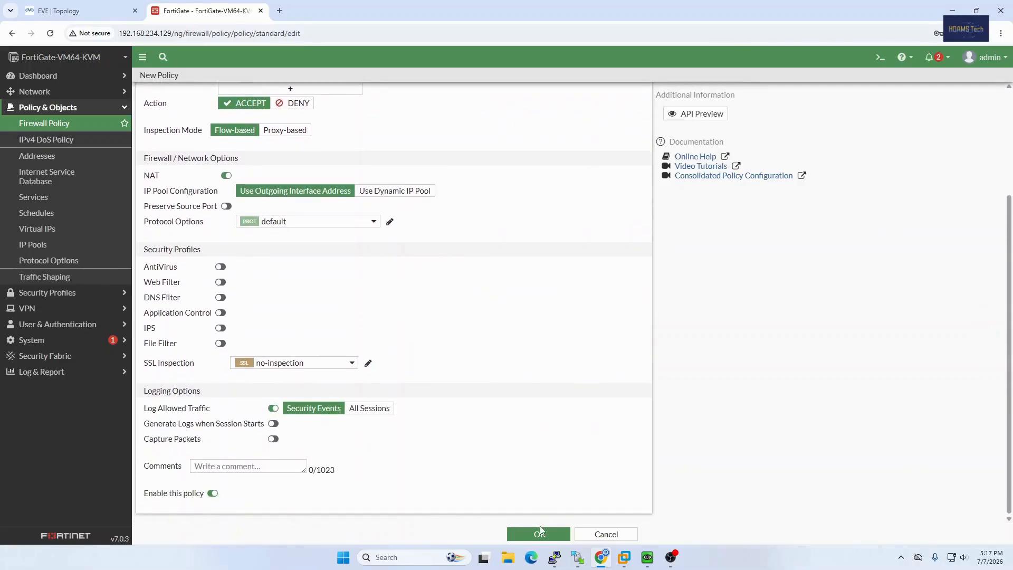
scroll(504, 444, up, 2)
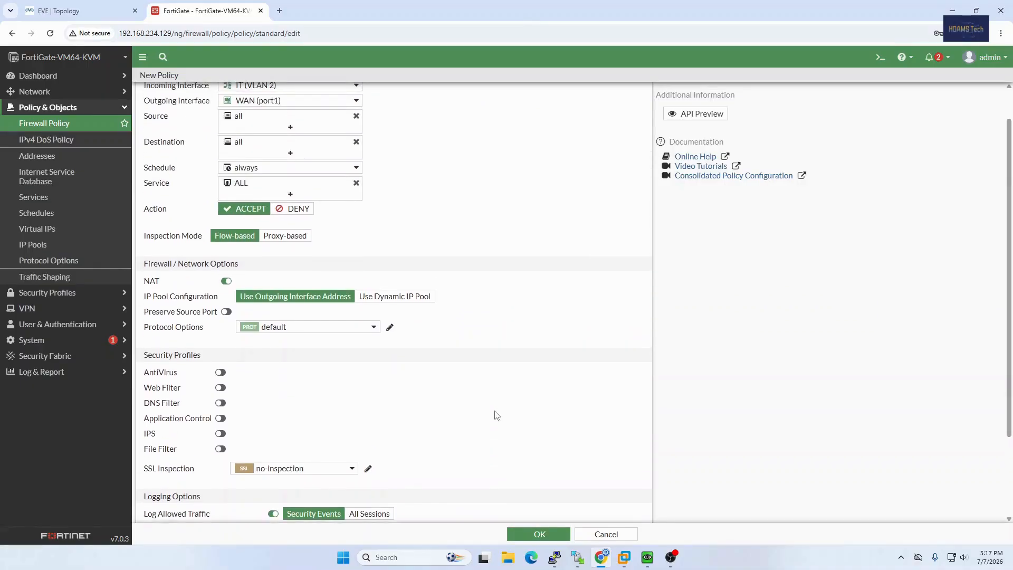
scroll(496, 415, down, 3)
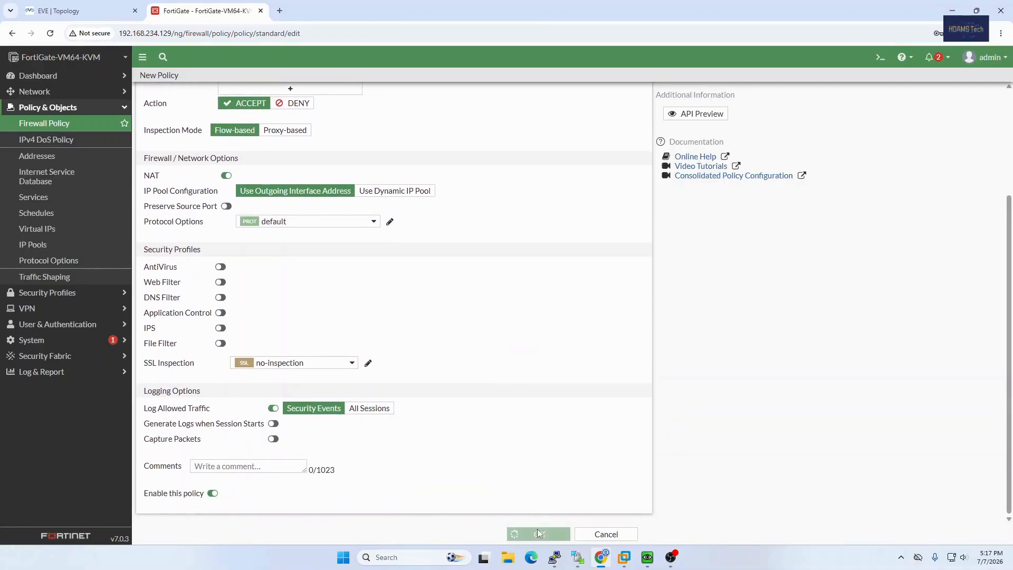
click(538, 534)
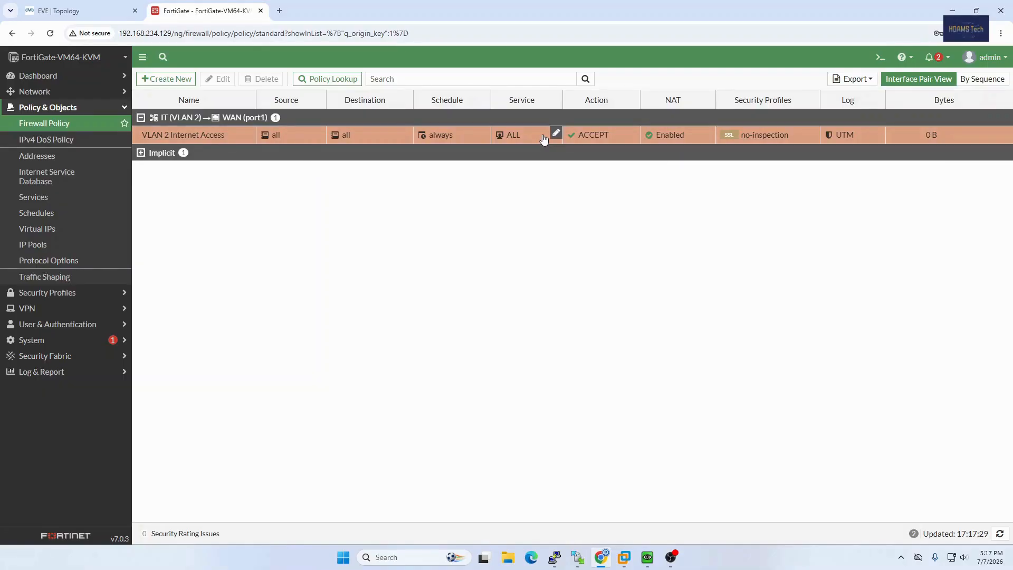
Create a new firewall policy named VLAN 3 Internet Access with HR (VLAN 3) as its incoming interface.
click(165, 79)
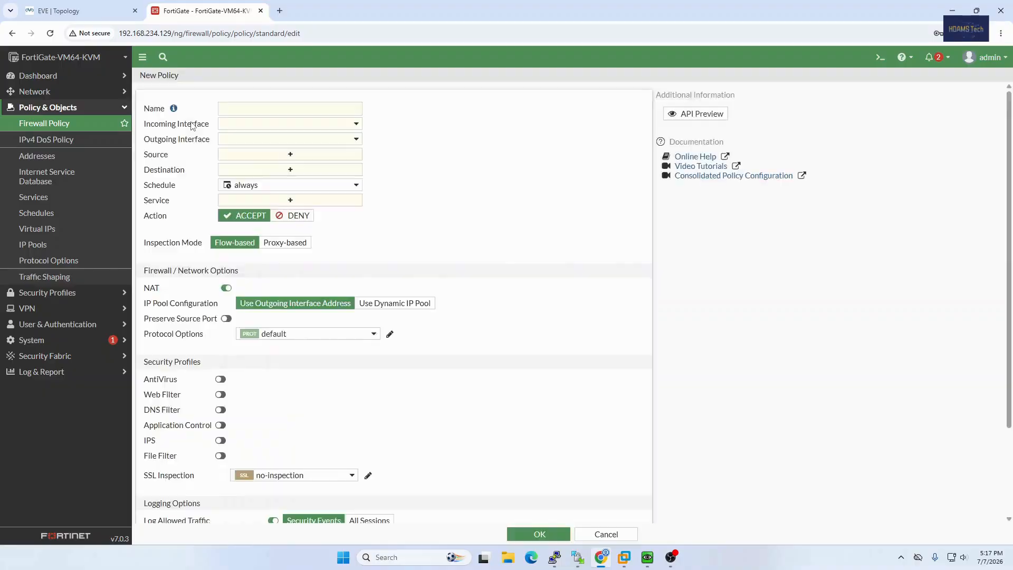
click(226, 111)
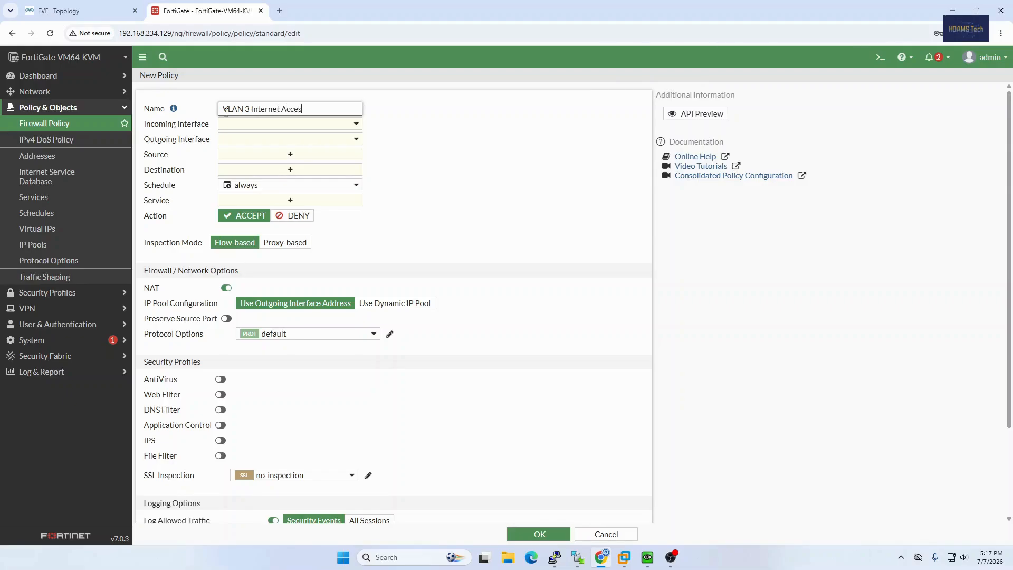
click(251, 127)
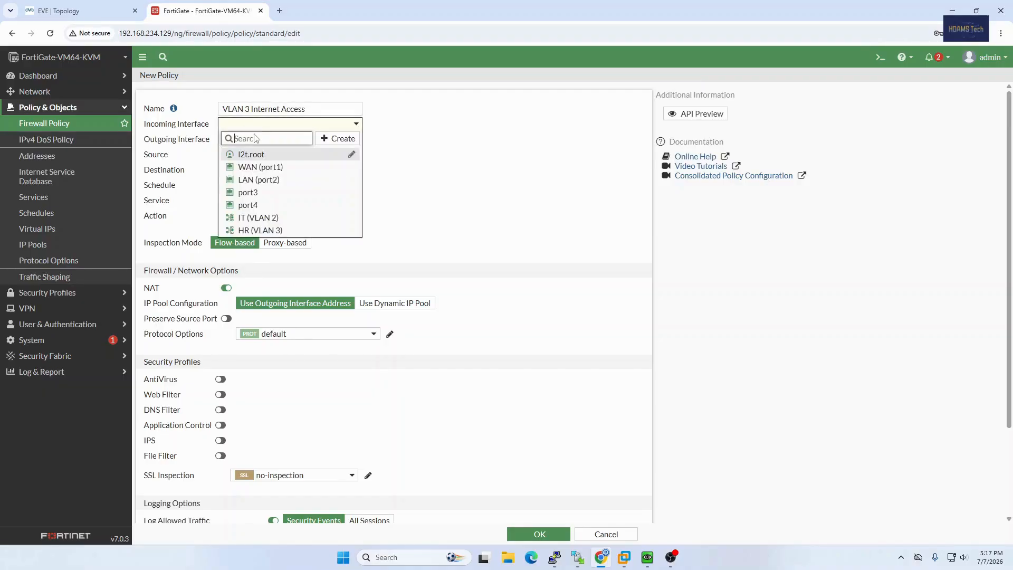
click(258, 231)
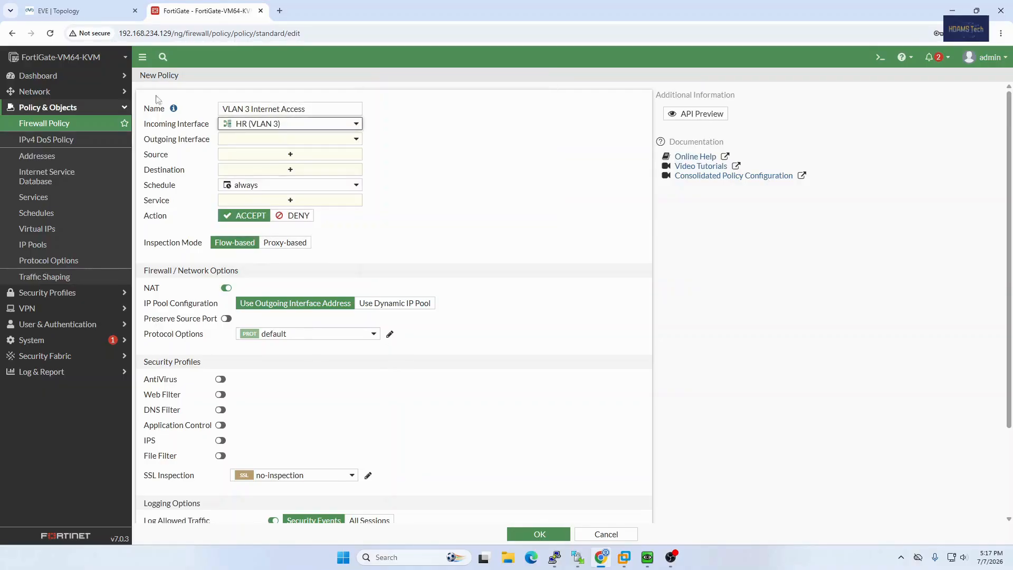
Check the EVE topology and set the VLAN 3 policy's outgoing interface to WAN (port1).
click(110, 11)
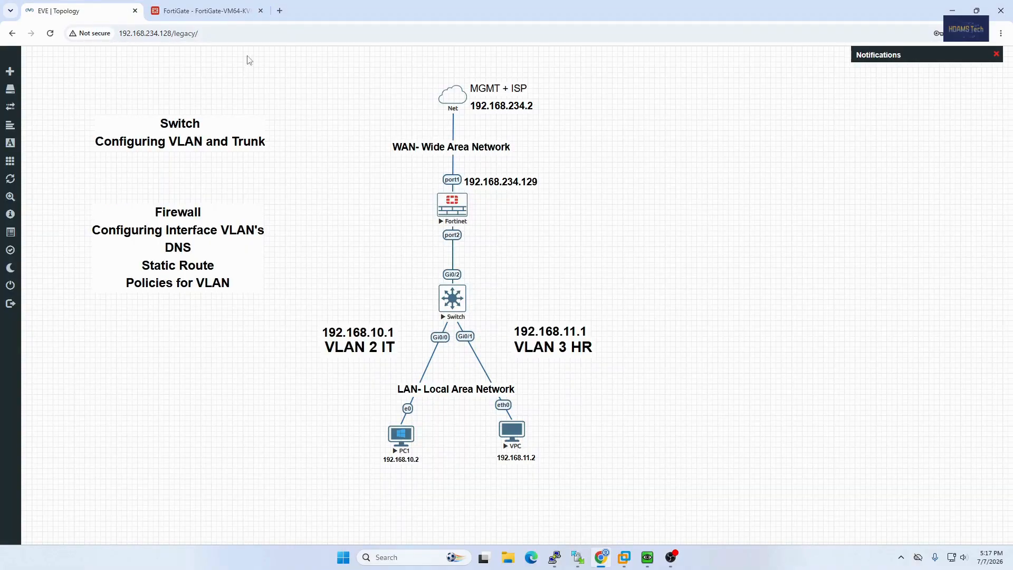
click(232, 11)
click(289, 139)
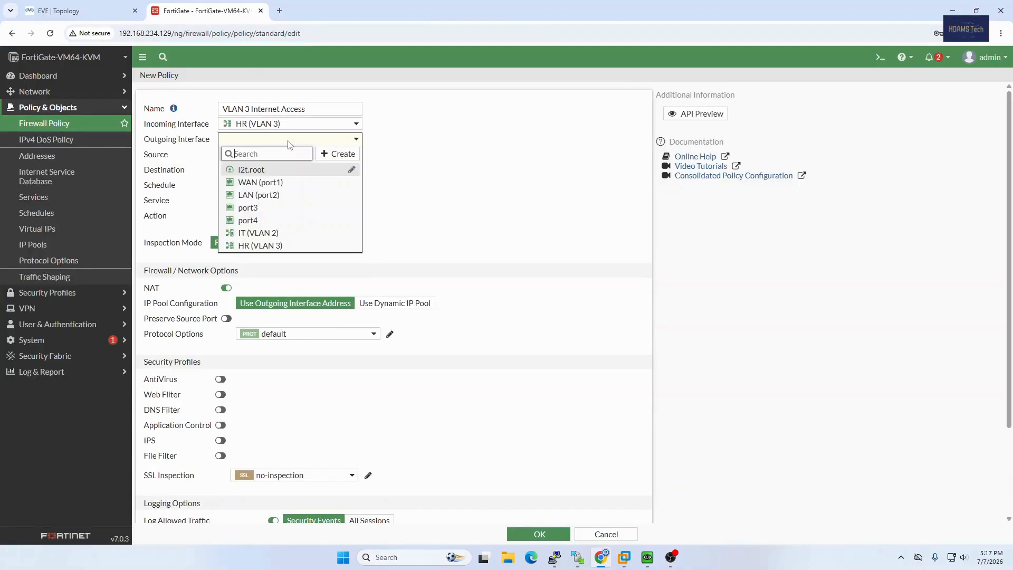
click(264, 182)
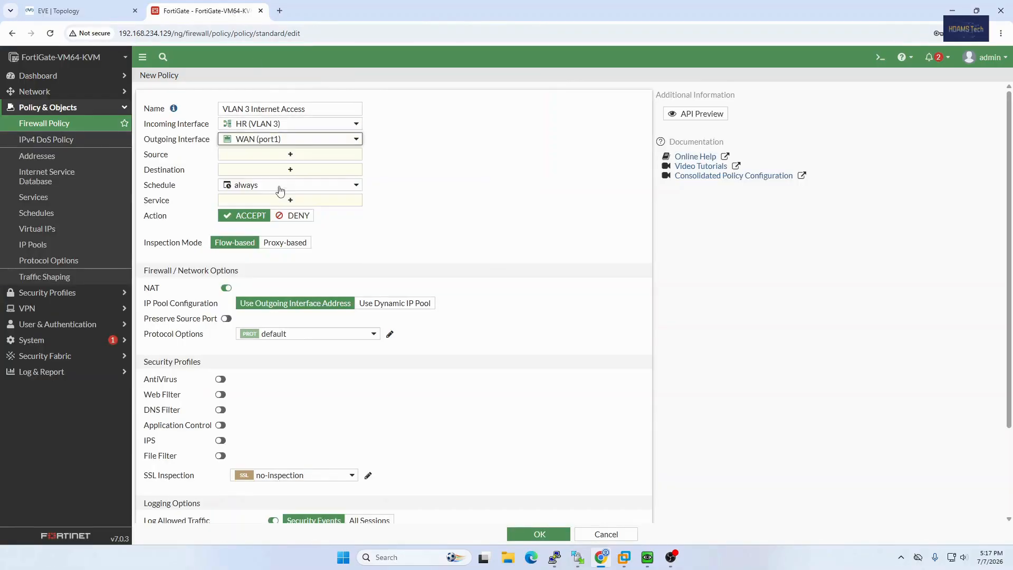
Set both the source and destination addresses of the VLAN 3 policy to all, consulting the EVE topology.
click(265, 158)
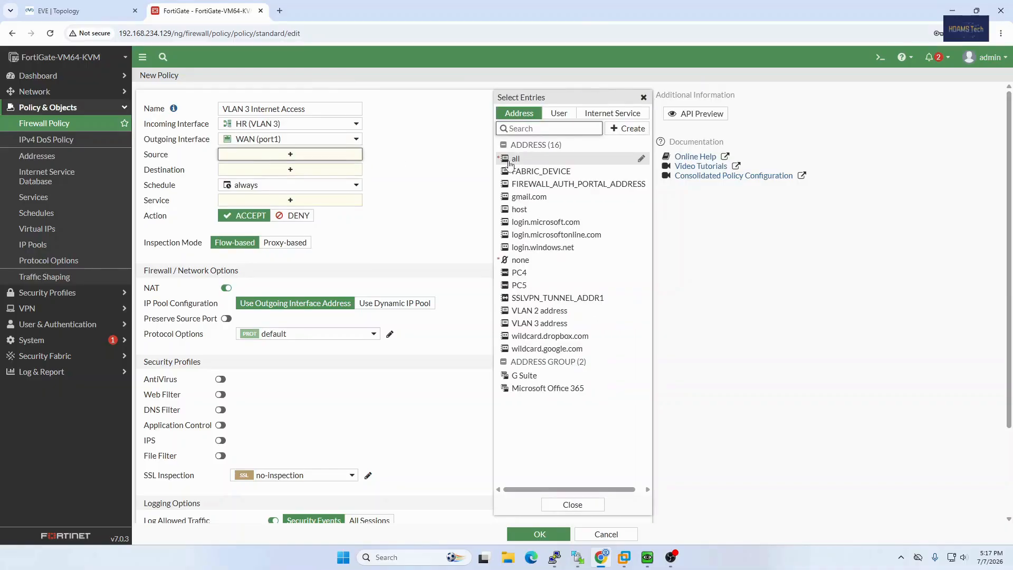
click(513, 161)
click(96, 8)
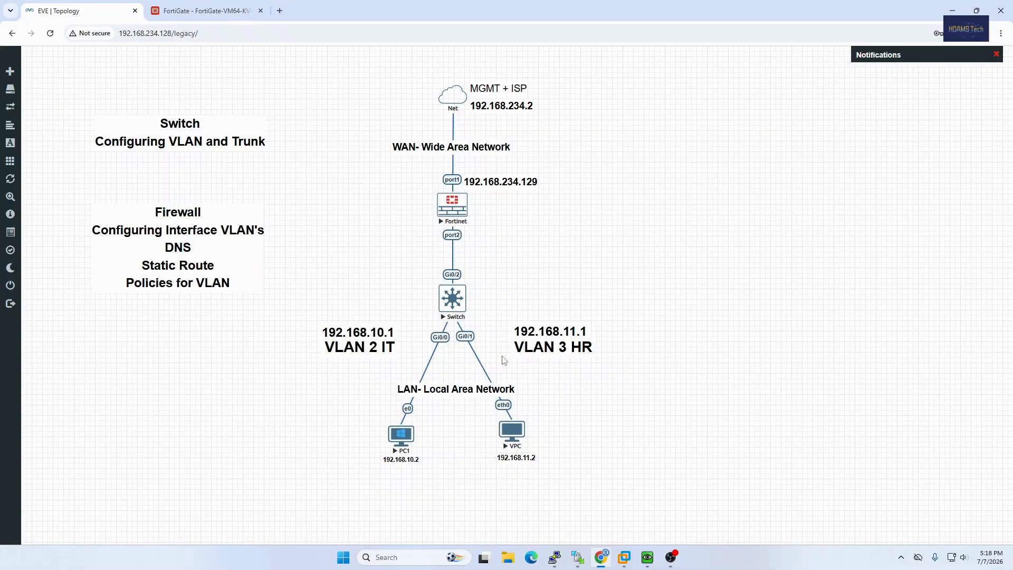
click(219, 12)
click(291, 180)
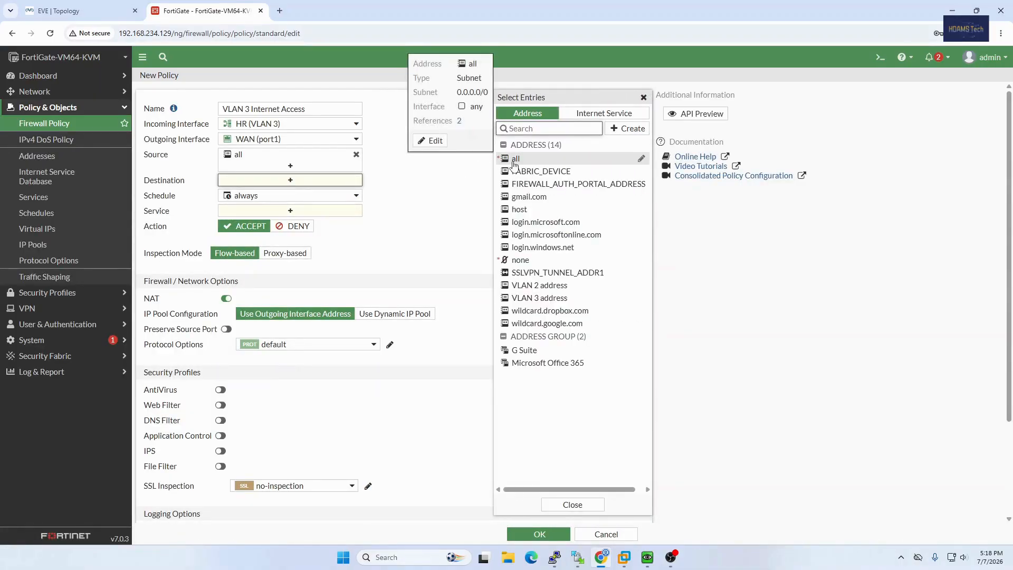
click(514, 158)
click(112, 13)
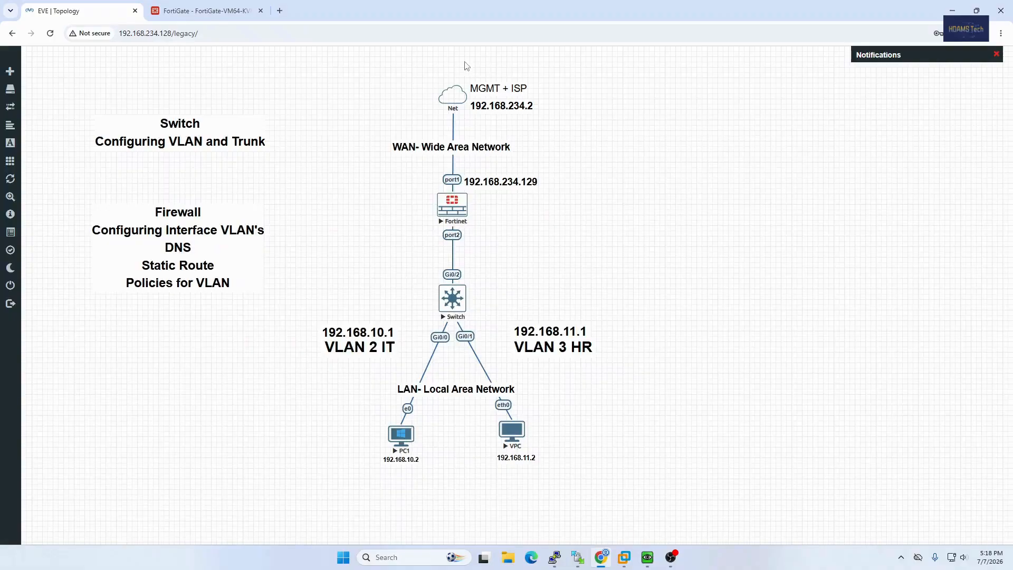
click(206, 11)
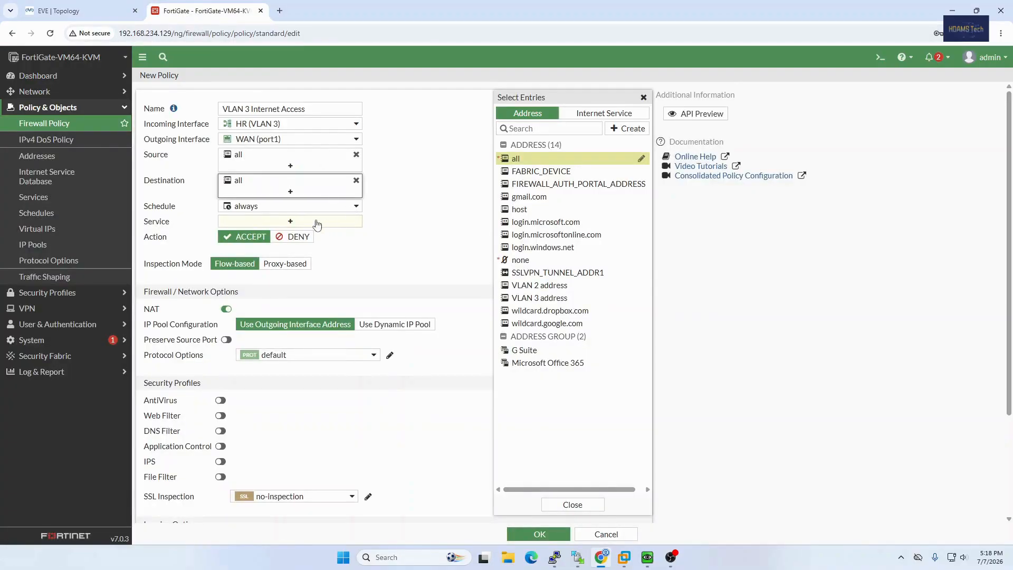
Set the VLAN 3 policy's service to ALL and save the policy.
click(288, 224)
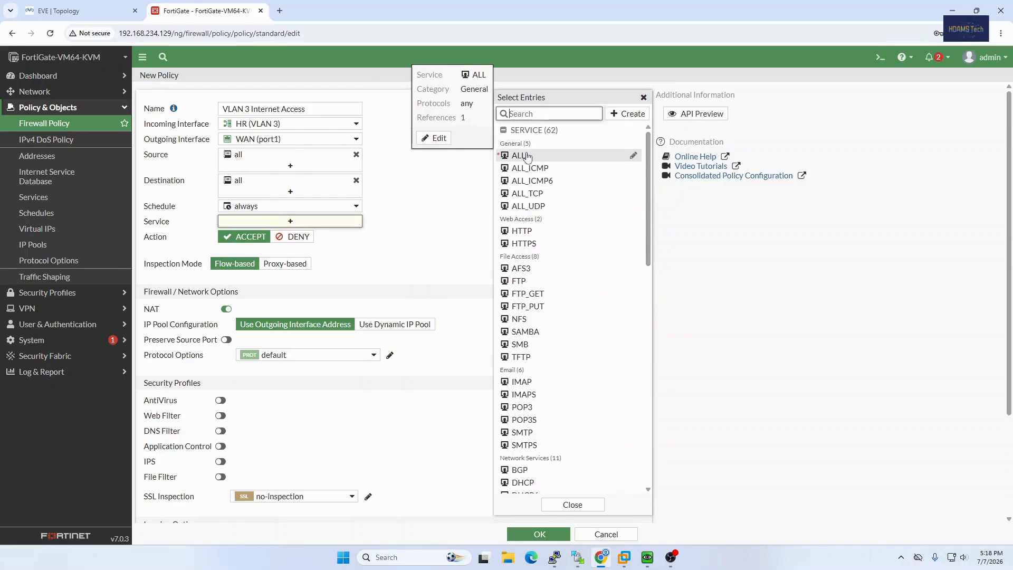
click(528, 156)
click(417, 268)
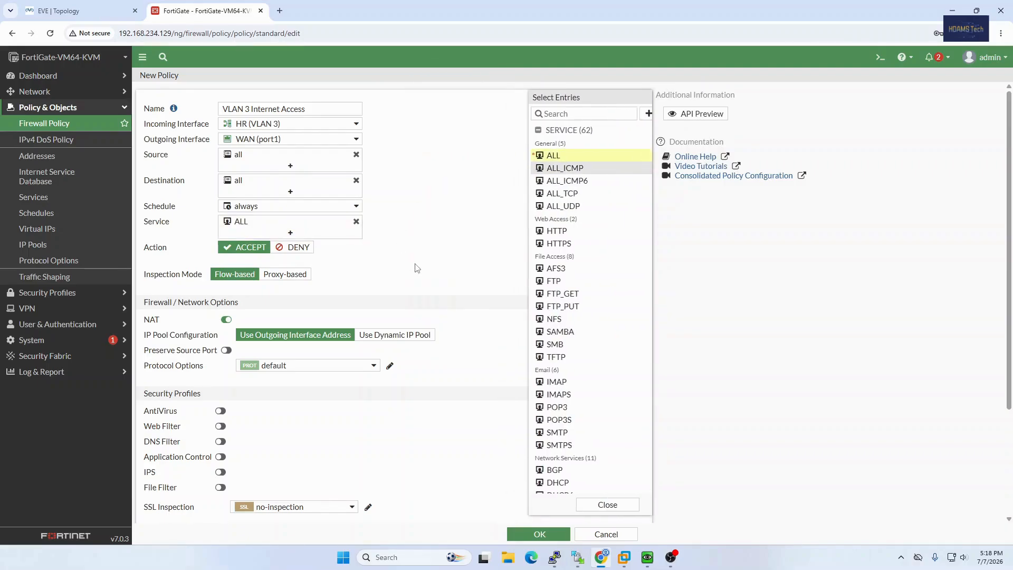
scroll(253, 370, down, 3)
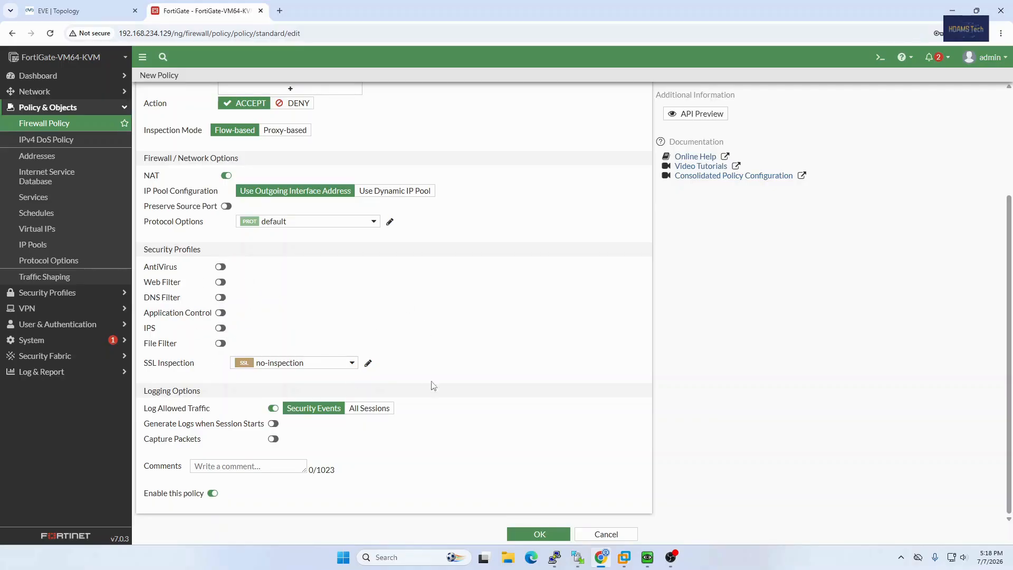
click(531, 535)
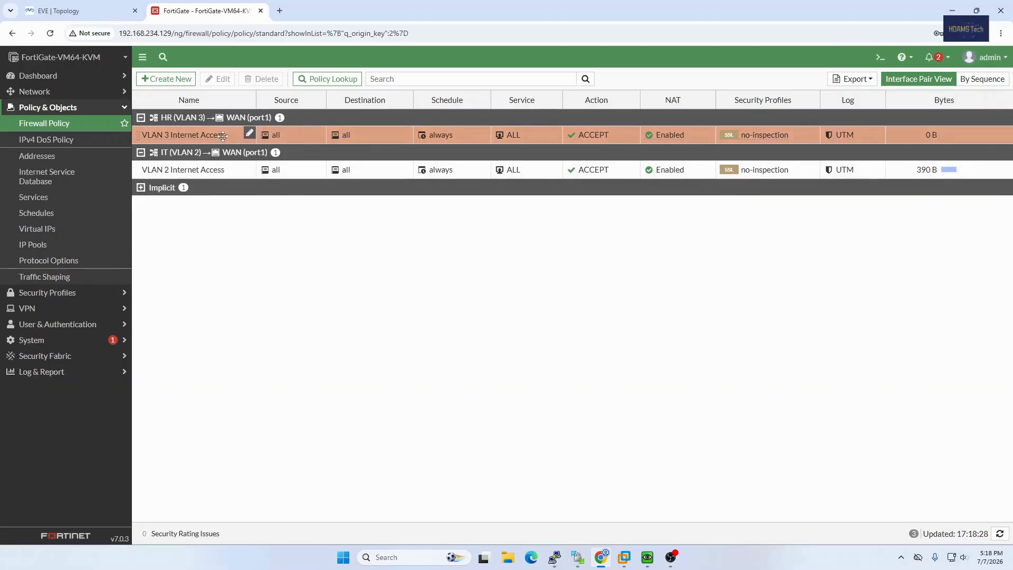
Review the EVE topology and FortiGate policies, and examine PC1's IPv4 address and default gateway in its QEMU console.
click(79, 10)
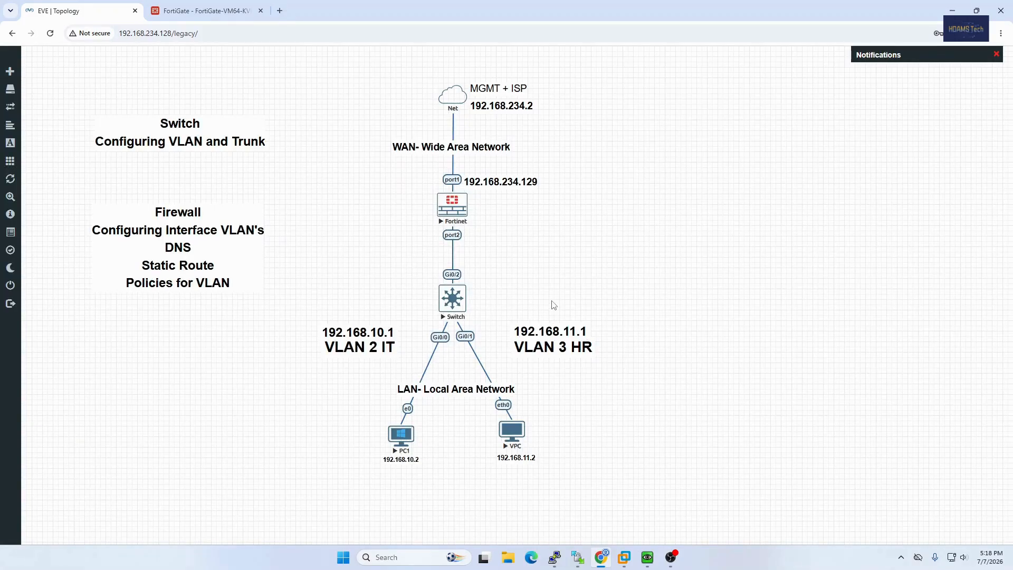
click(228, 15)
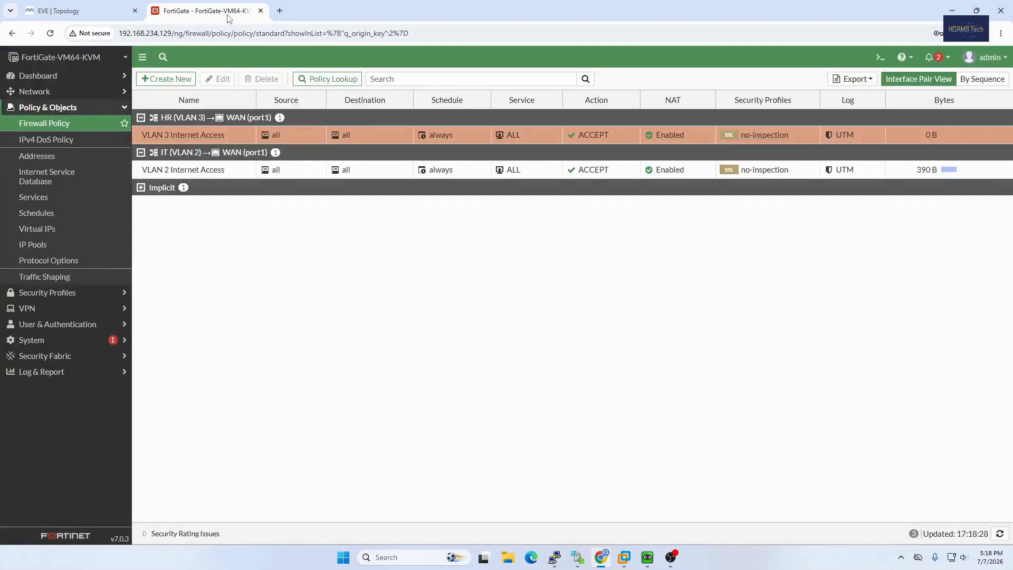
click(103, 13)
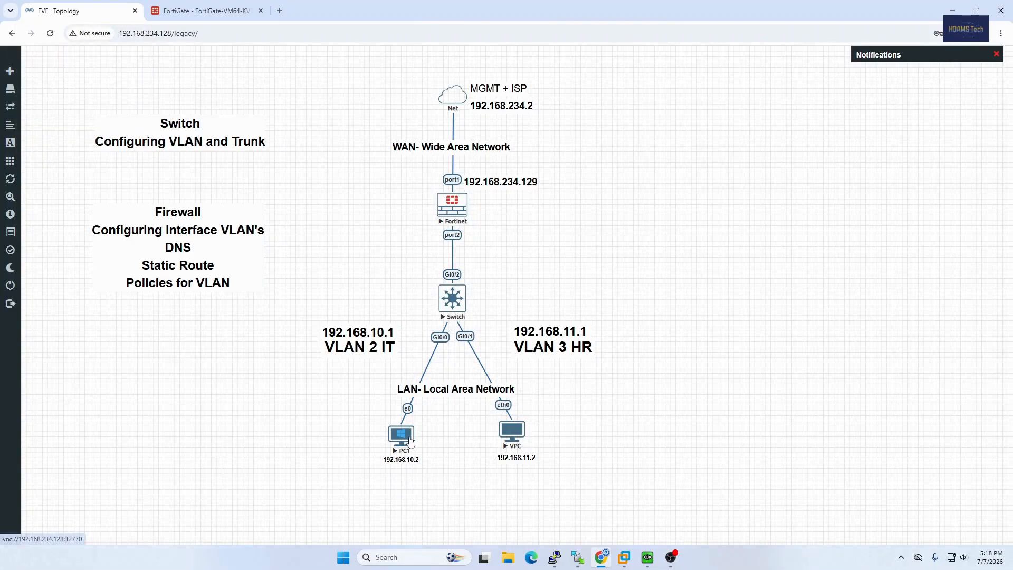
click(648, 557)
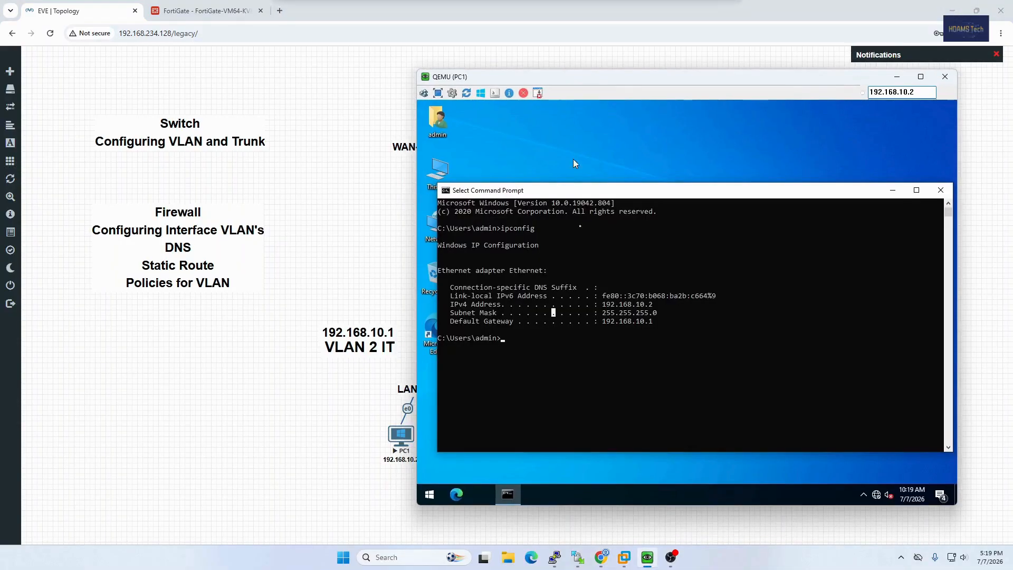
drag(553, 79, 580, 89)
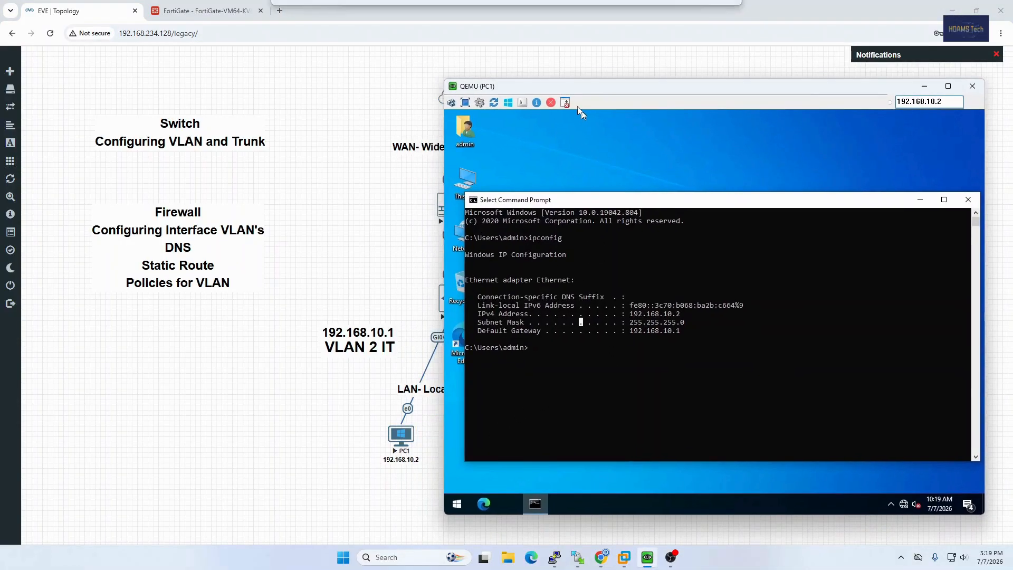
drag(688, 315, 628, 315)
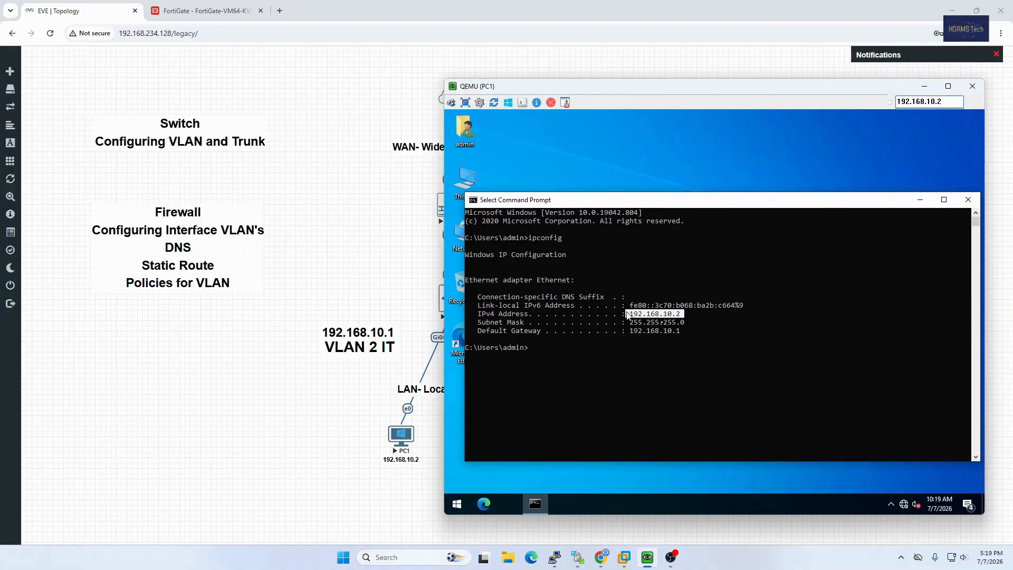
click(695, 331)
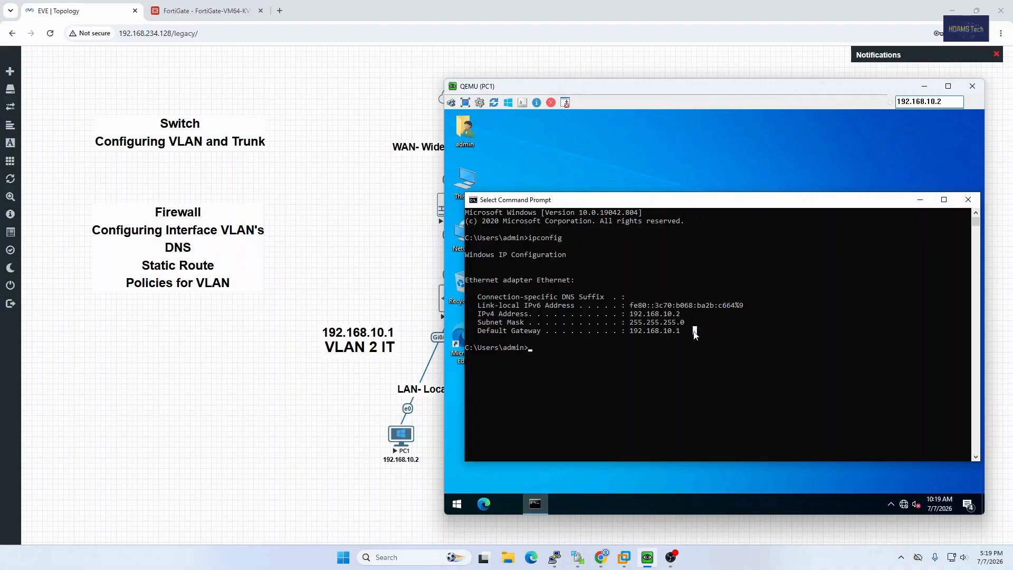
Ping 8.8.8.8 twice from PC1's command prompt, examine the replies, and return to the EVE topology.
text(ping 8.8.8.8)
key(Return)
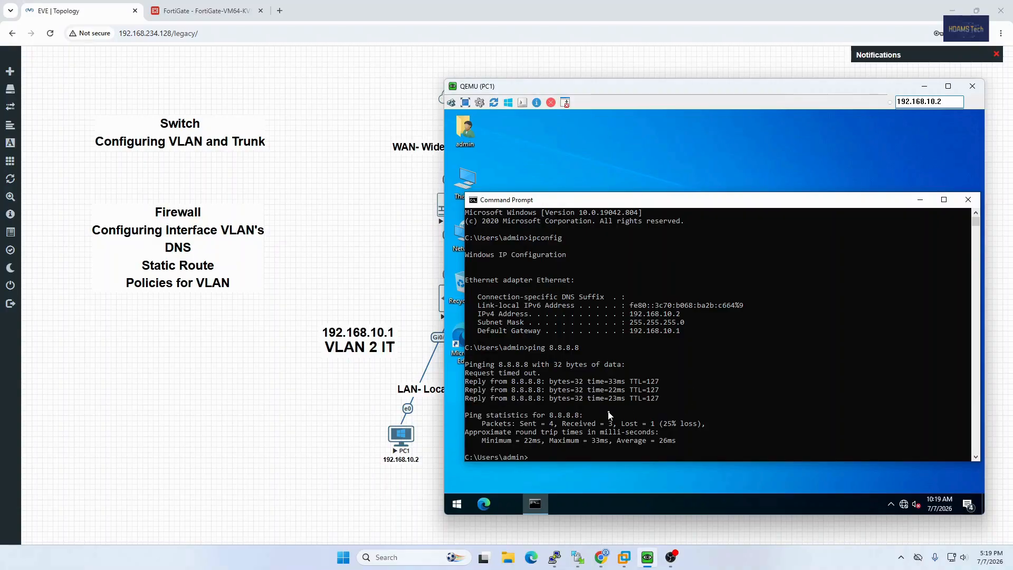
drag(609, 415, 629, 409)
drag(696, 395, 610, 397)
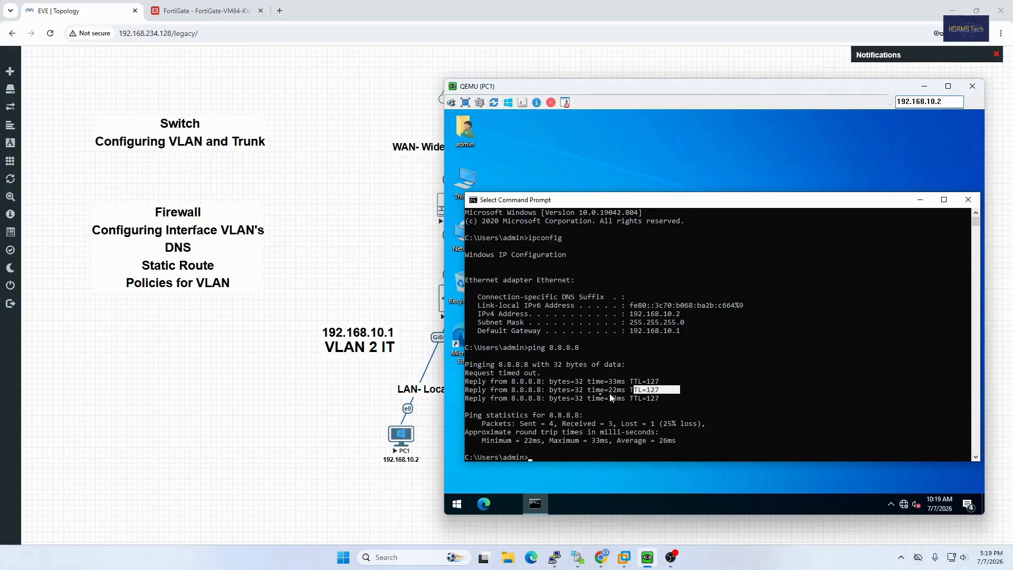
key(Up)
key(Return)
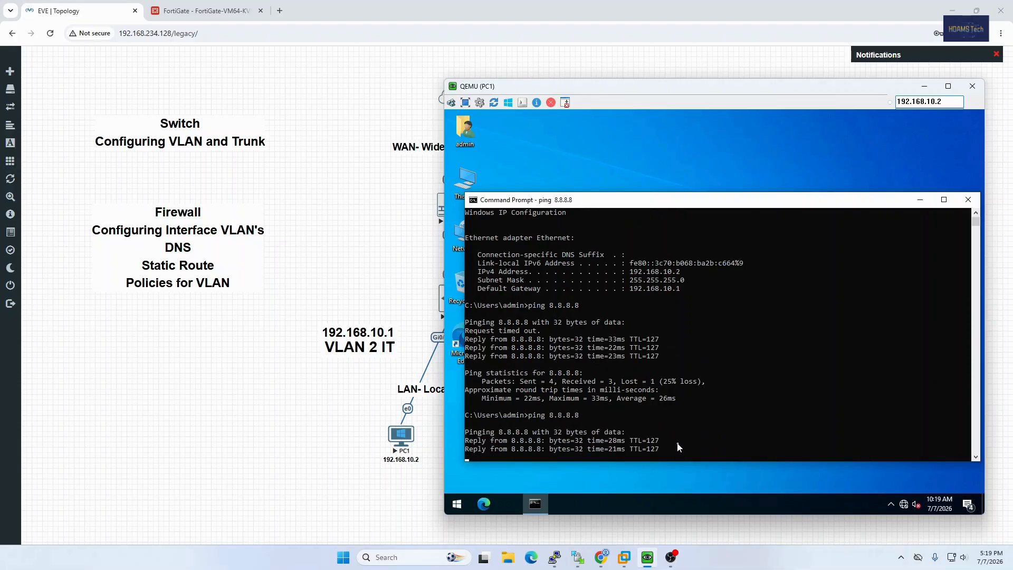
drag(661, 375, 523, 379)
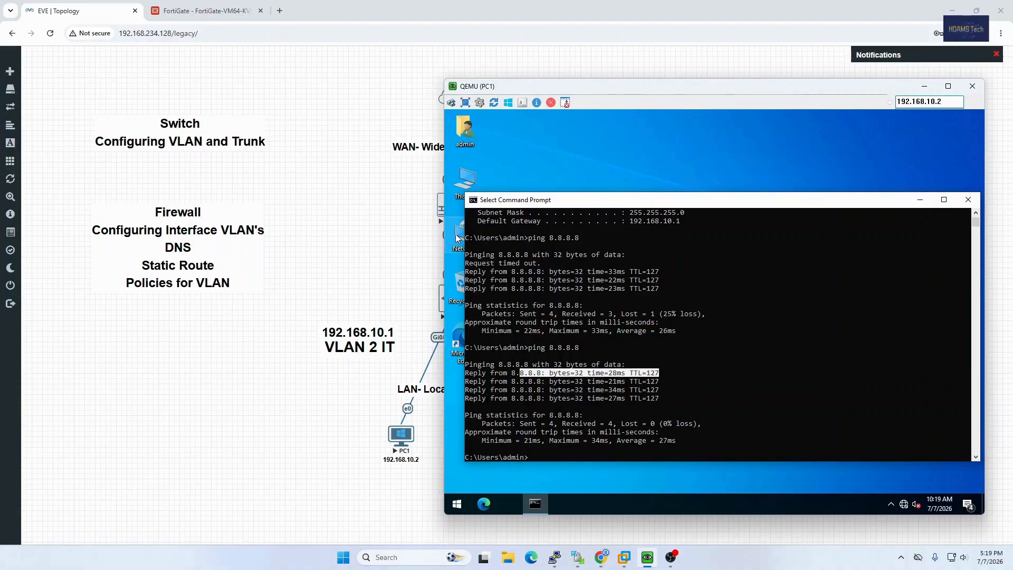
click(413, 290)
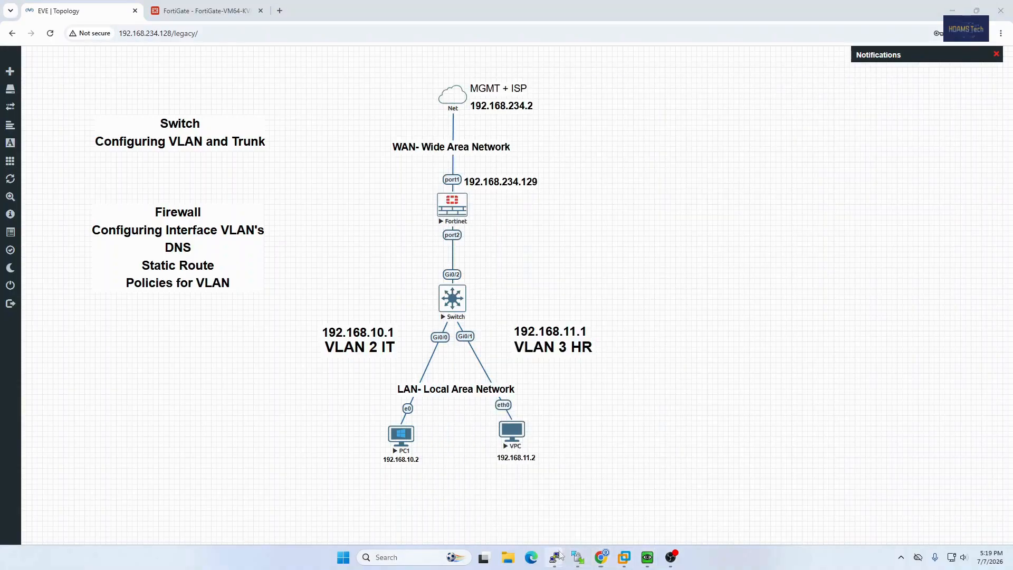
Switch to the VPC console and ping 8.8.8.8 from PC2 to test VLAN 3 internet access.
mouse_move(577, 556)
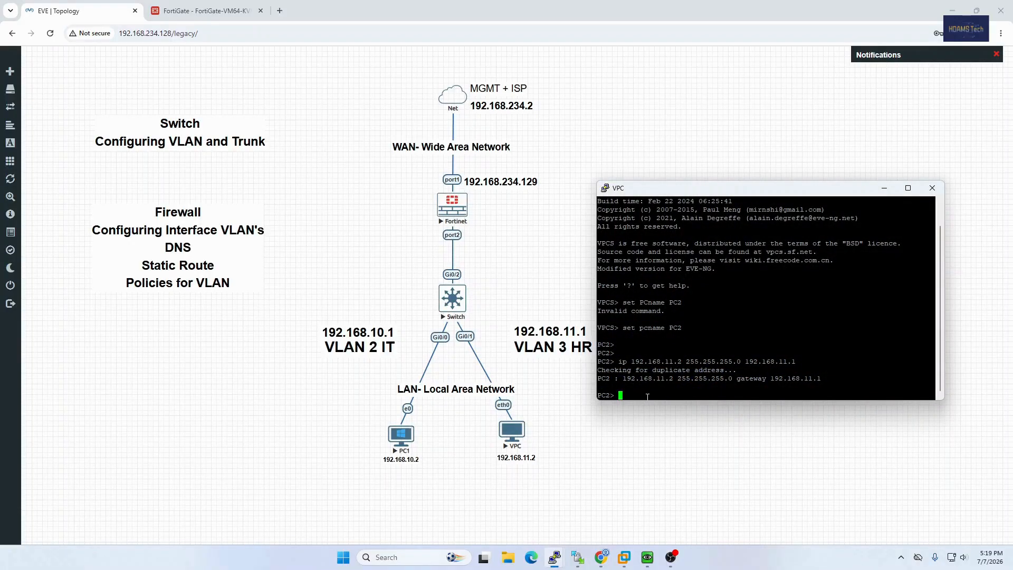
text(ping 192)
key(BackSpace)
key(BackSpace)
key(BackSpace)
key(BackSpace)
text(8.8.8.8)
key(Return)
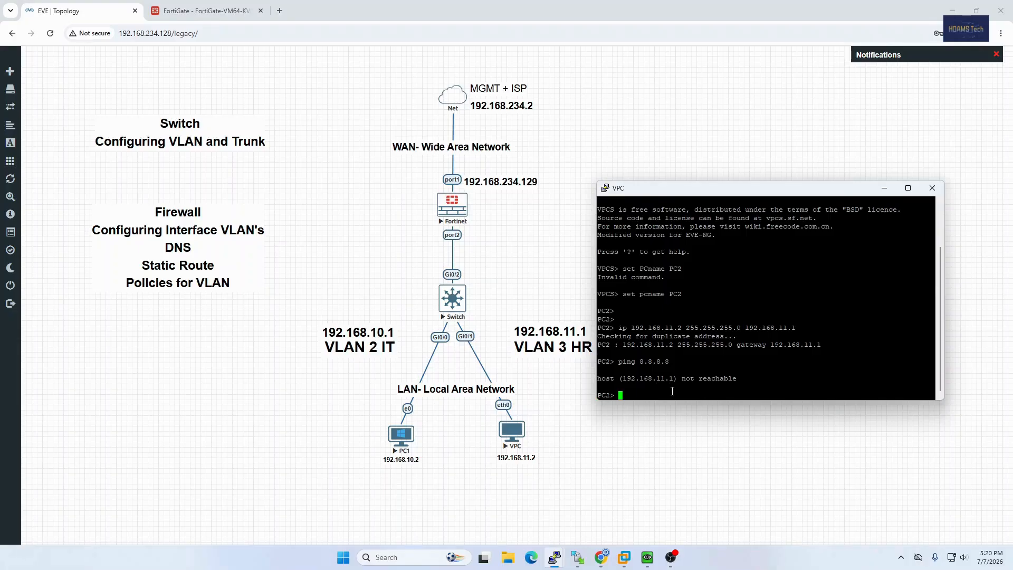
Repeat the ping to 8.8.8.8 from PC2 several more times and examine the replies.
key(Up)
key(Return)
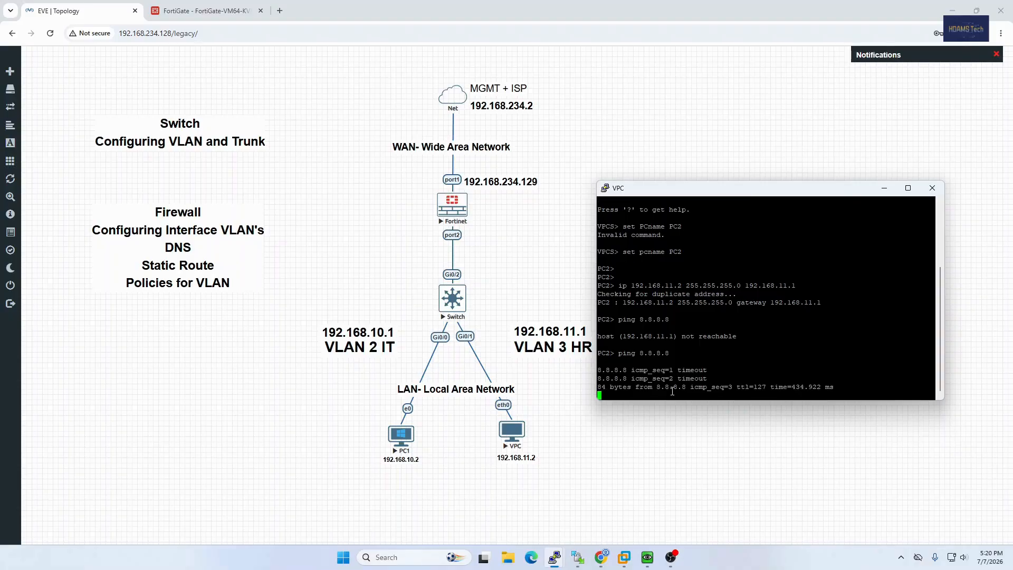
key(Up)
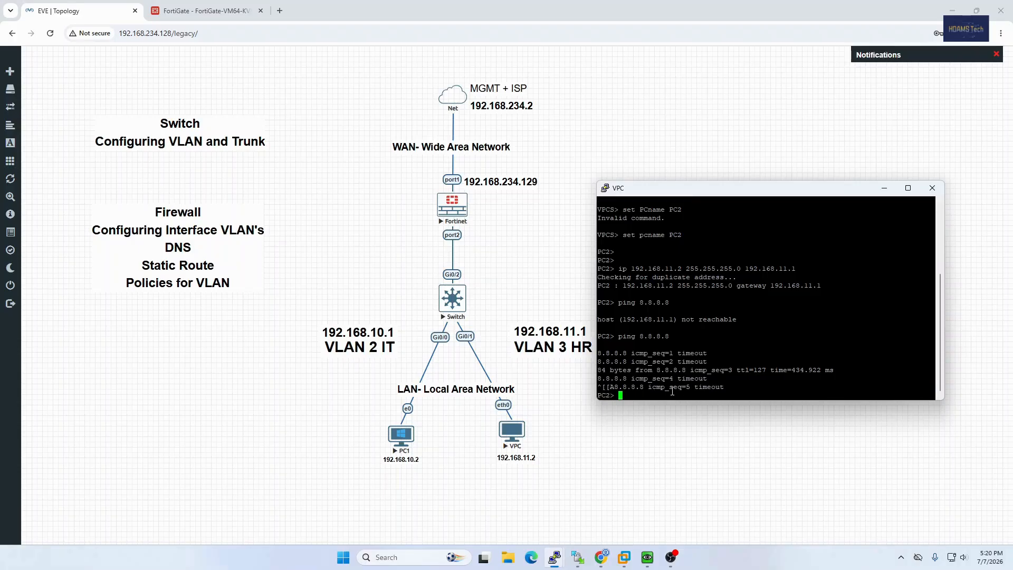
key(Up)
key(Return)
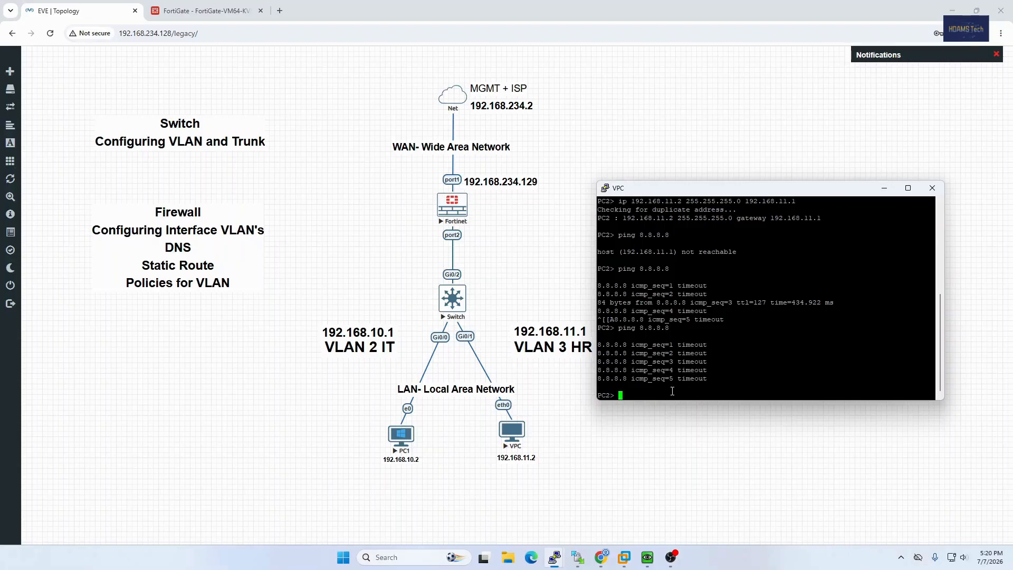
key(Up)
key(Return)
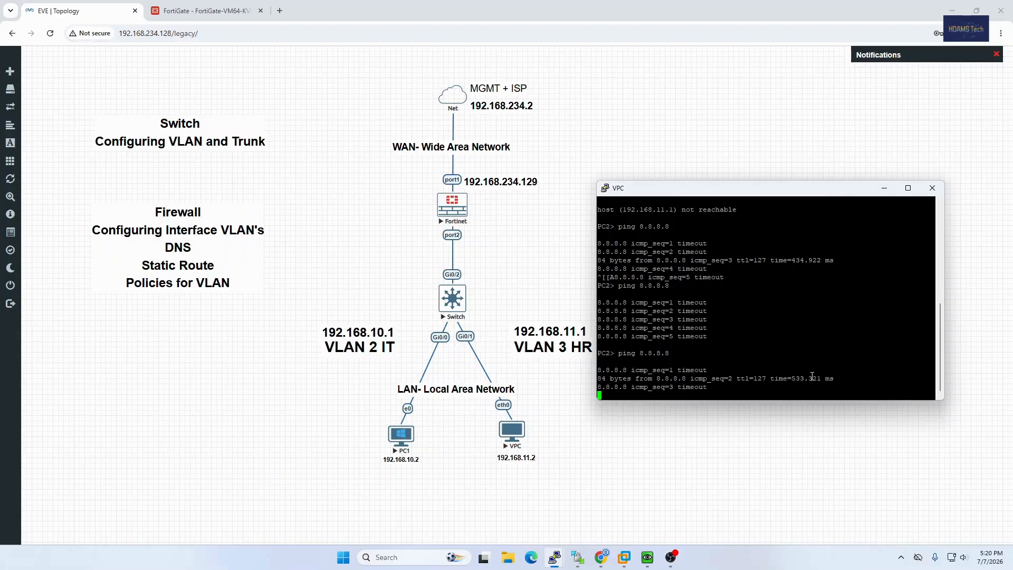
drag(837, 379, 600, 380)
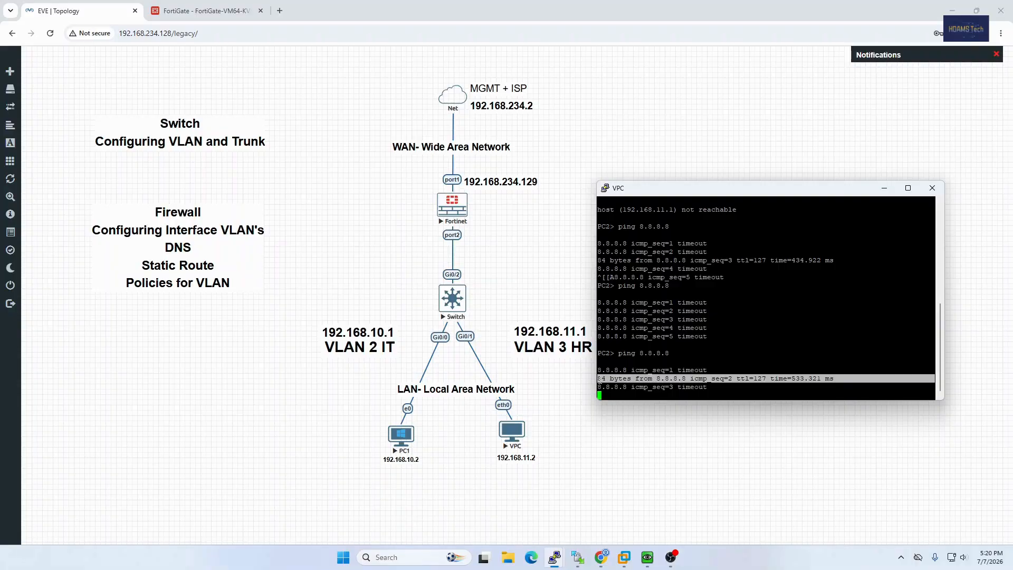
click(682, 396)
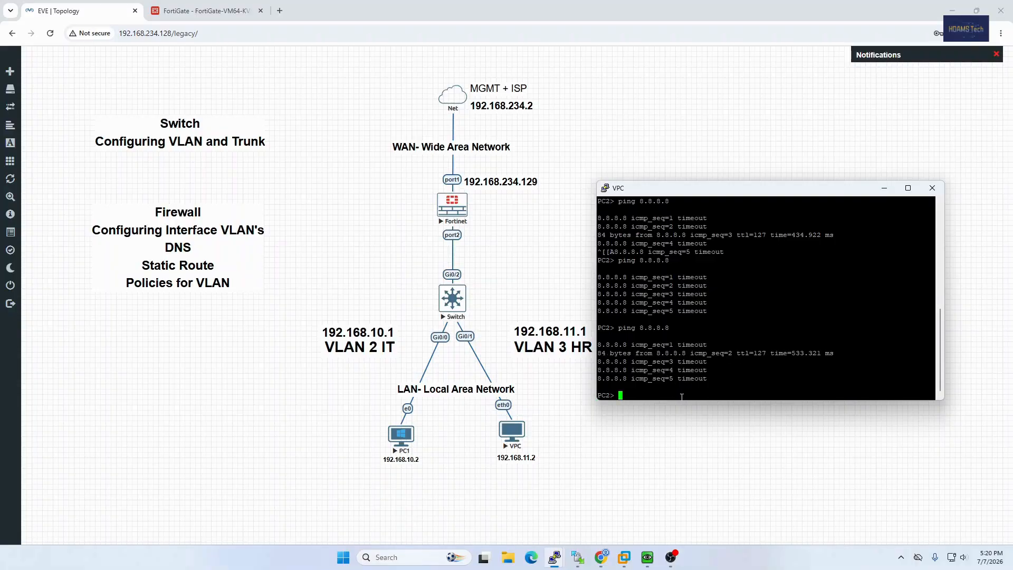
key(Up)
key(Return)
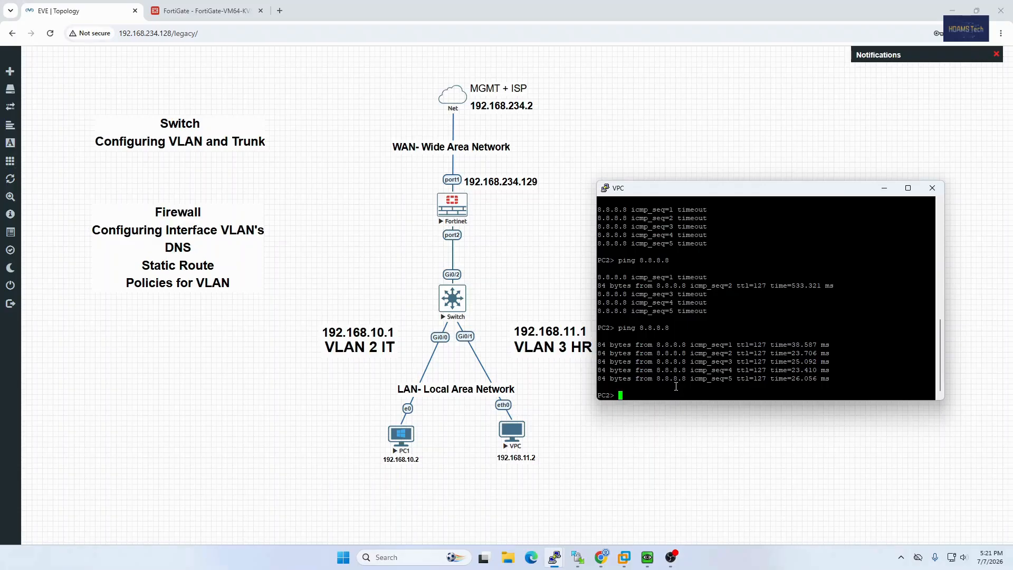
key(Up)
key(Return)
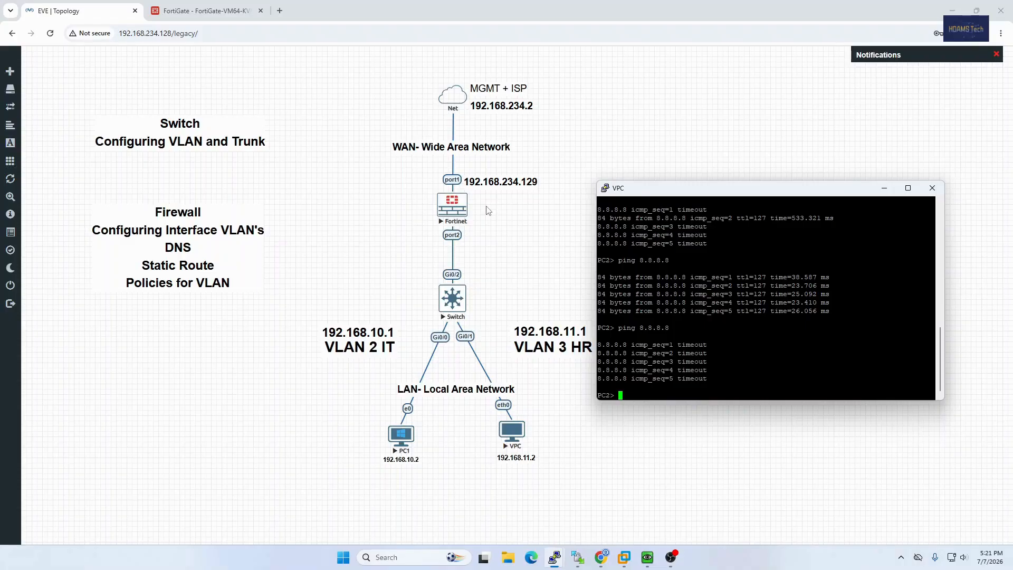
key(Up)
key(Return)
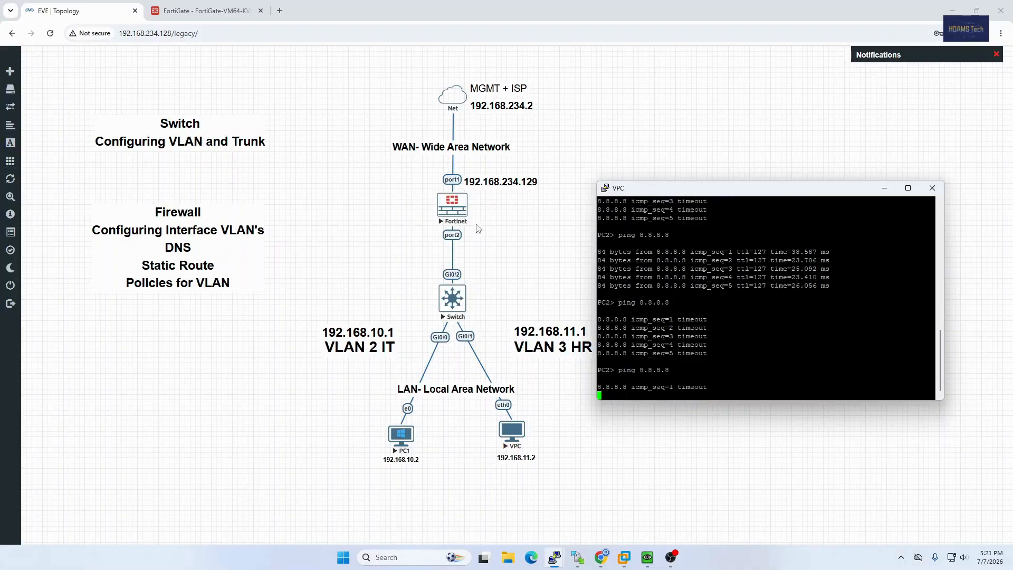
Check the VLAN 3 Internet Access policy in the FortiGate policy list, and return to the EVE topology.
click(203, 11)
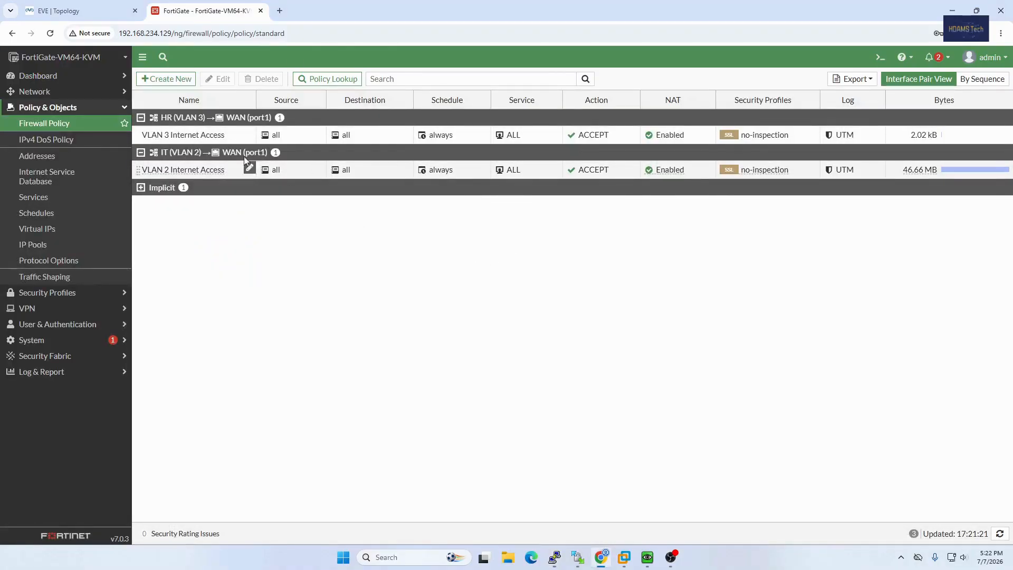
click(249, 135)
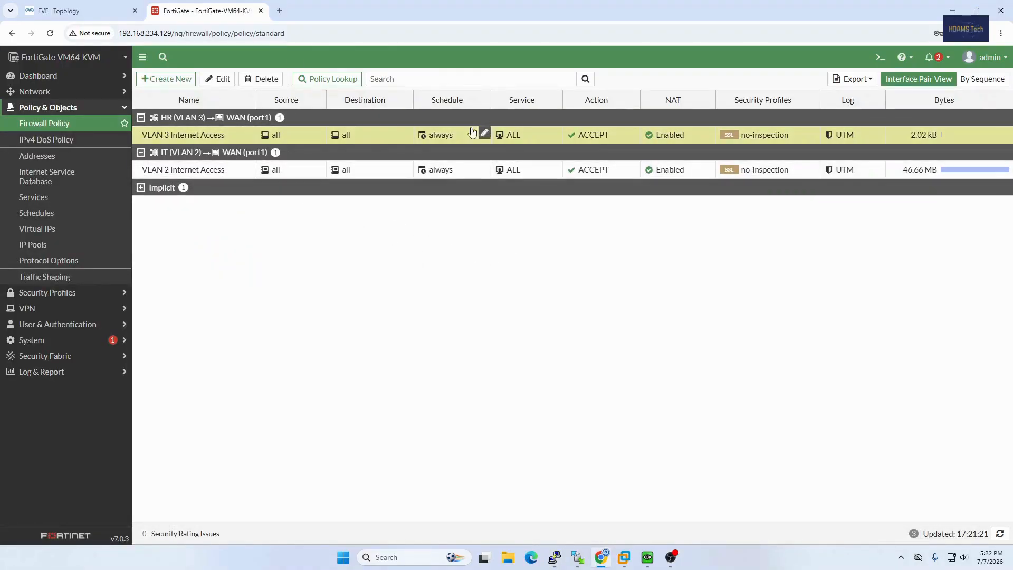
click(79, 11)
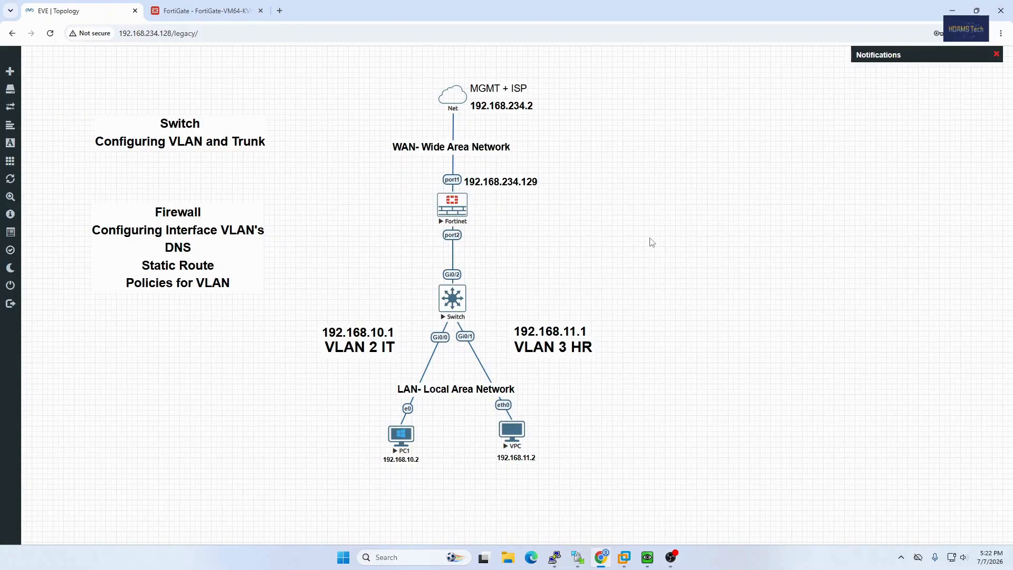